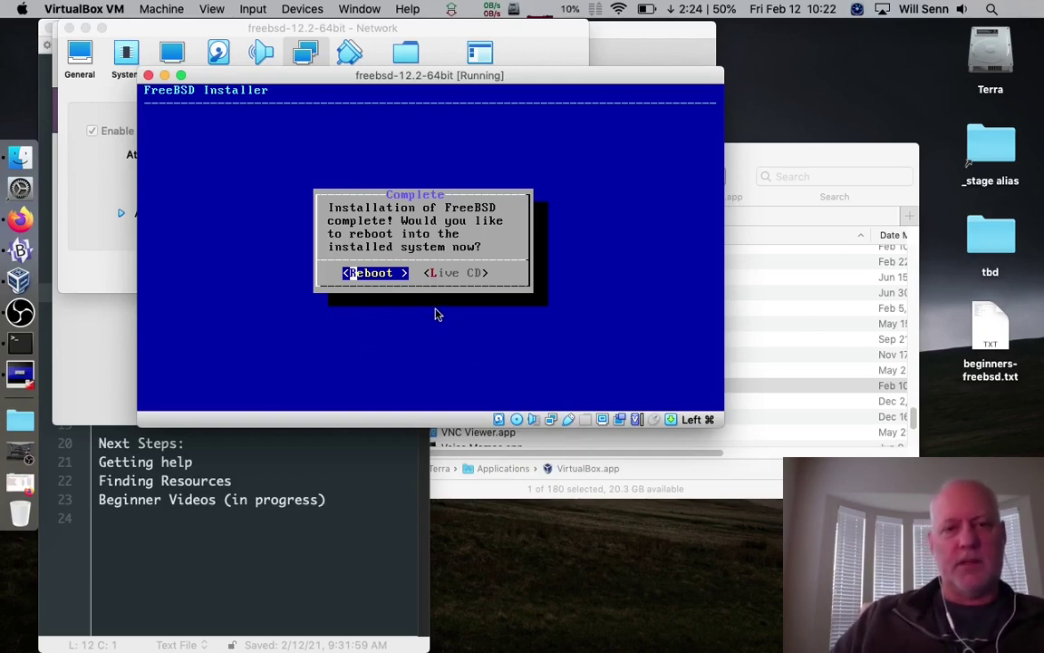
# Reboot into the installed FreeBSD system, leaving the installer disc in the virtual optical drive
pyautogui.press('Return')
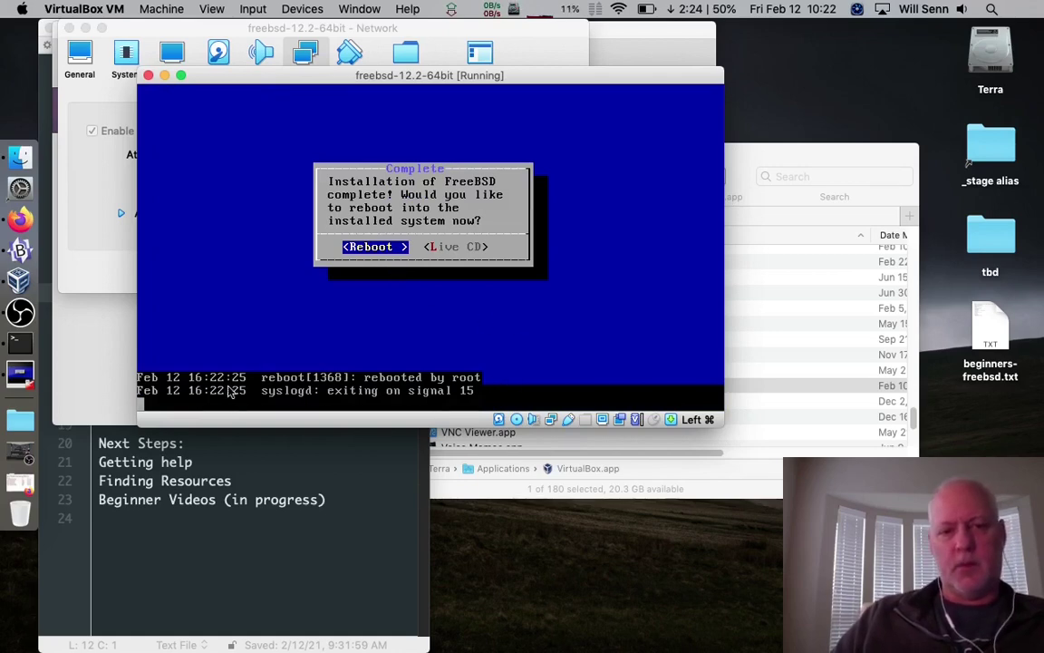
pyautogui.click(517, 421)
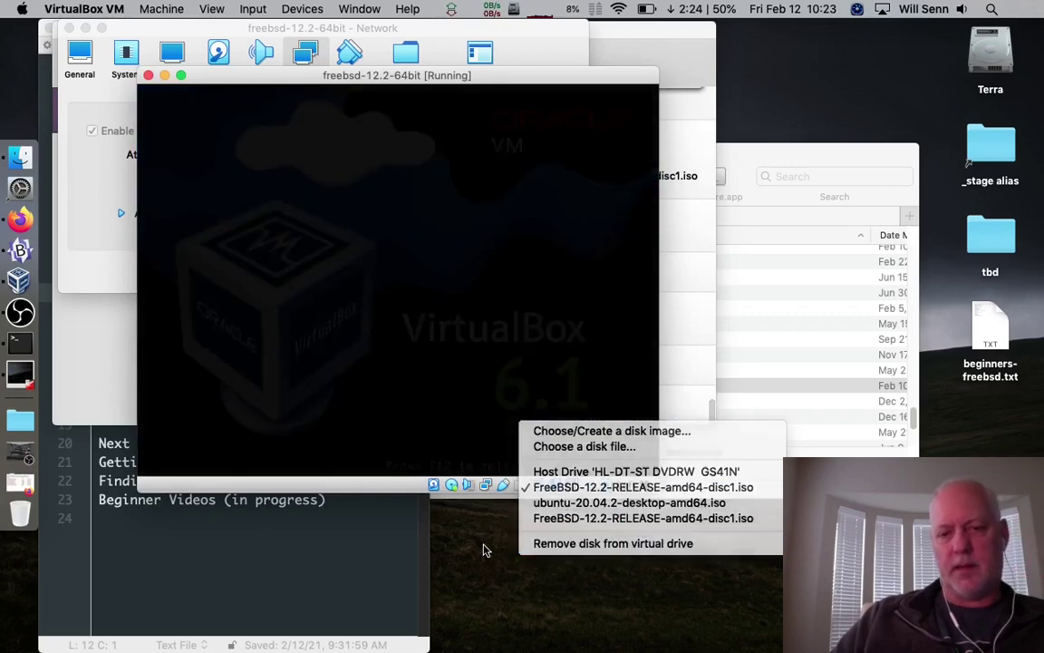
pyautogui.click(484, 550)
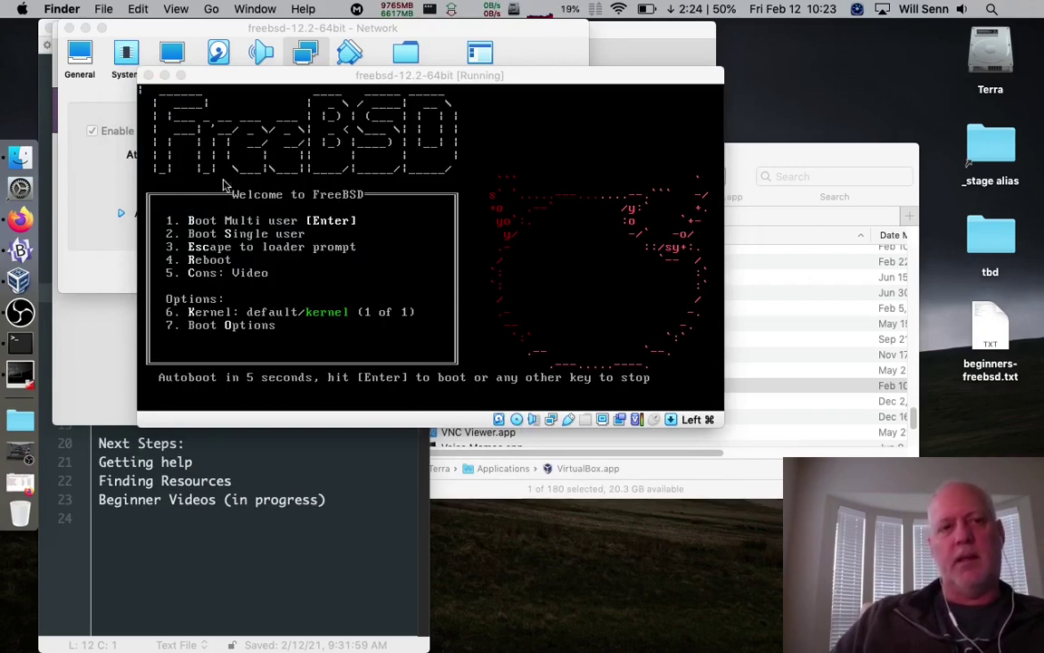
# Power off the freebsd-12.2-64bit VM and reload the settings changed meanwhile
pyautogui.click(150, 76)
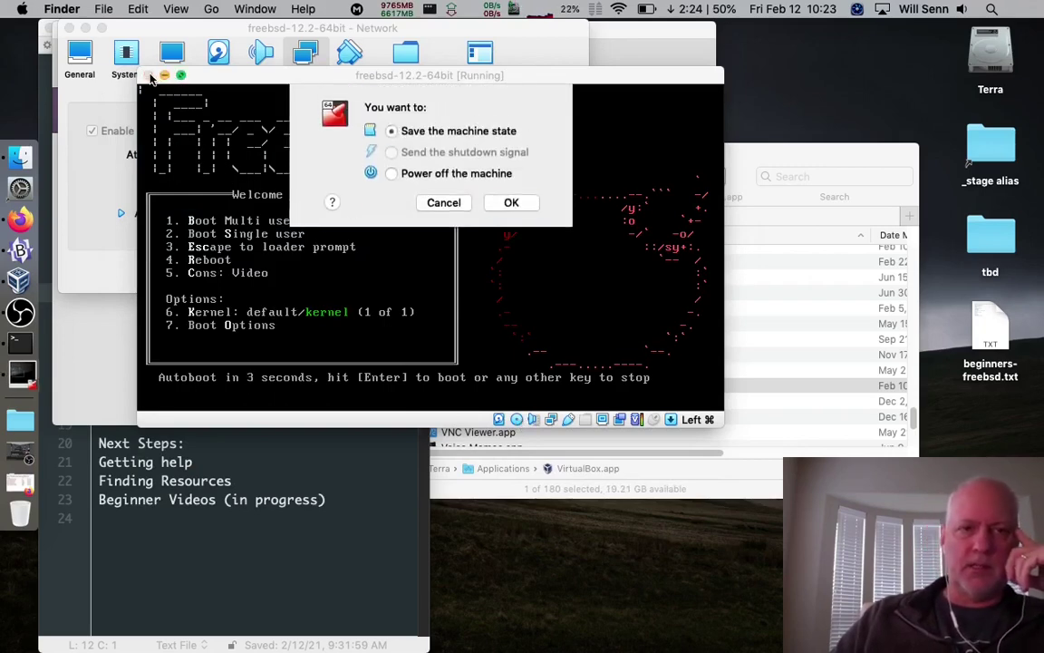
pyautogui.click(392, 173)
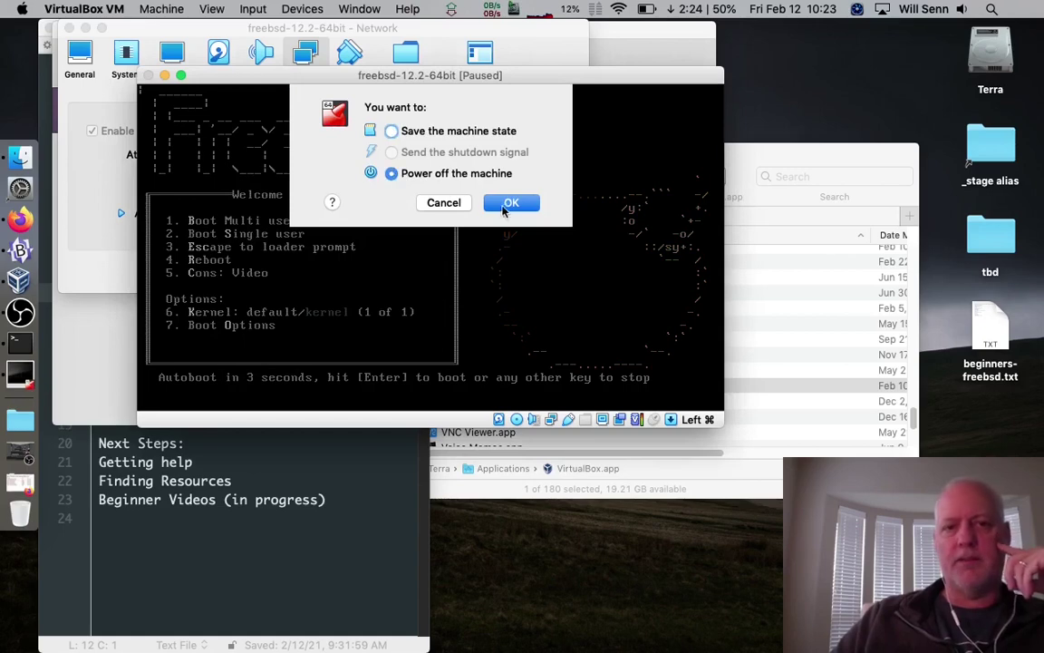
pyautogui.click(512, 203)
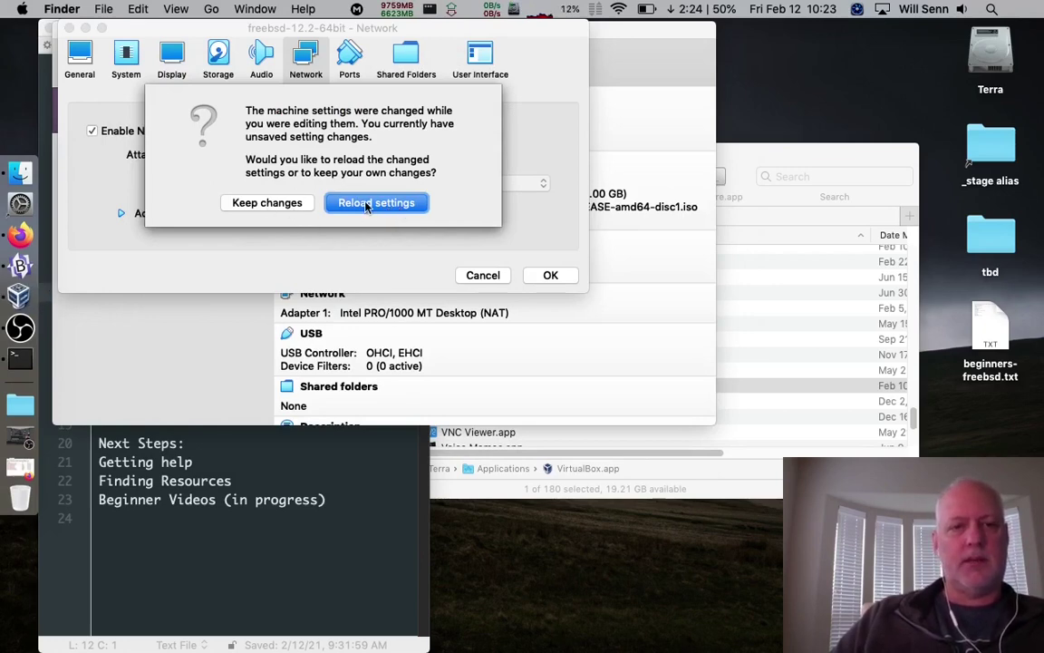
pyautogui.click(367, 207)
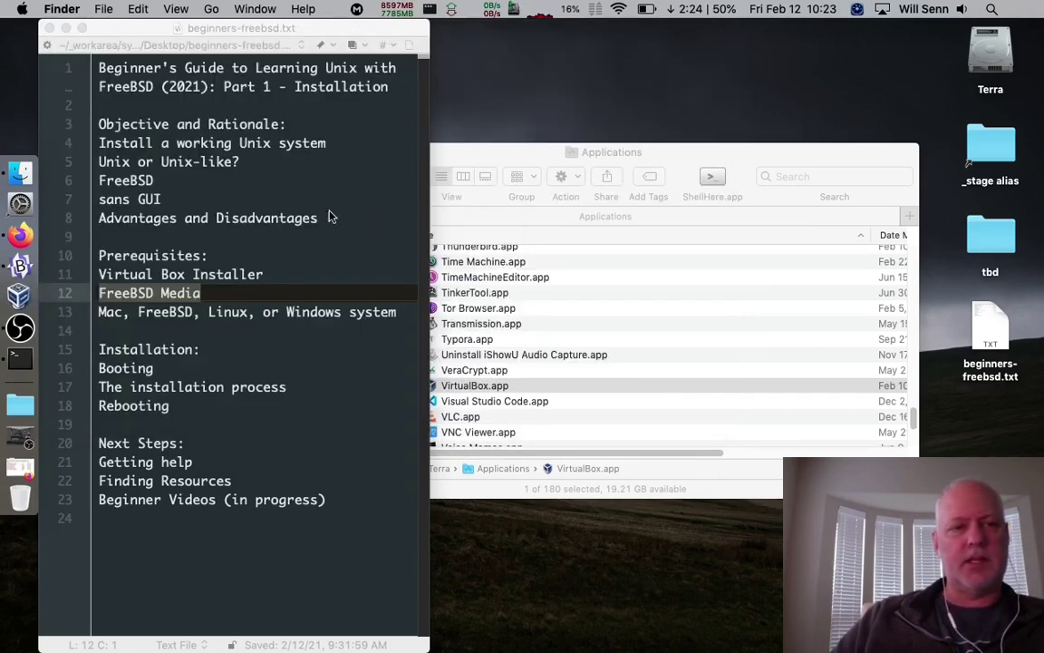
pyautogui.click(20, 295)
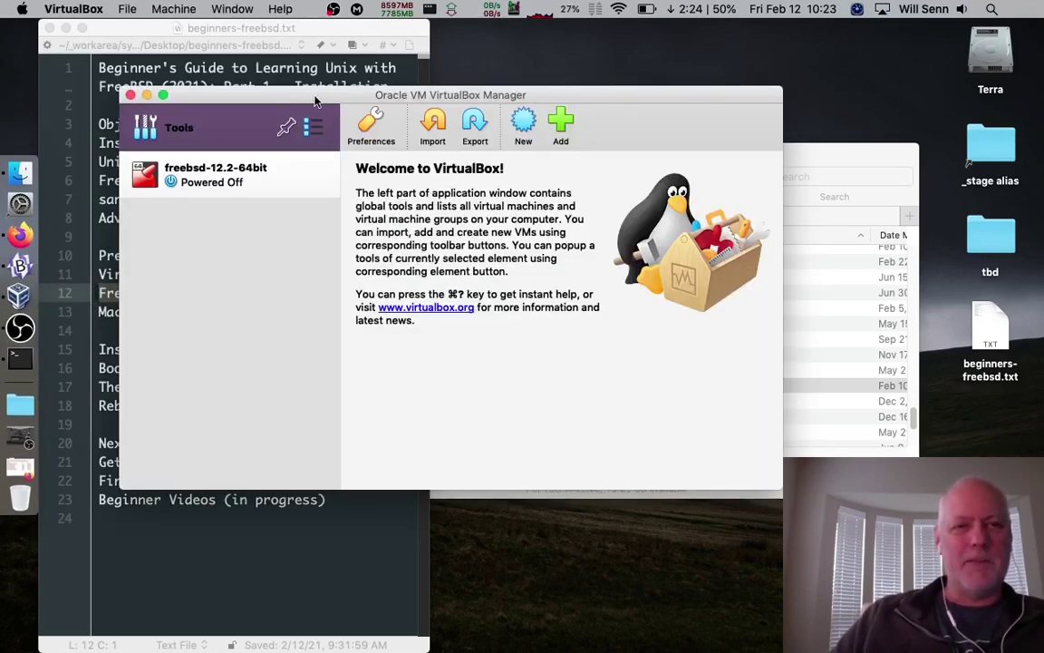
# Select freebsd-12.2-64bit in the Manager, ignore the crash alert, and open its General settings
pyautogui.moveTo(315, 101); pyautogui.dragTo(258, 61)
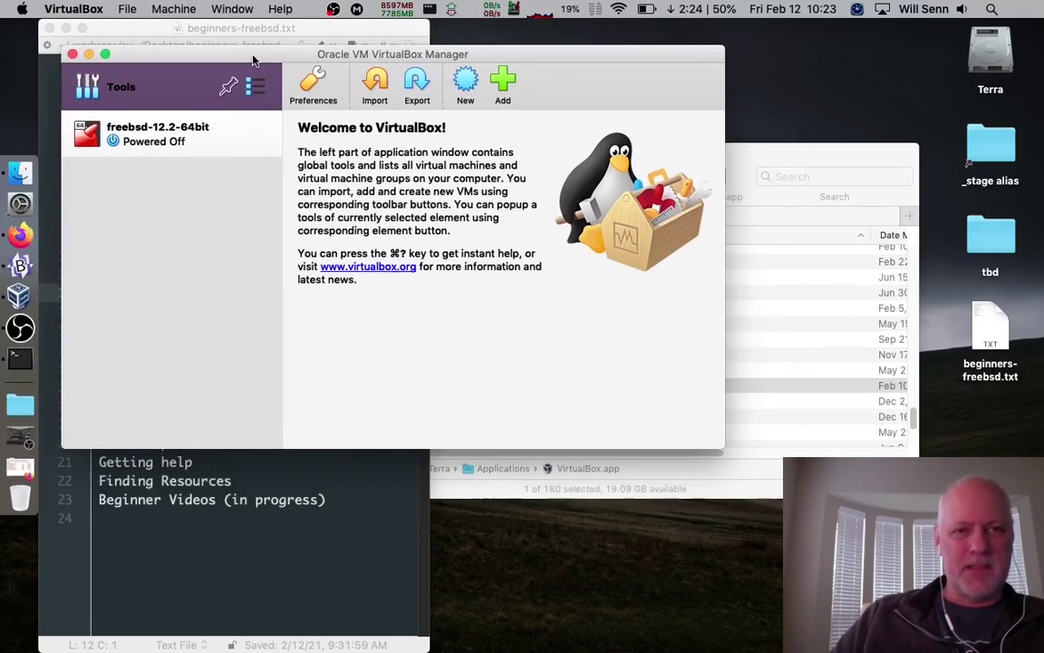
pyautogui.click(217, 135)
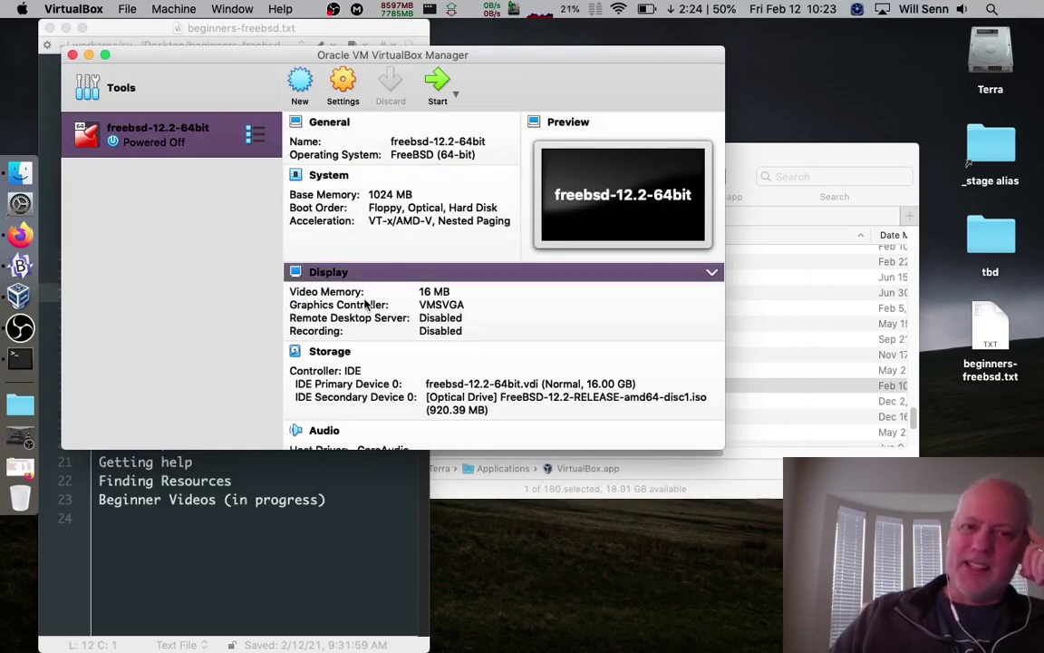
pyautogui.scroll(-5, 390, 322)
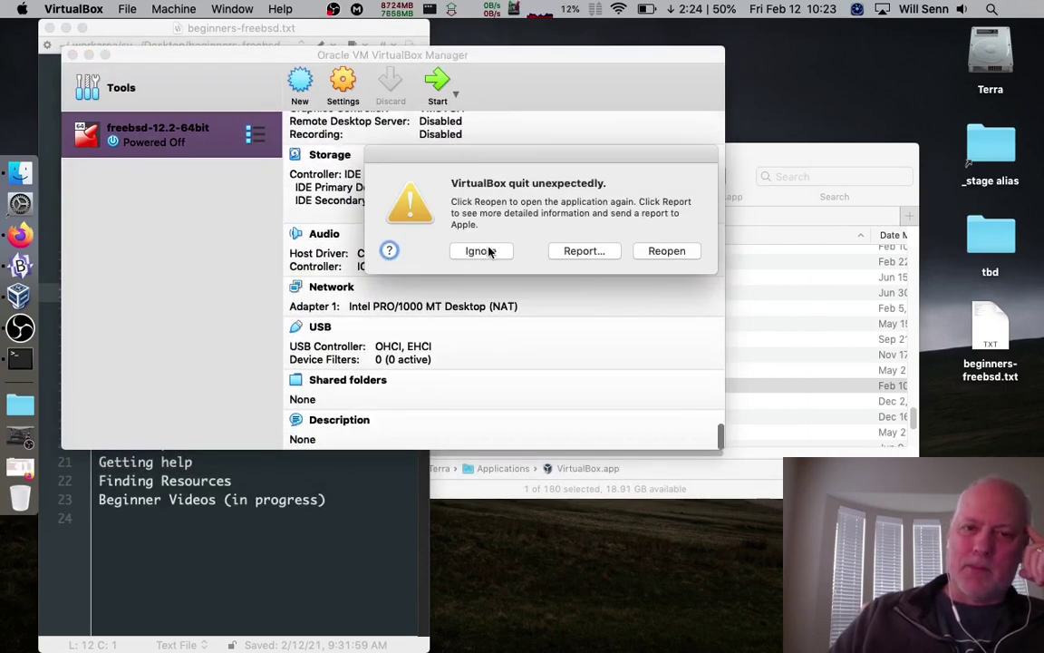
pyautogui.click(483, 251)
pyautogui.scroll(8, 438, 298)
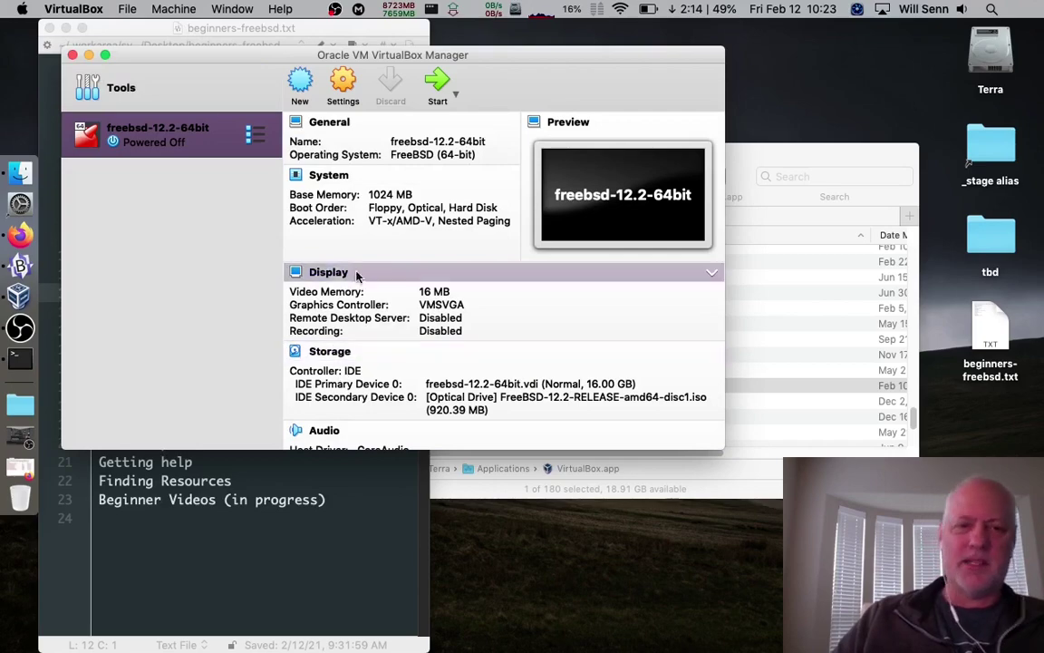
pyautogui.moveTo(204, 61)
pyautogui.mouseDown()
pyautogui.moveTo(255, 91)
pyautogui.moveTo(205, 88)
pyautogui.moveTo(188, 59)
pyautogui.mouseUp()
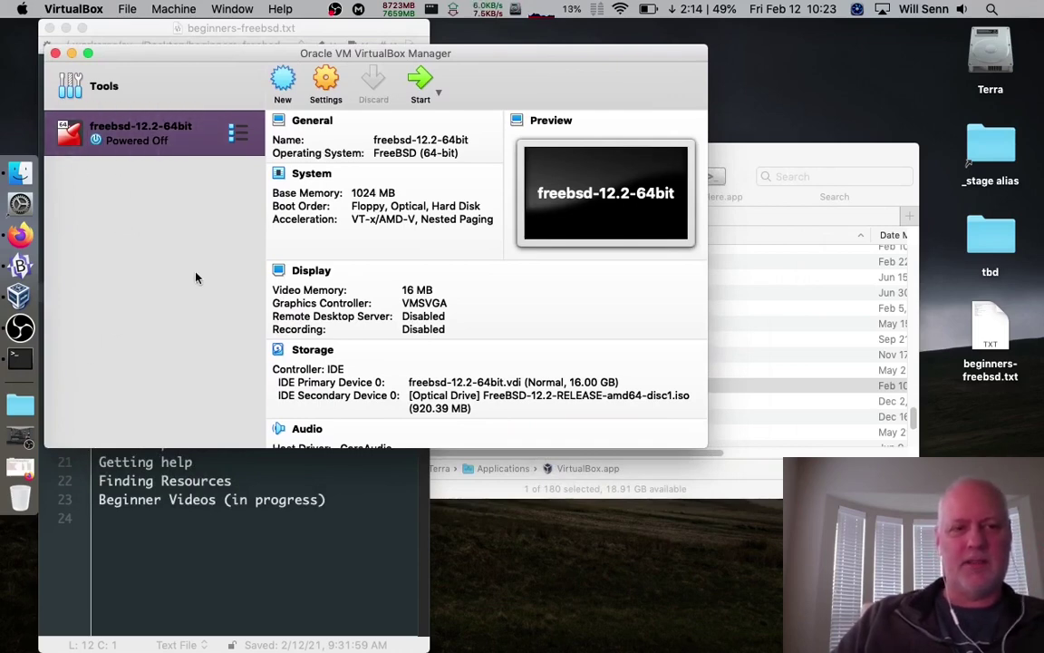
pyautogui.scroll(-5, 519, 364)
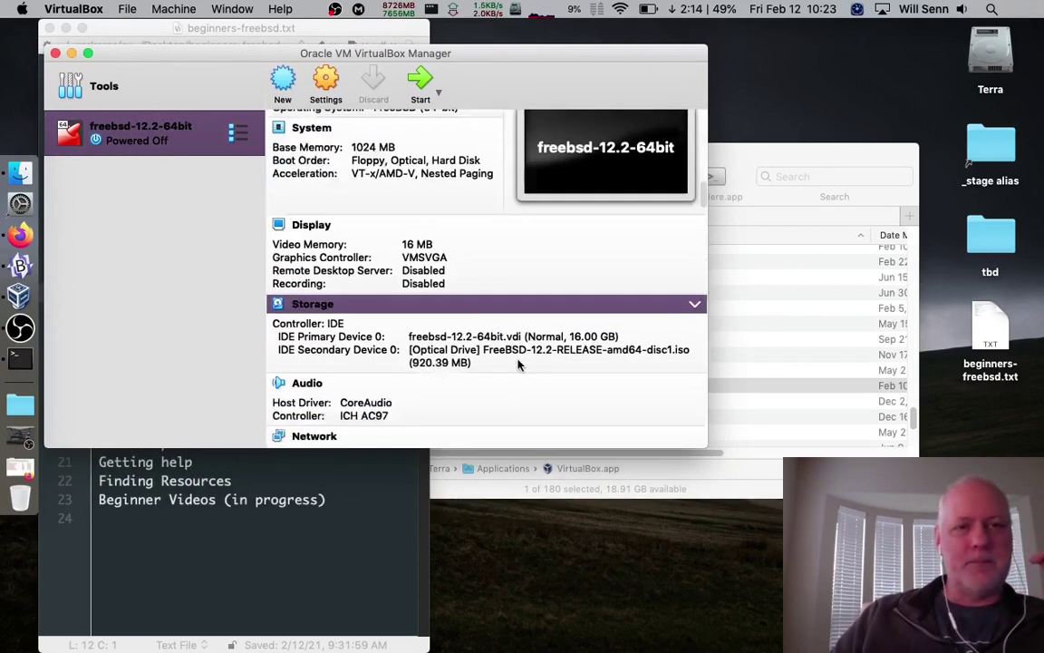
pyautogui.scroll(5, 517, 362)
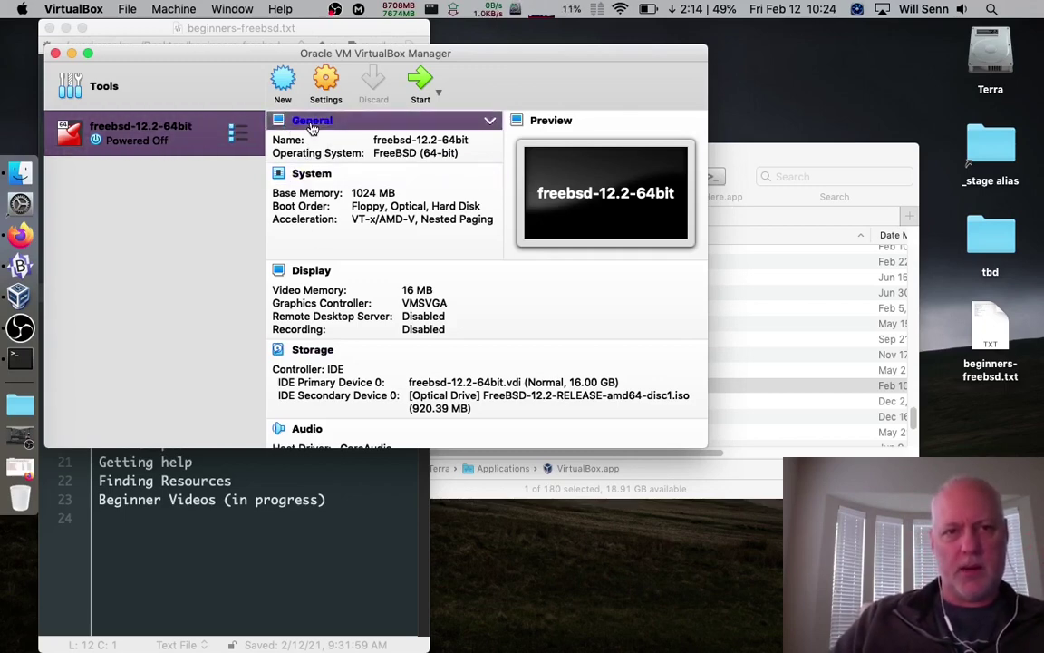
pyautogui.click(312, 128)
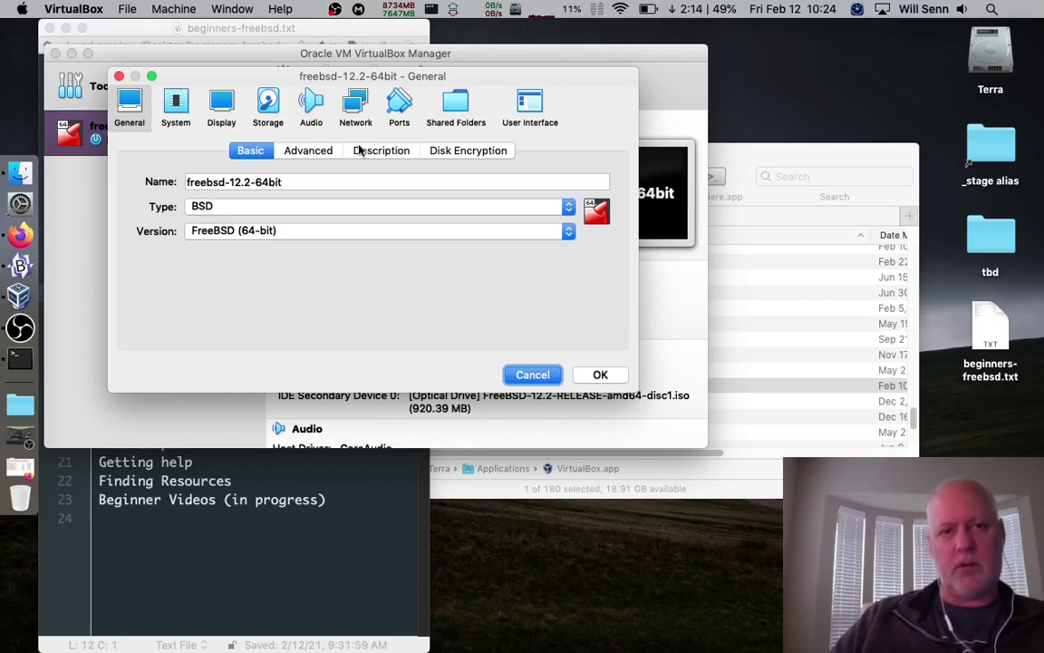
# Review the Advanced, Description, Disk Encryption and Basic pages, then move to System settings
pyautogui.click(329, 156)
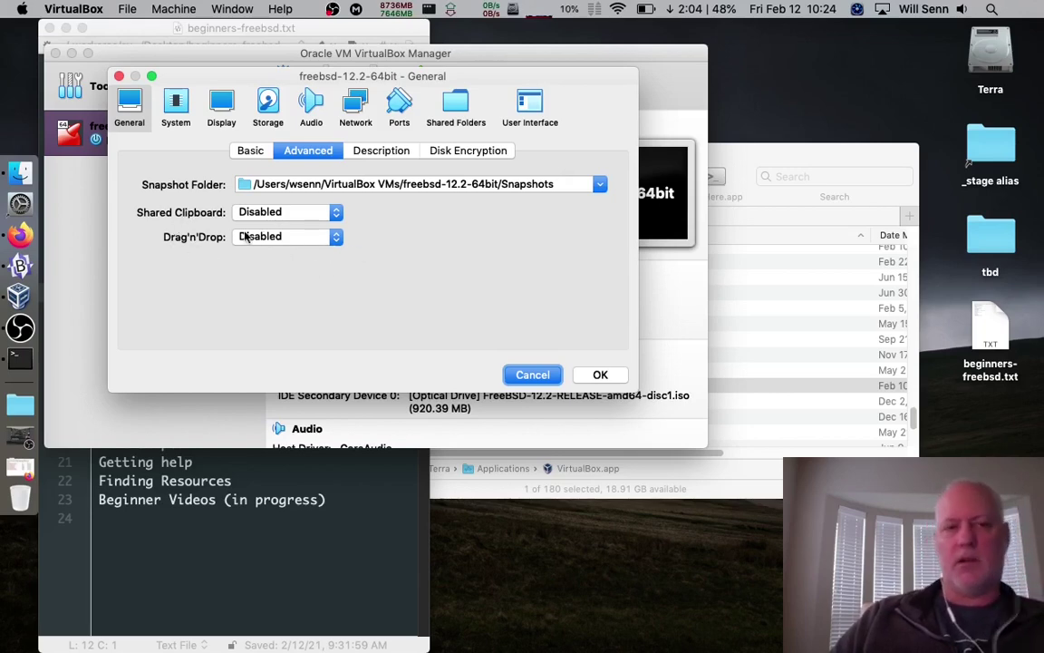
pyautogui.click(346, 148)
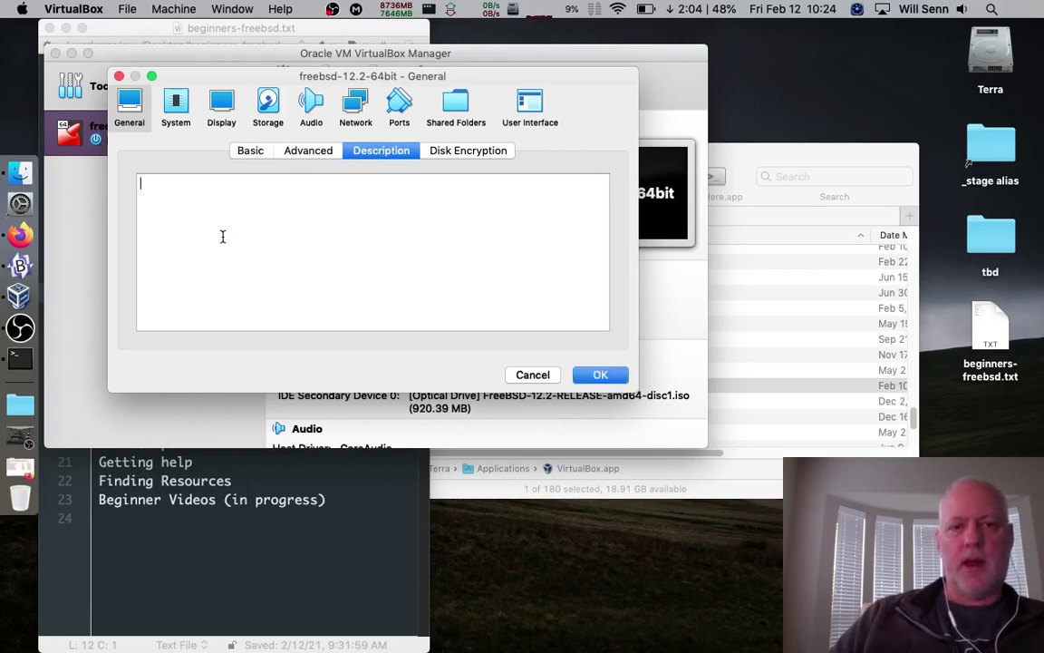
pyautogui.click(456, 151)
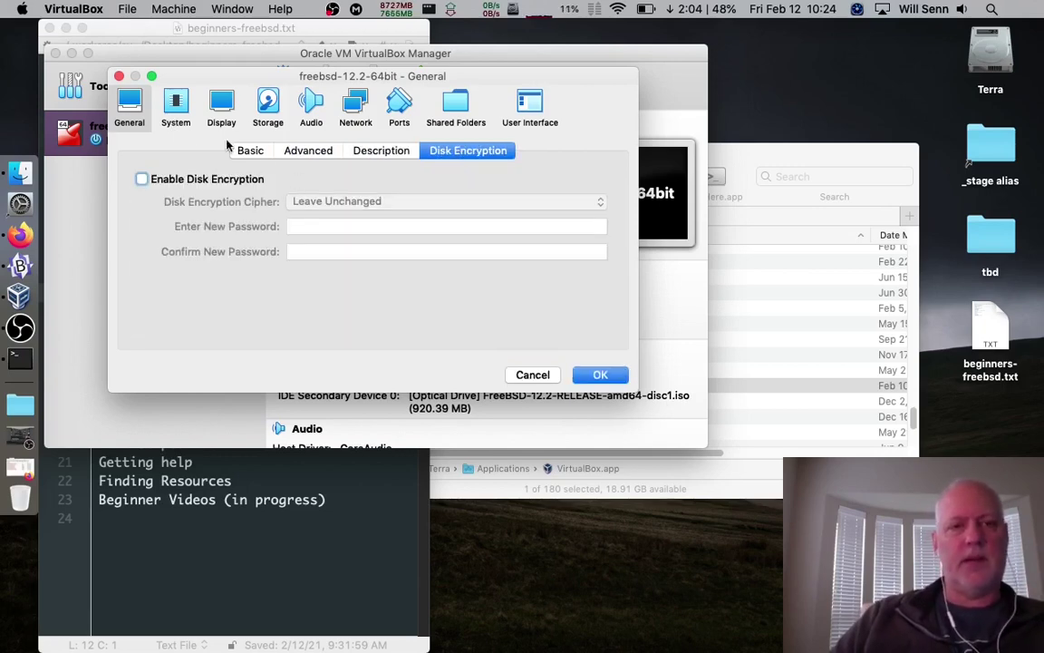
pyautogui.click(262, 154)
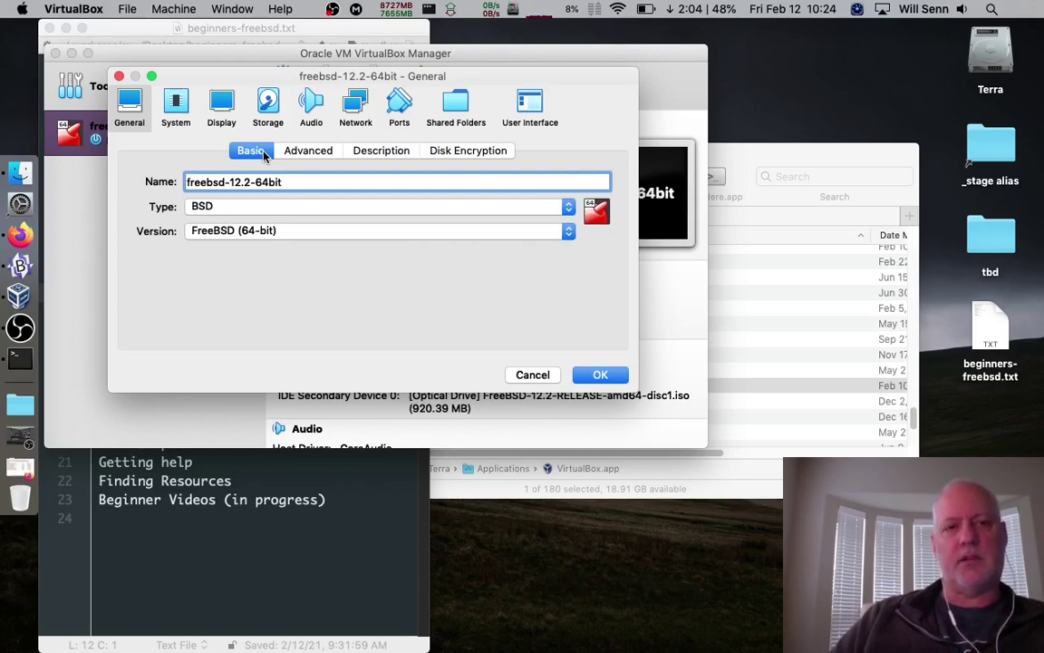
pyautogui.click(174, 107)
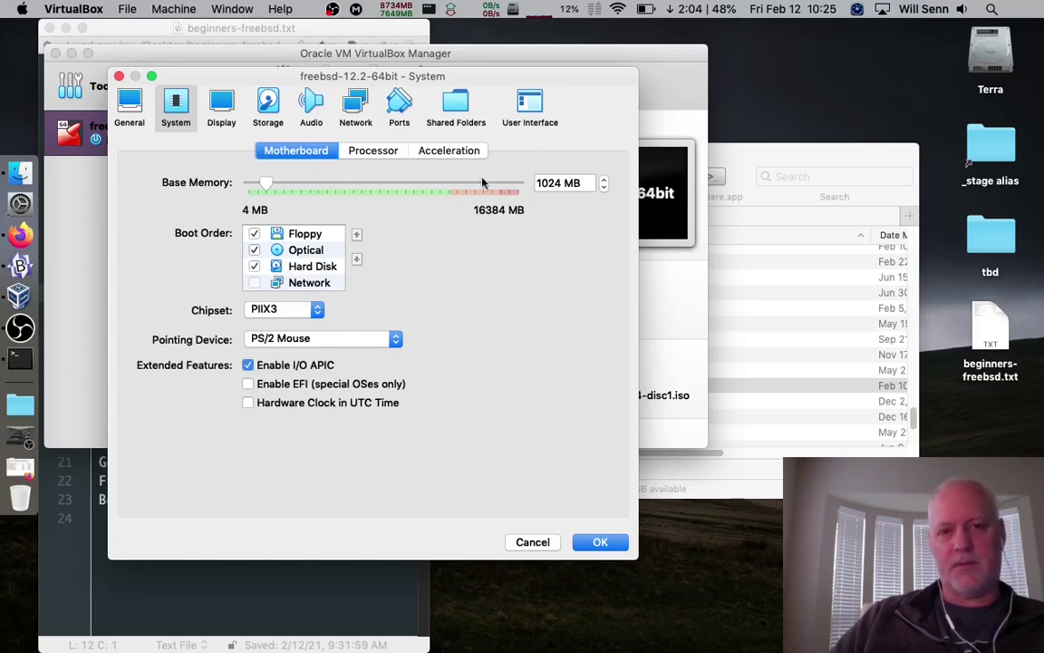
# Review the Processor, Motherboard and Acceleration pages: PIIX3 chipset, PS/2 mouse, I/O APIC on, EFI off
pyautogui.click(377, 152)
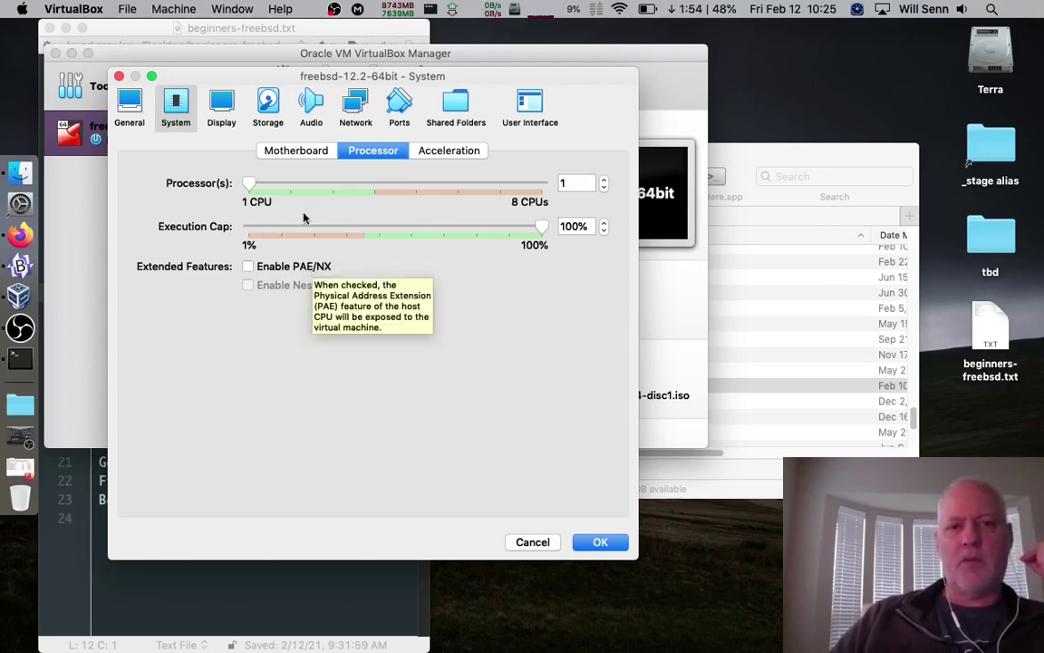
pyautogui.click(300, 152)
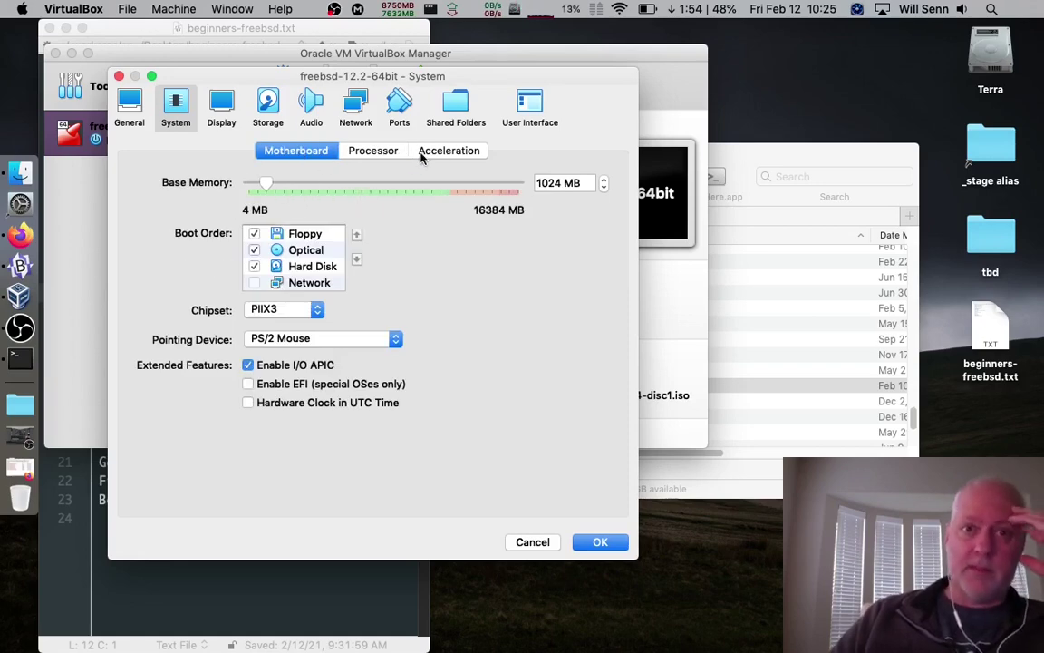
pyautogui.click(392, 151)
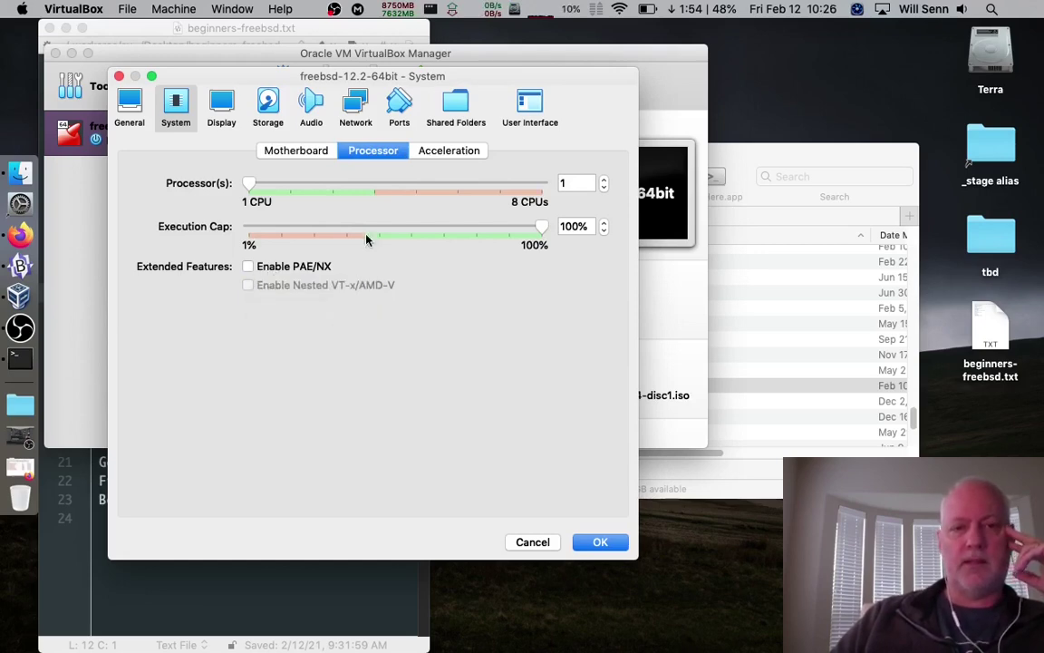
pyautogui.click(445, 150)
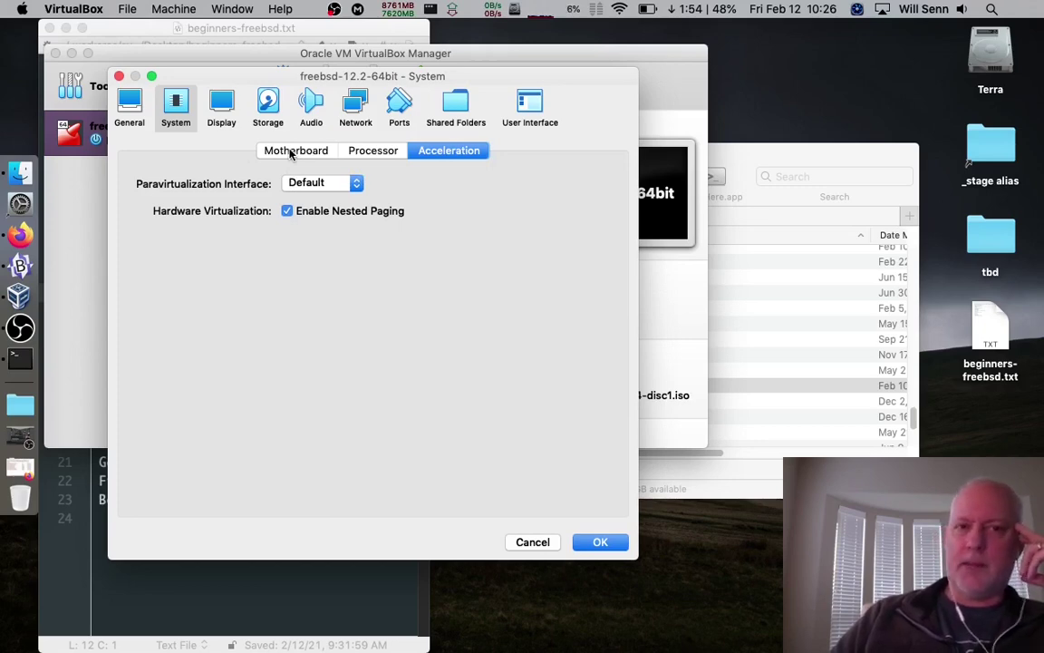
pyautogui.click(290, 153)
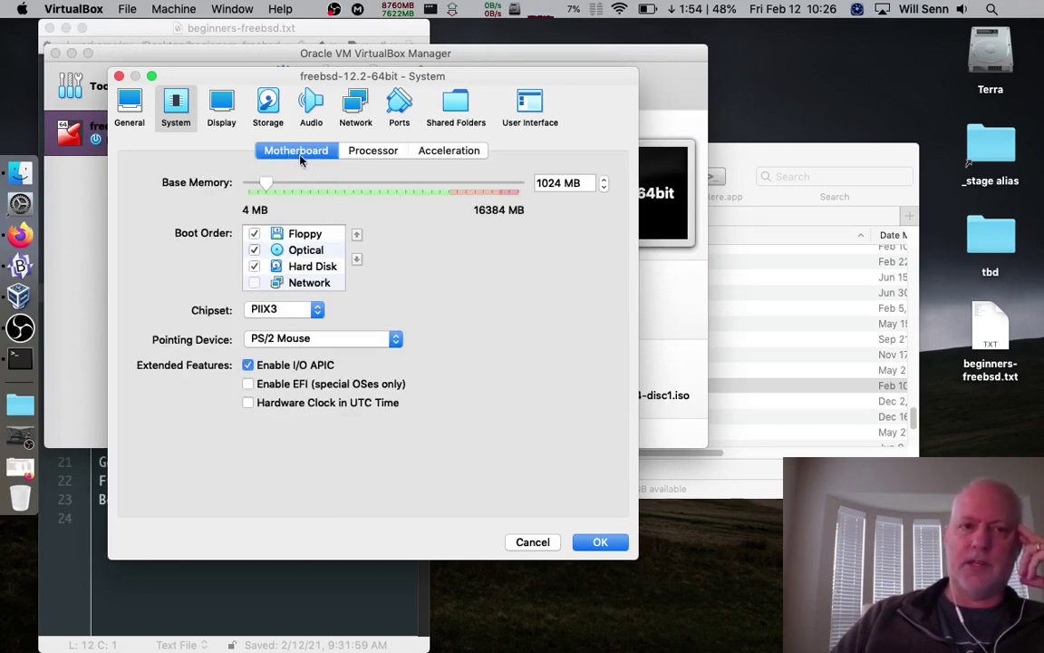
pyautogui.click(224, 106)
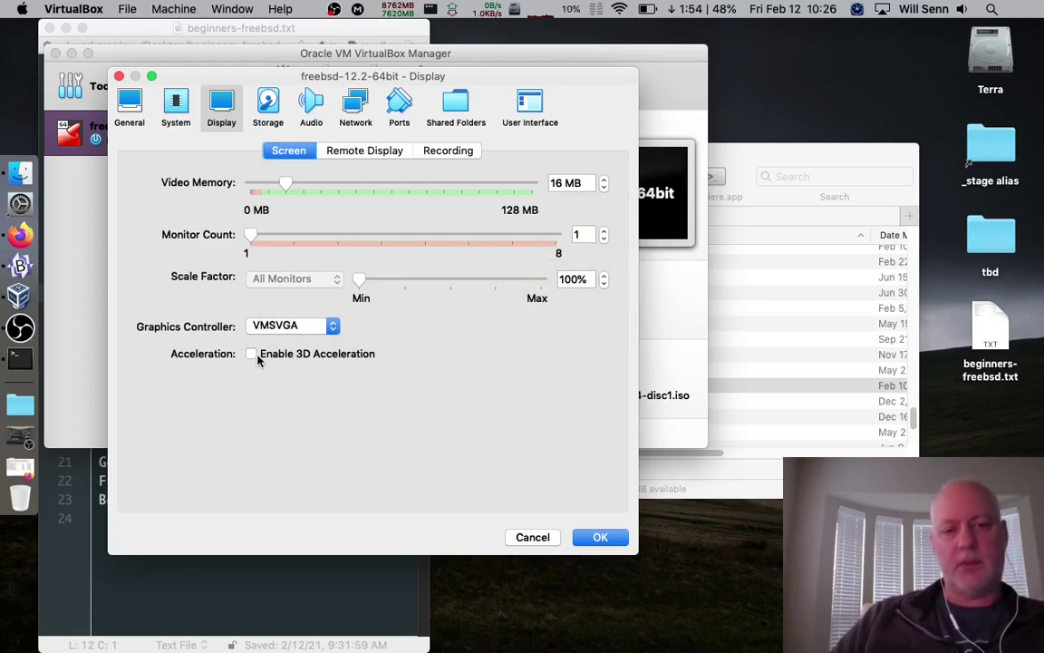
# Look over the Remote Display, Recording and Screen display pages, then go to Storage settings
pyautogui.click(350, 152)
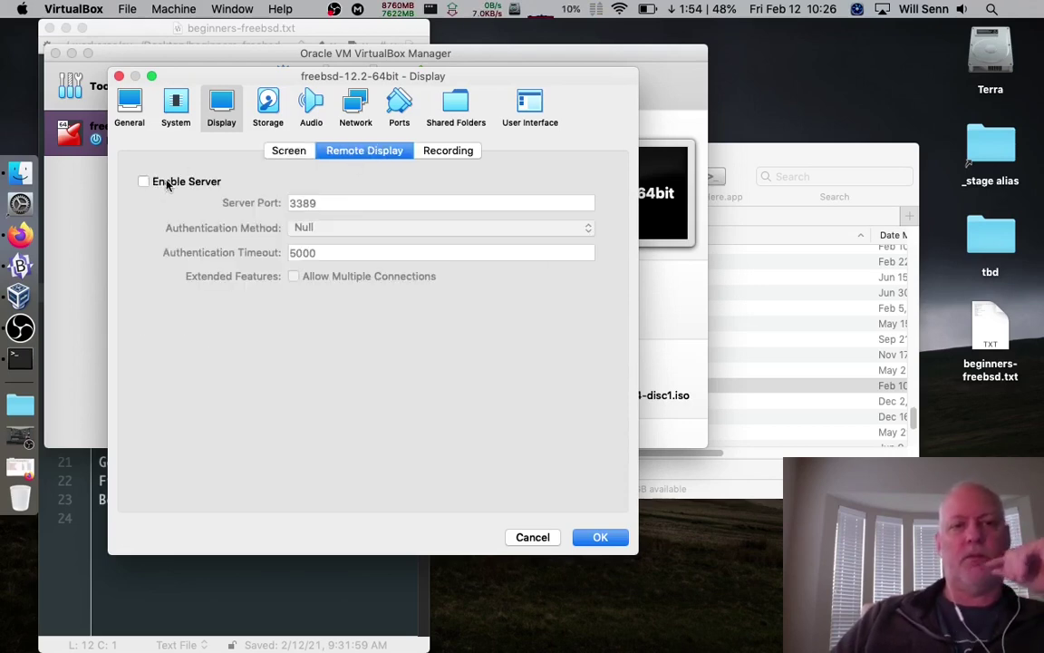
pyautogui.click(442, 154)
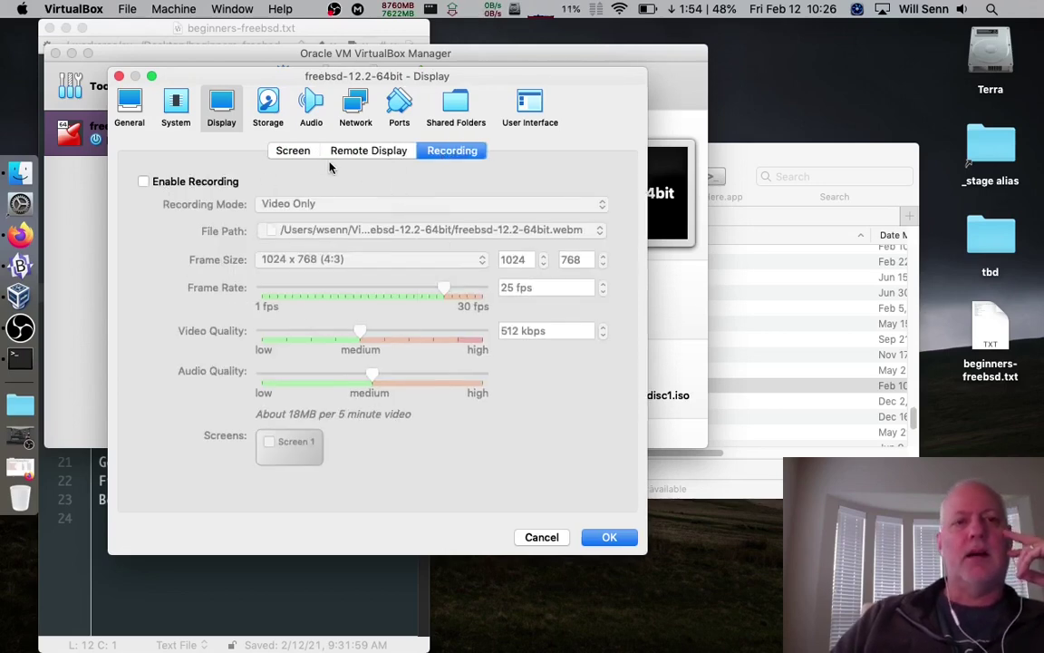
pyautogui.click(294, 151)
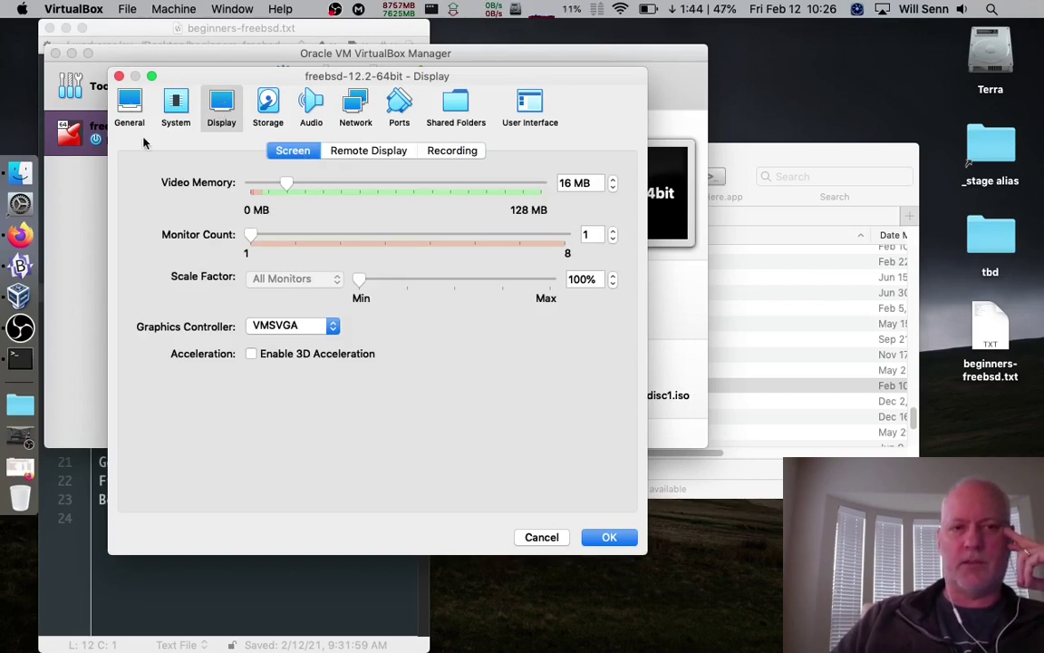
pyautogui.click(268, 109)
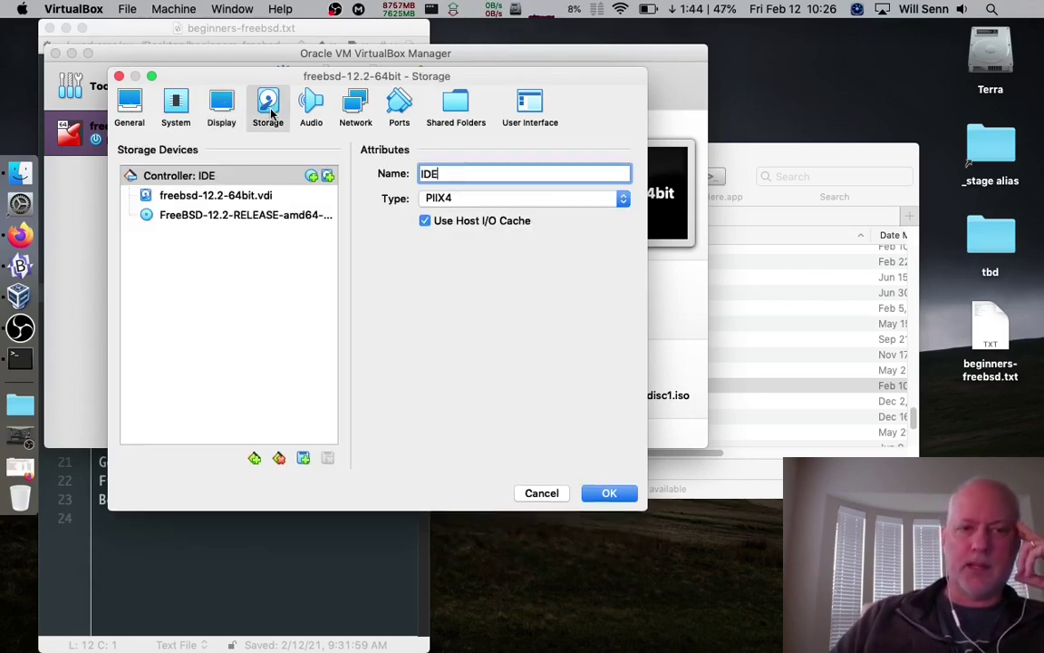
# Remove the FreeBSD-12.2-RELEASE-amd64 disc from the IDE optical drive, leaving it Empty
pyautogui.click(190, 198)
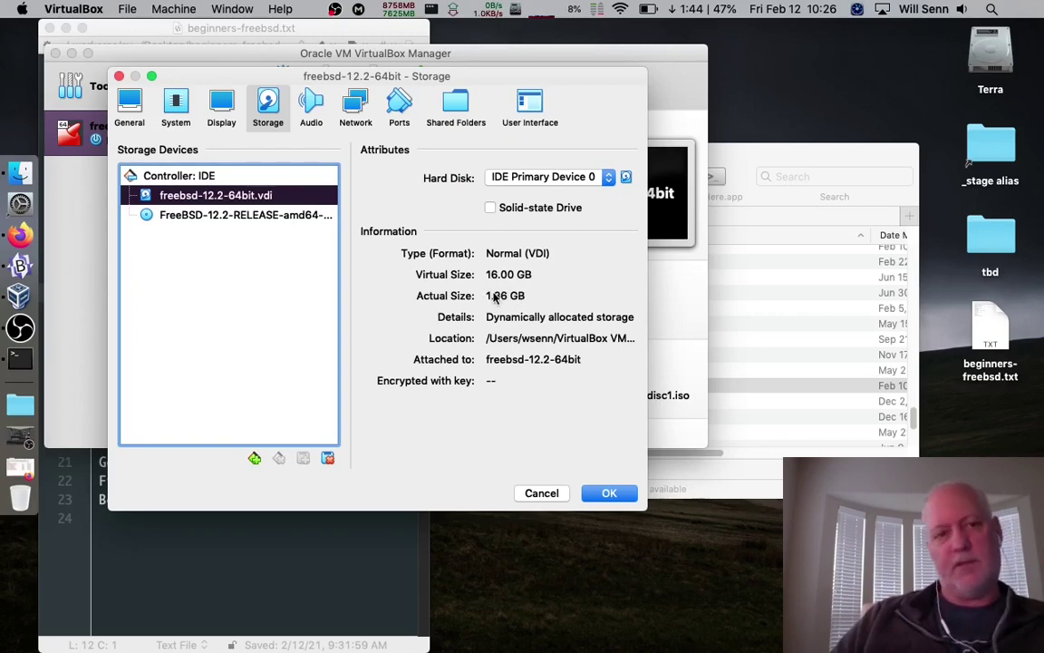
pyautogui.click(190, 215)
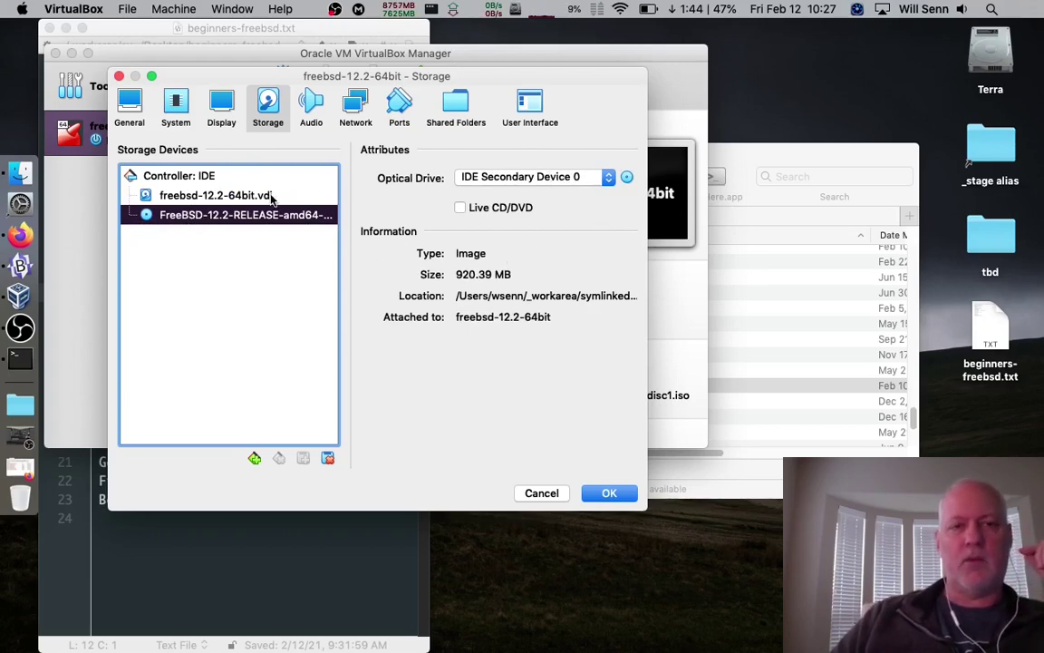
pyautogui.click(627, 178)
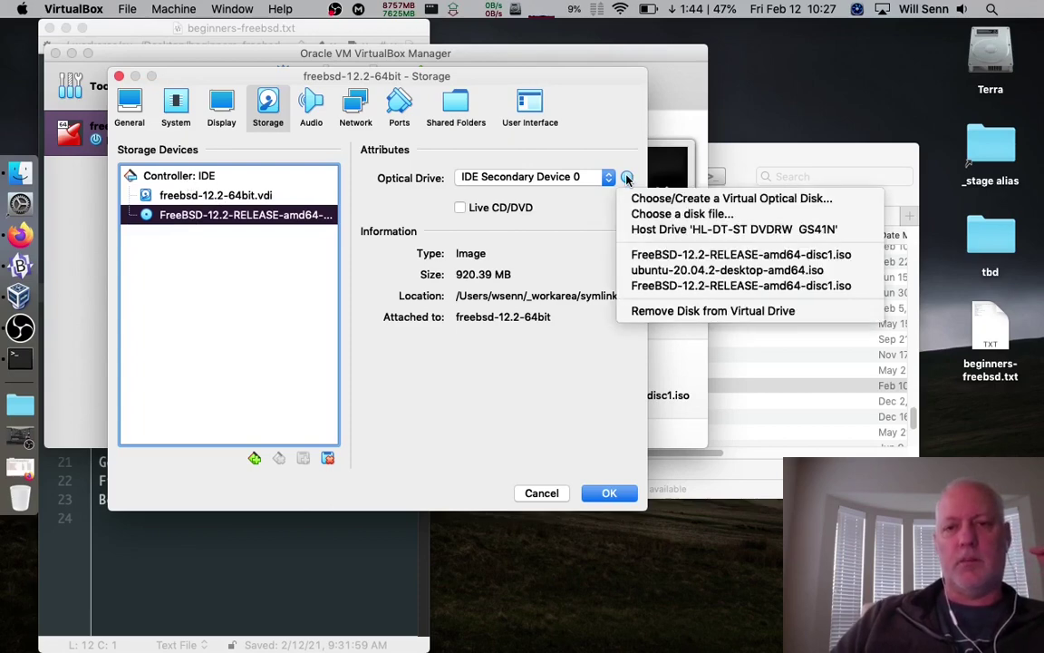
pyautogui.click(692, 313)
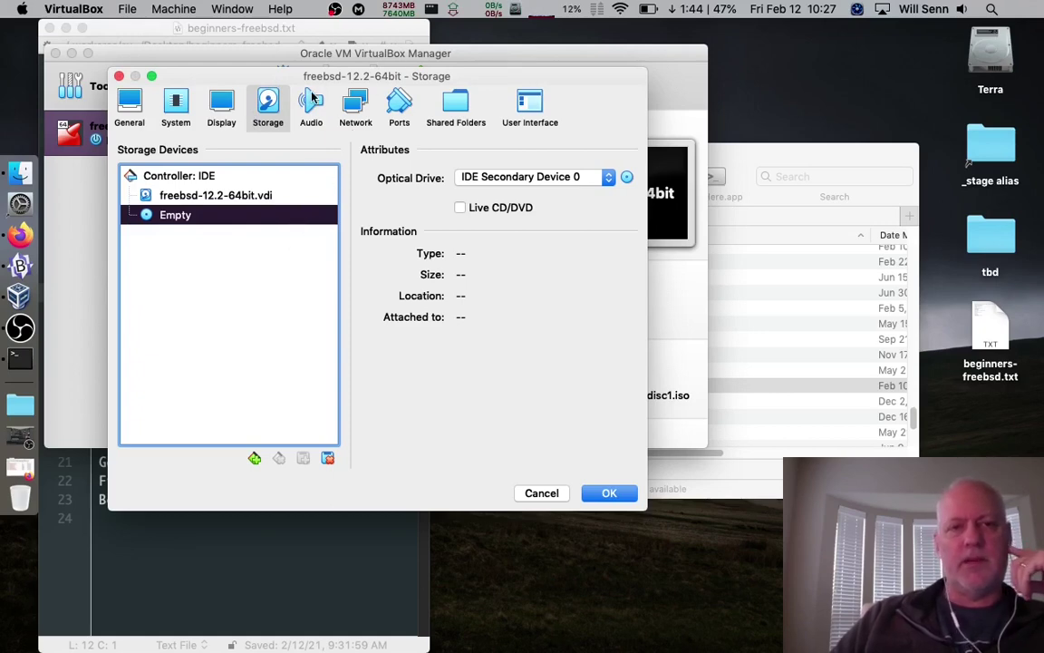
pyautogui.click(311, 105)
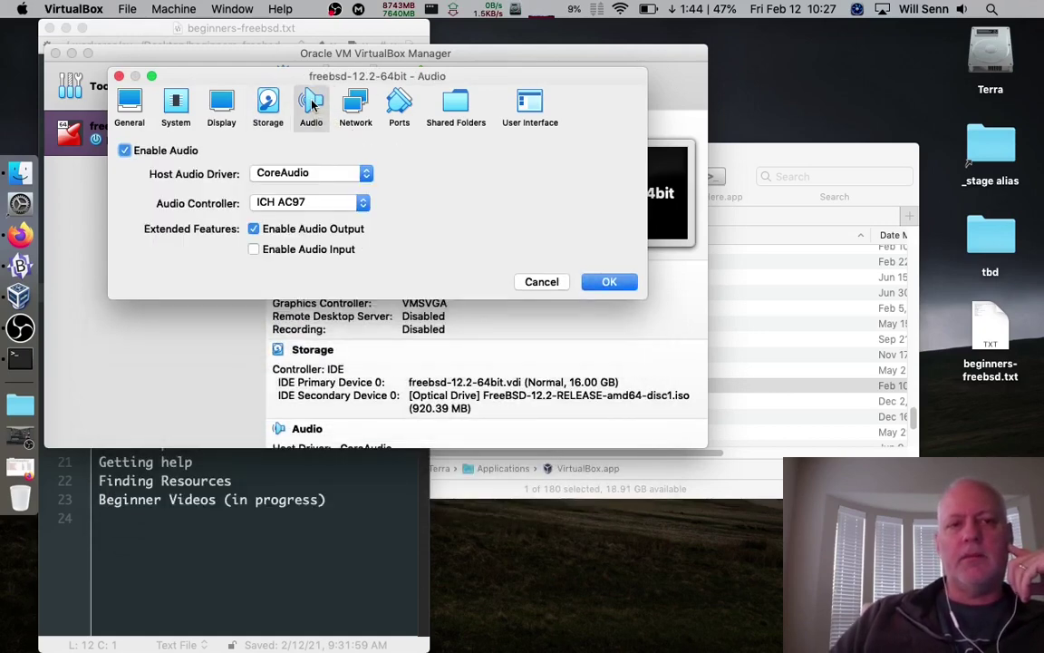
# Uncheck Enable Audio for the freebsd-12.2-64bit VM, then go to Network settings
pyautogui.click(124, 151)
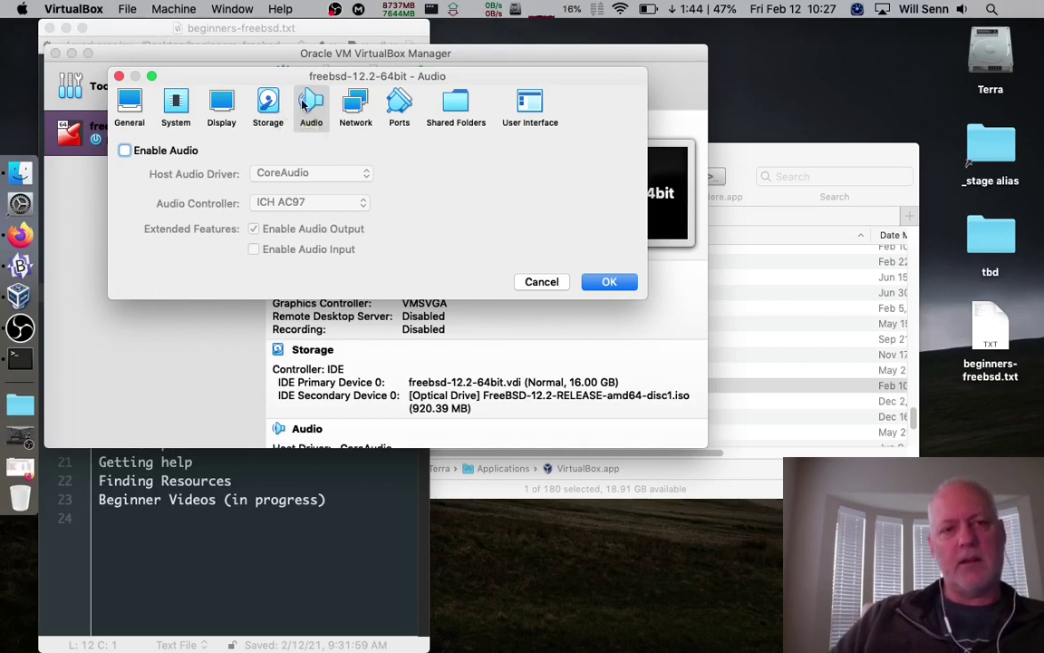
pyautogui.click(352, 108)
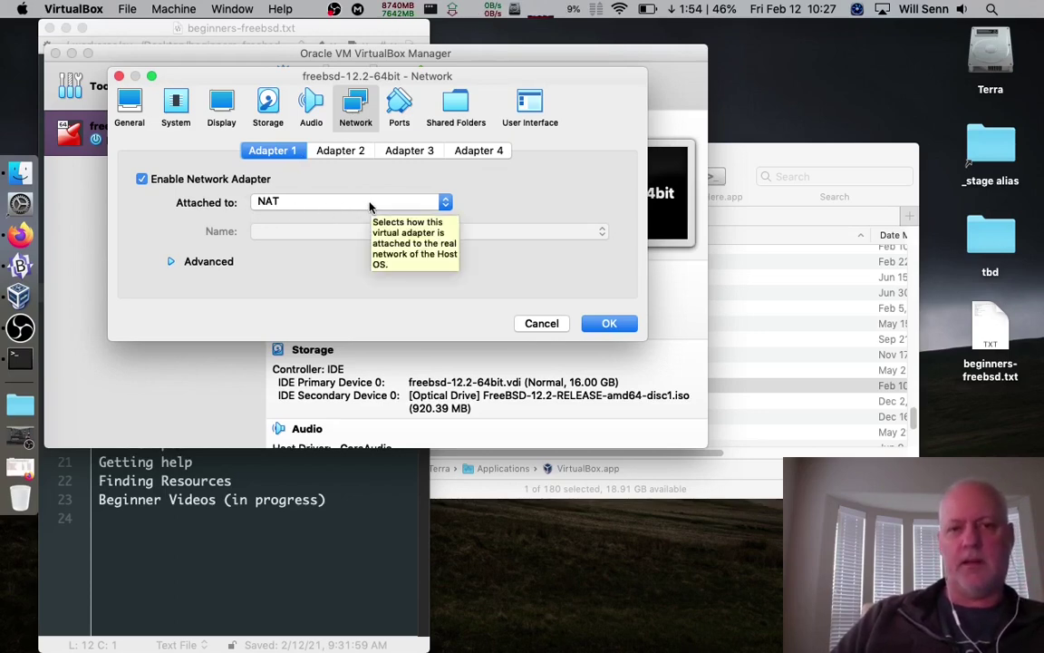
# Expand Adapter 1's Advanced options, select its MAC address, and open Port Forwarding
pyautogui.click(170, 261)
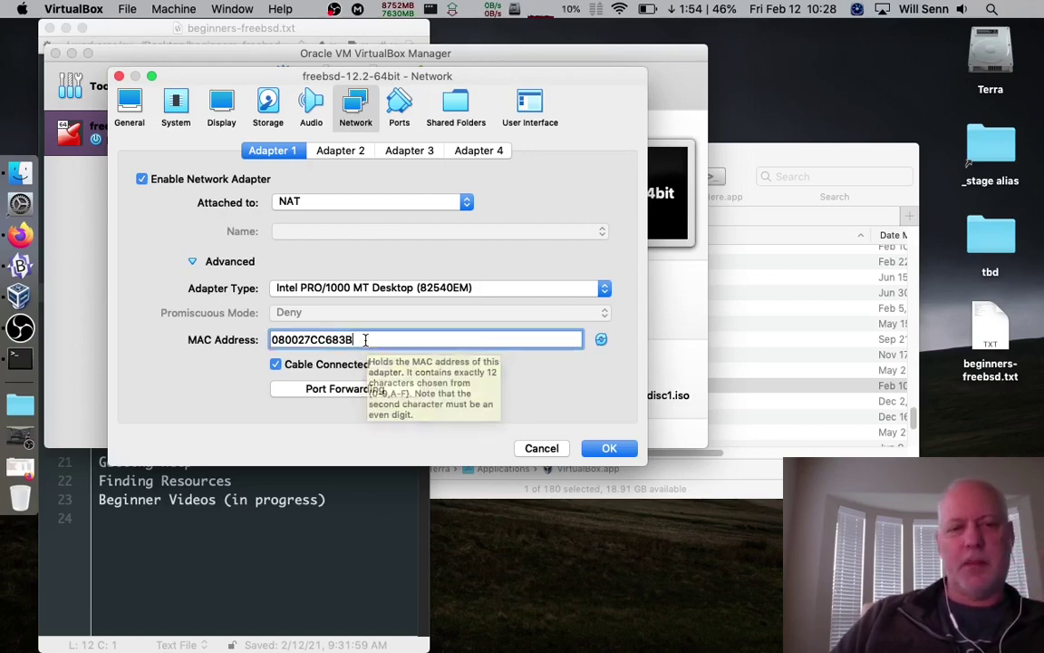
pyautogui.doubleClick(366, 340)
pyautogui.click(378, 341)
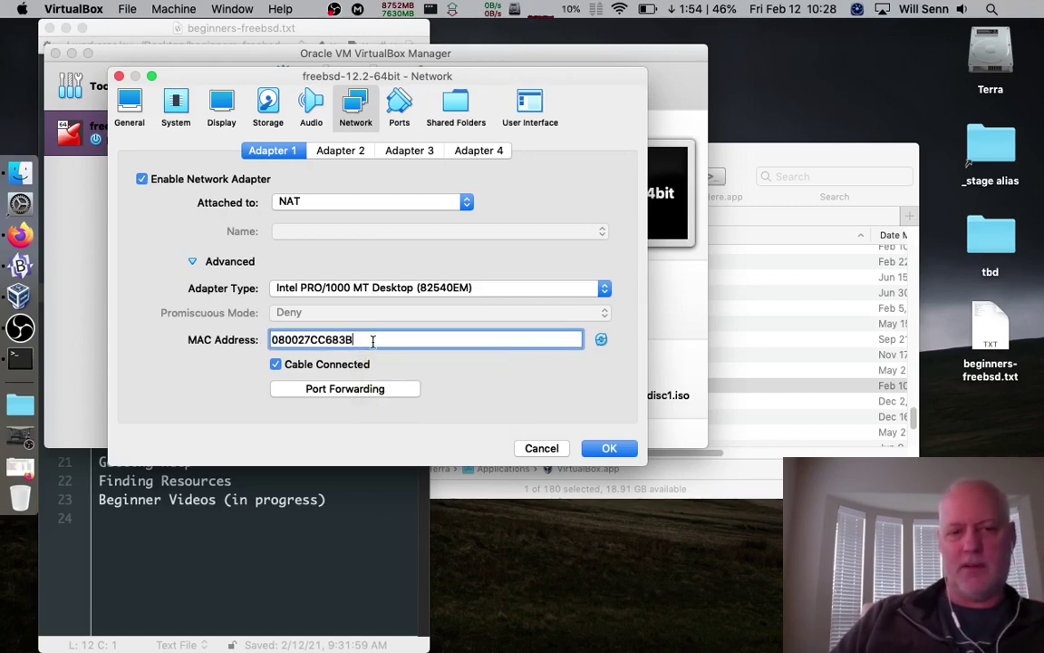
pyautogui.moveTo(372, 340); pyautogui.dragTo(192, 338)
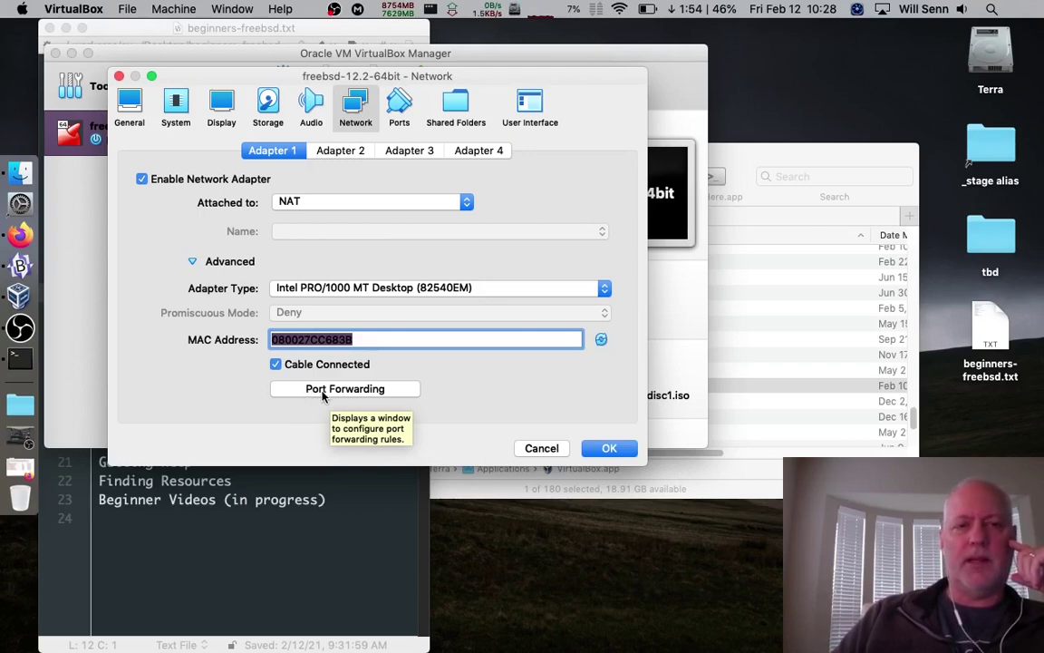
pyautogui.click(321, 391)
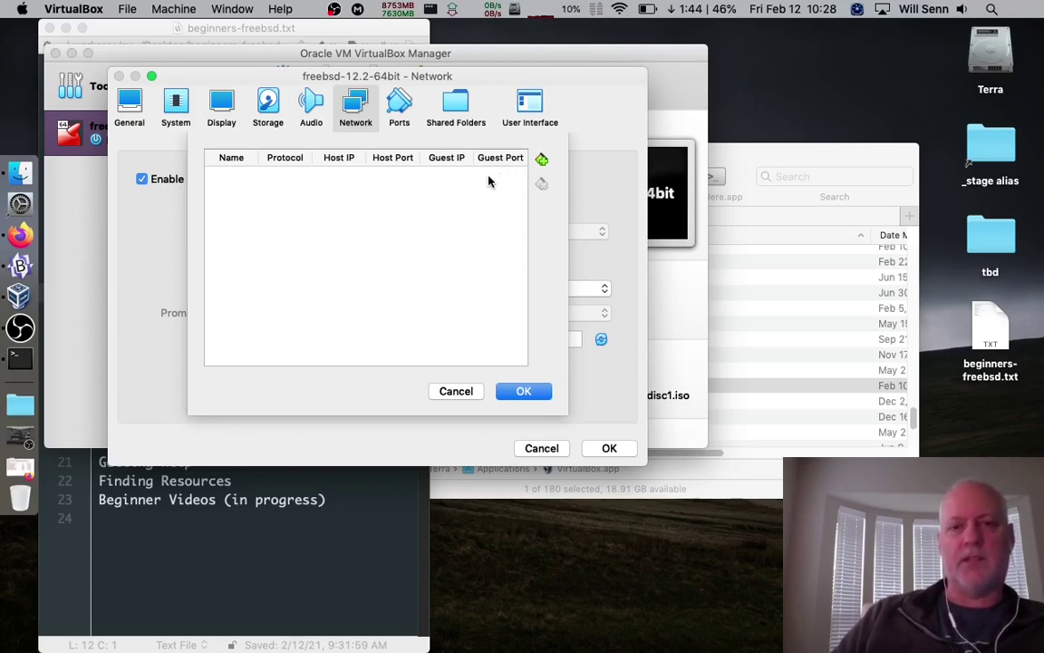
# Draft an 'ssh' rule forwarding host port 2222 to guest port 22, then cancel and discard it
pyautogui.click(541, 161)
pyautogui.doubleClick(217, 179)
pyautogui.write('ssh')
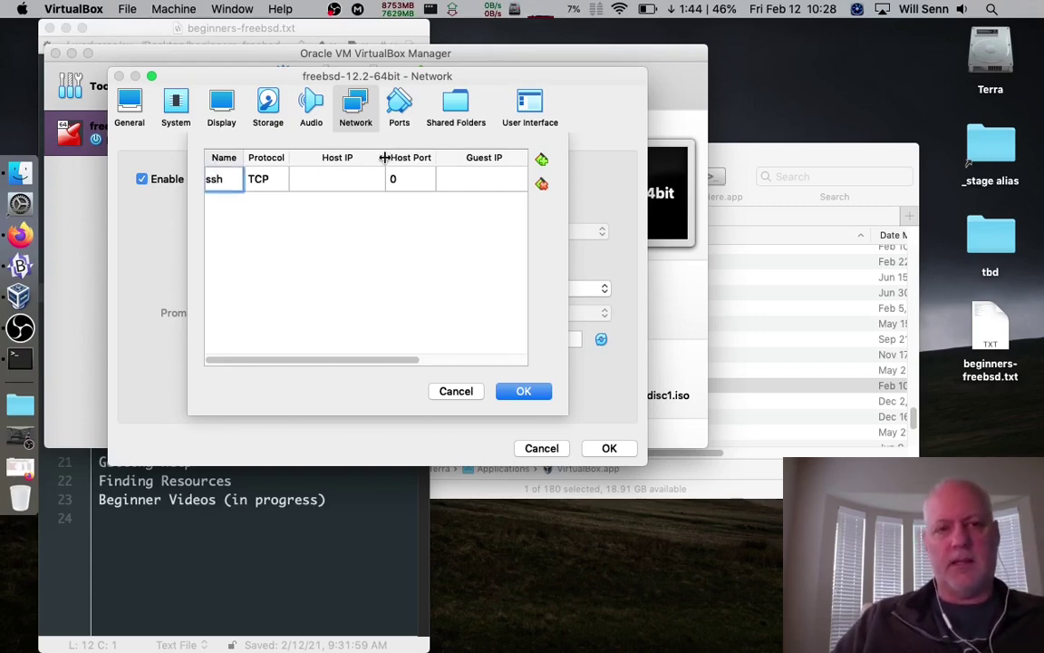
pyautogui.doubleClick(401, 180)
pyautogui.write('2222')
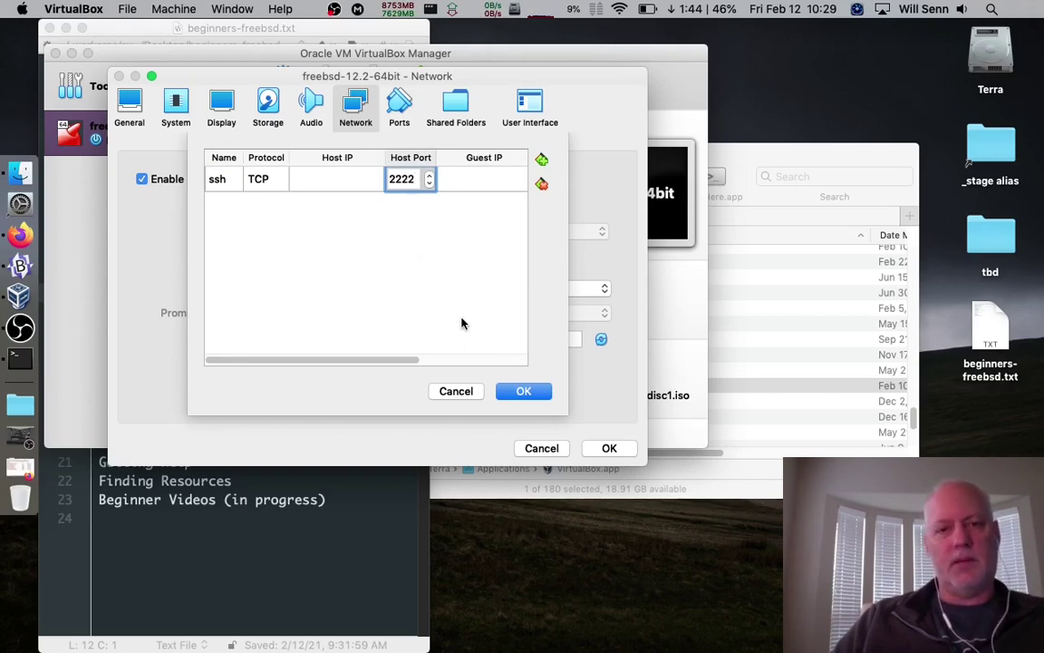
pyautogui.moveTo(388, 360); pyautogui.dragTo(534, 363)
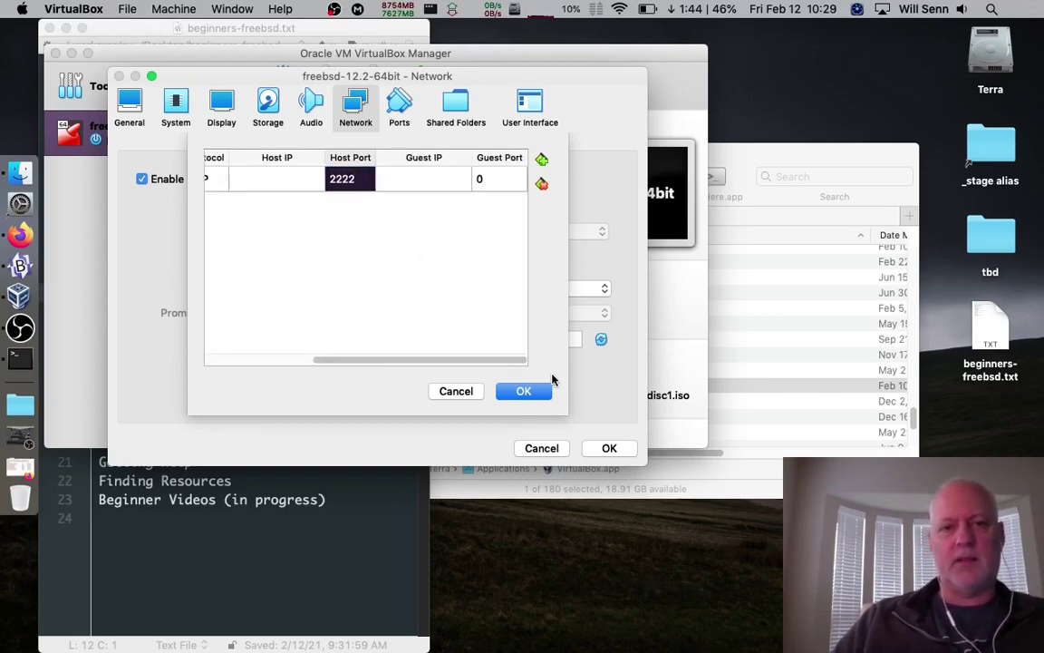
pyautogui.click(485, 177)
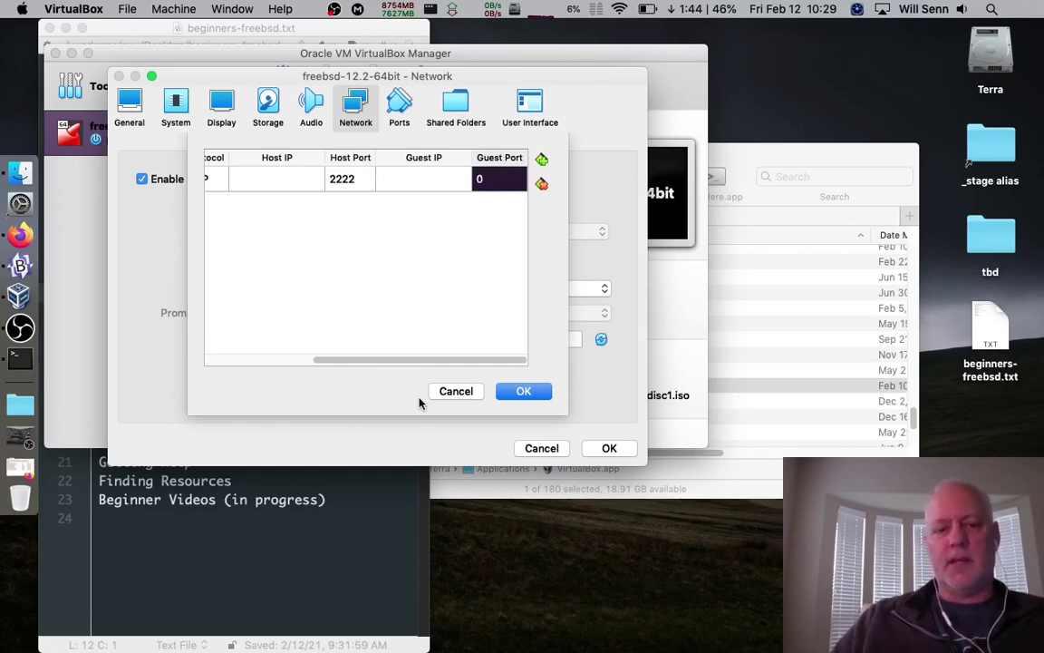
pyautogui.write('22')
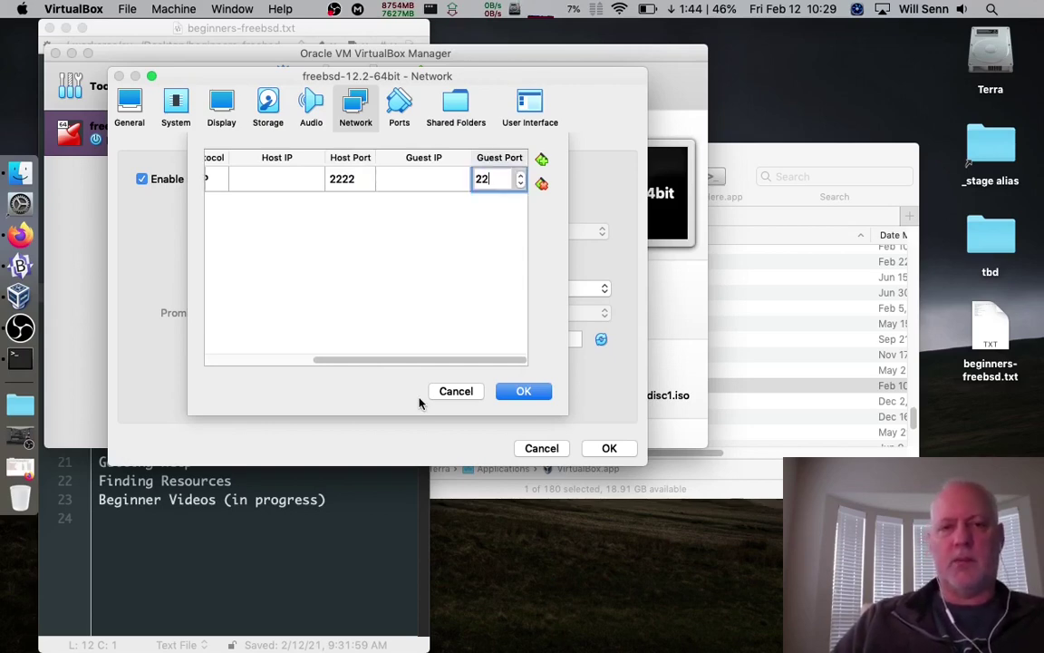
pyautogui.moveTo(368, 359); pyautogui.dragTo(252, 373)
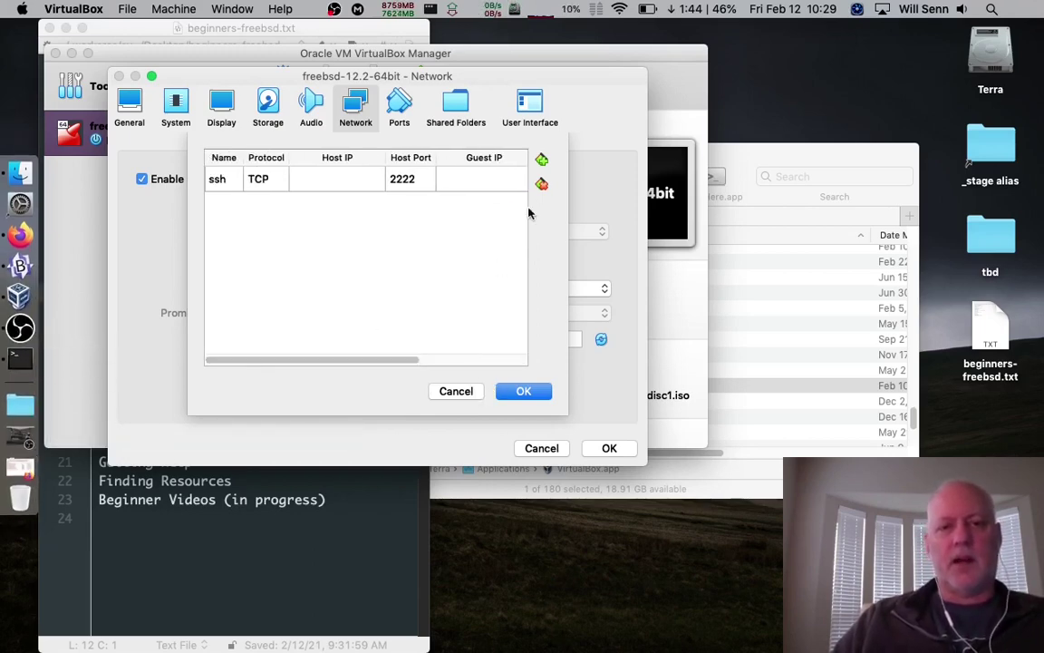
pyautogui.click(453, 392)
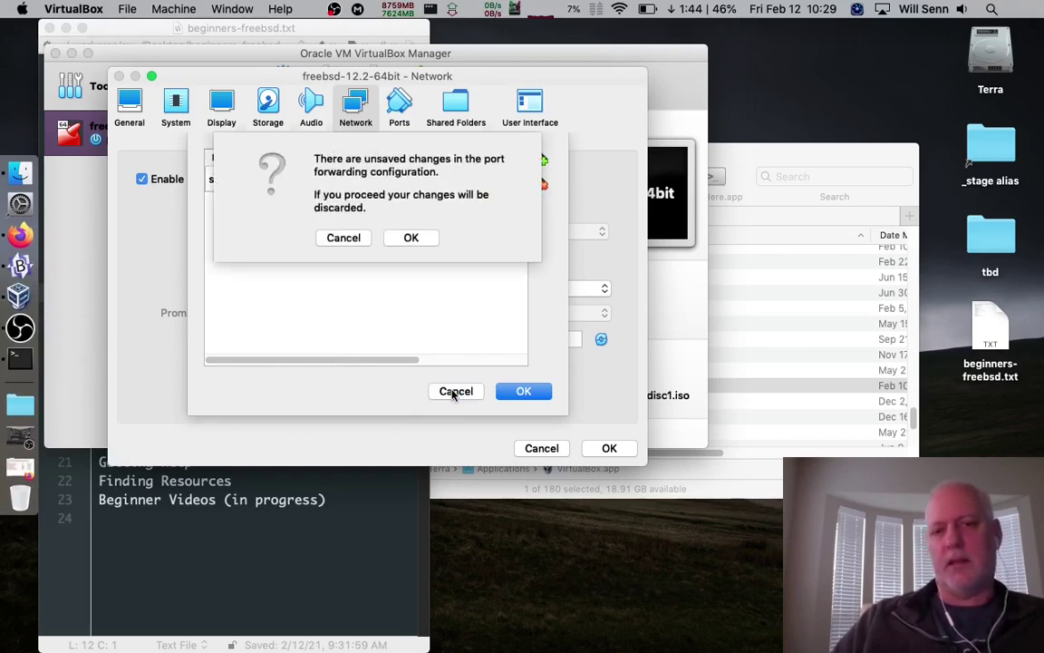
pyautogui.click(412, 238)
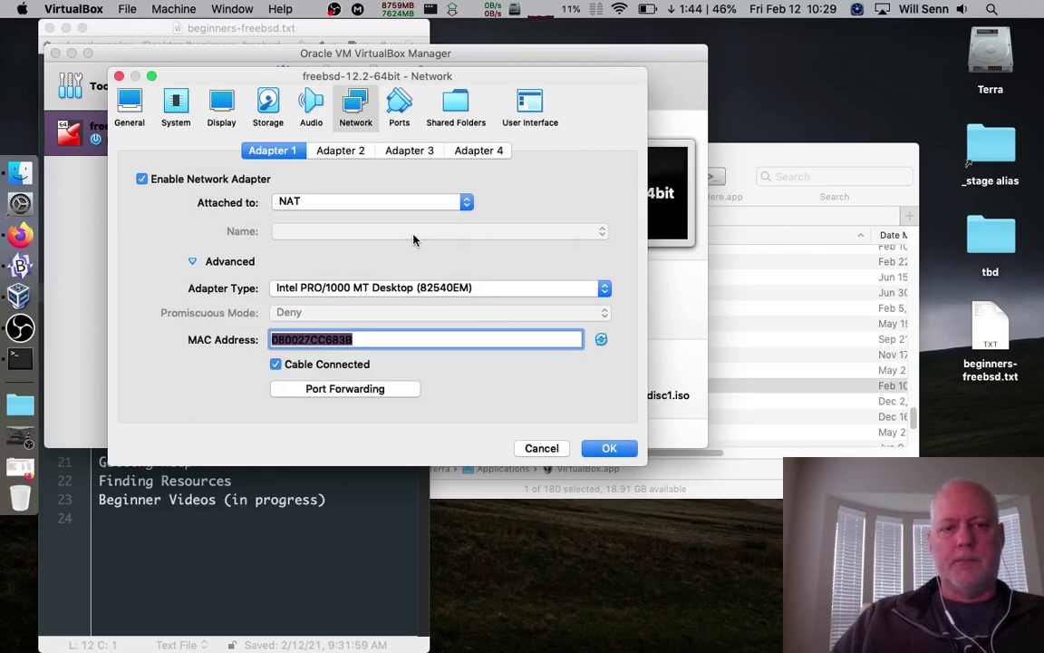
# Toggle Adapter 1 off and back on so it stays on NAT, and collapse Advanced
pyautogui.click(142, 179)
pyautogui.click(142, 180)
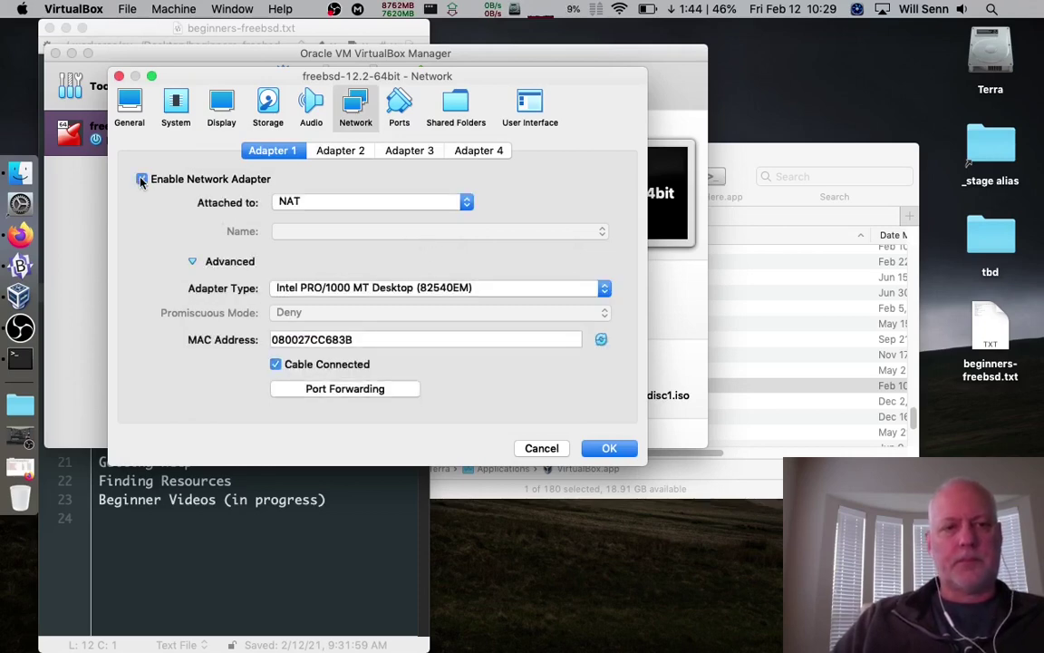
pyautogui.click(171, 261)
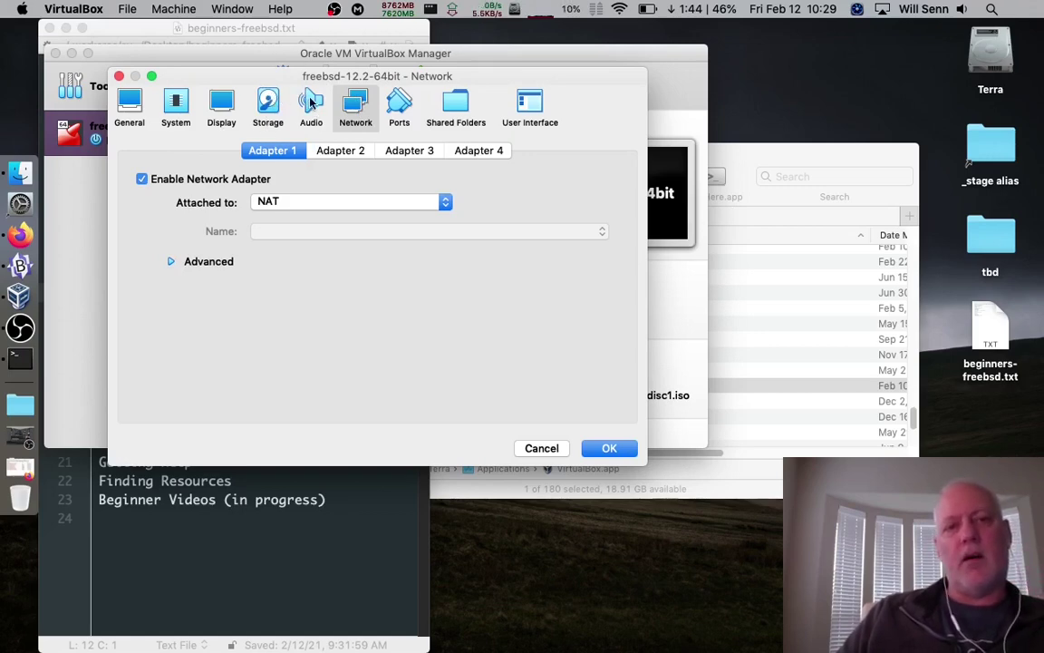
pyautogui.click(400, 113)
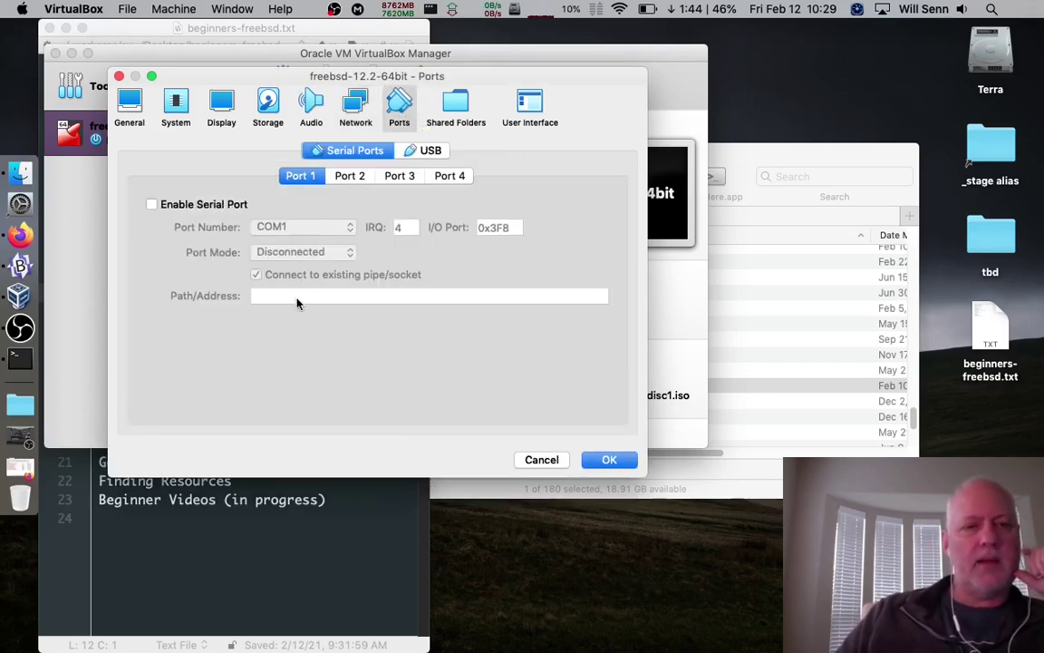
# Review the USB controller options, then show the VM's shared folders, of which none are defined
pyautogui.moveTo(297, 303)
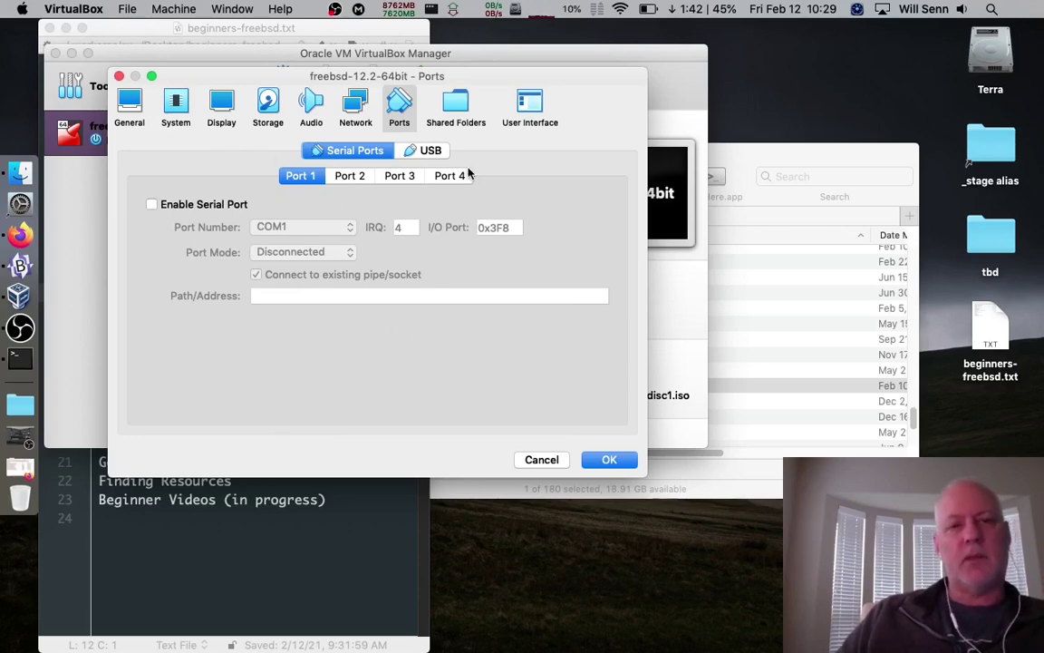
pyautogui.click(434, 157)
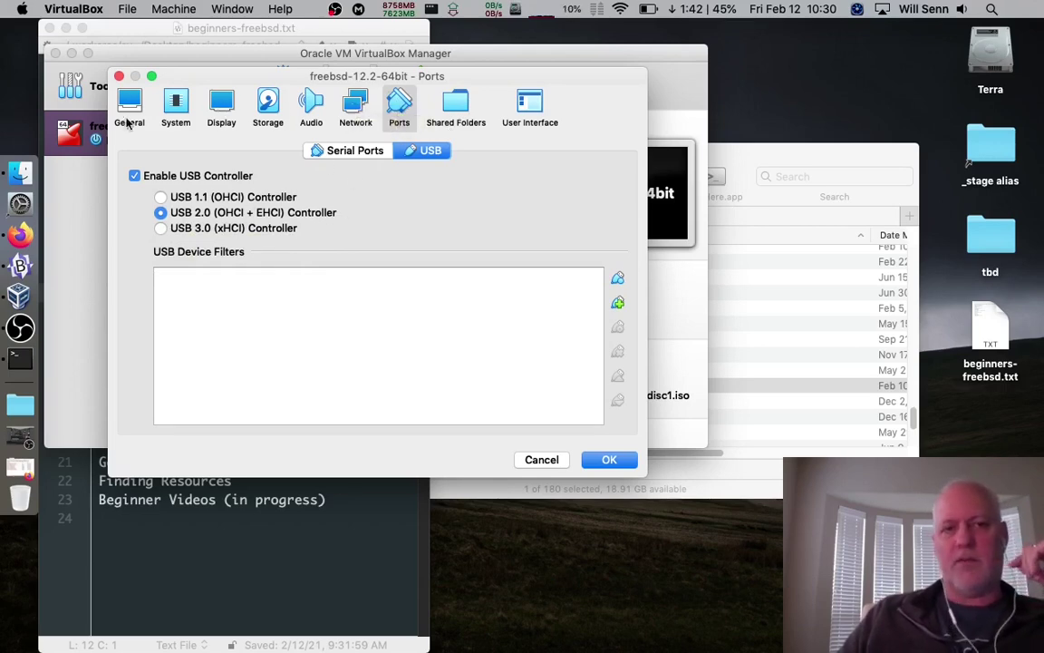
pyautogui.click(465, 104)
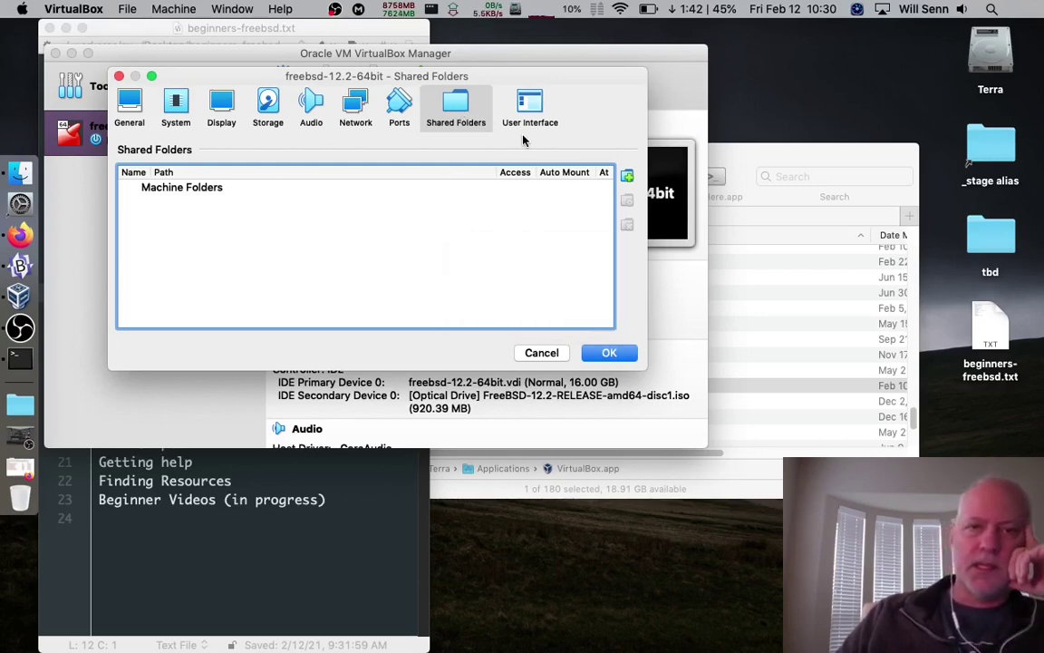
# Return to General showing freebsd-12.2-64bit, BSD, FreeBSD (64-bit), and nudge the dialog down-right
pyautogui.click(532, 112)
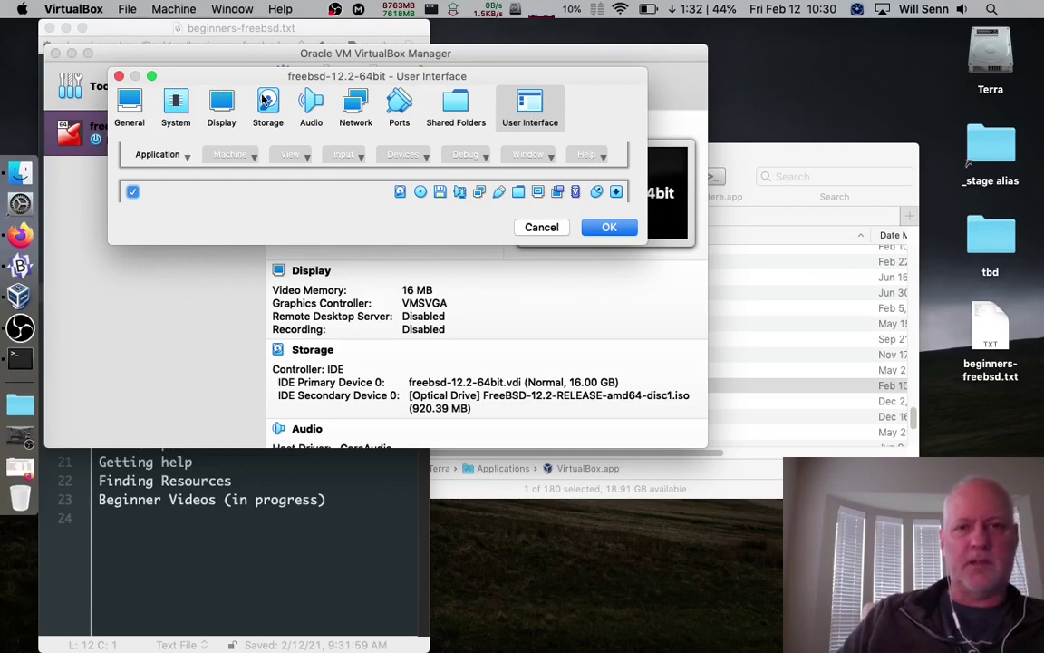
pyautogui.click(138, 102)
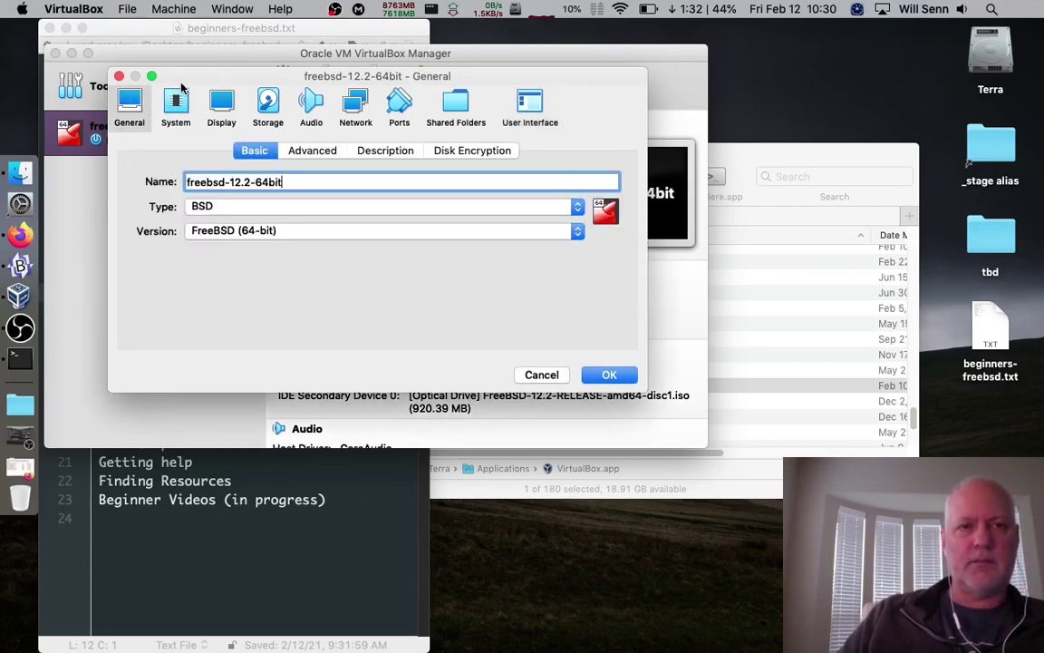
pyautogui.moveTo(188, 81); pyautogui.dragTo(243, 121)
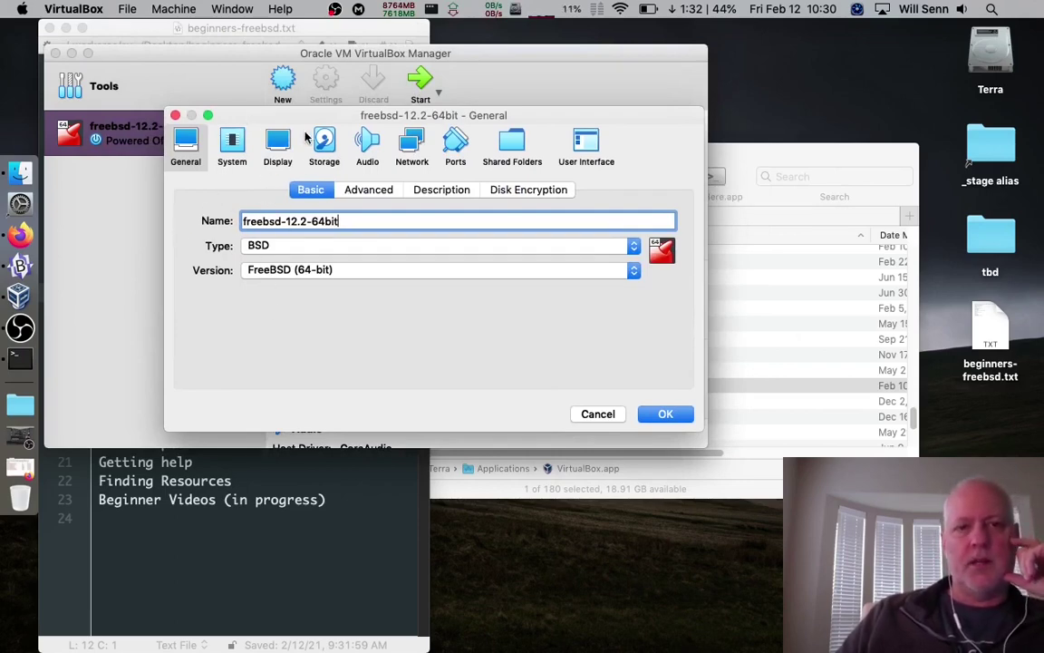
# Check the empty optical drive, disabled audio and NAT networking, then save the settings with OK
pyautogui.click(326, 152)
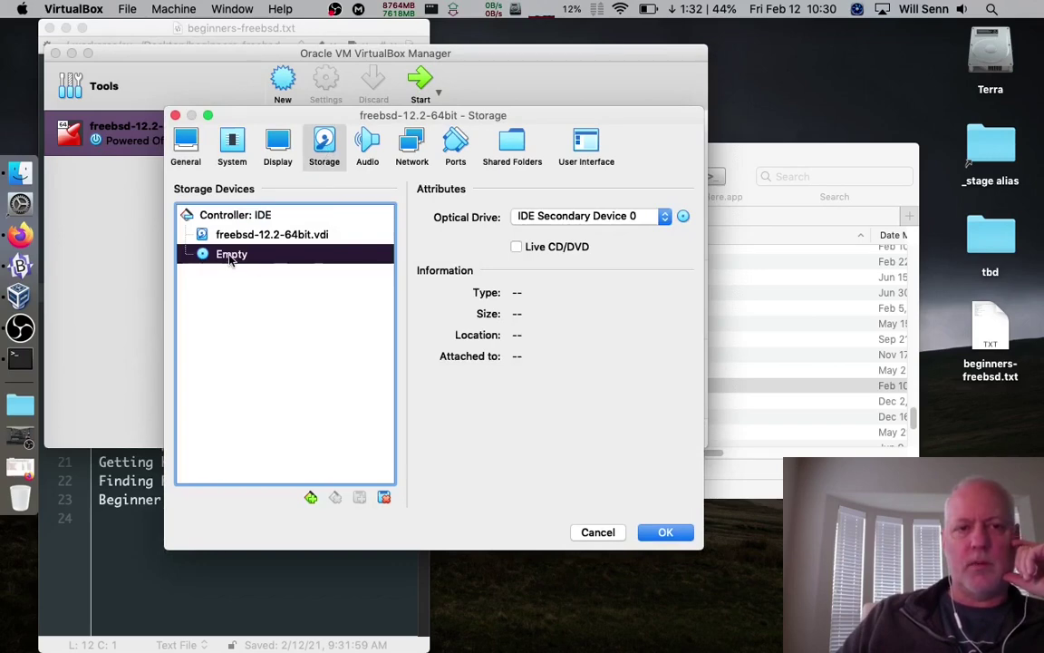
pyautogui.click(682, 216)
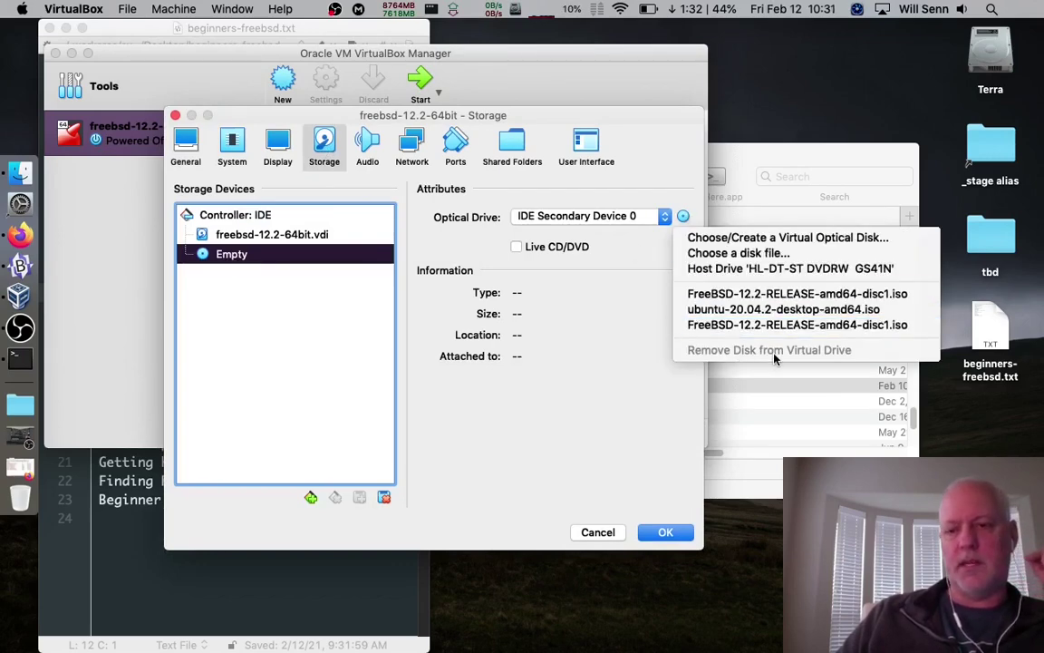
pyautogui.click(365, 150)
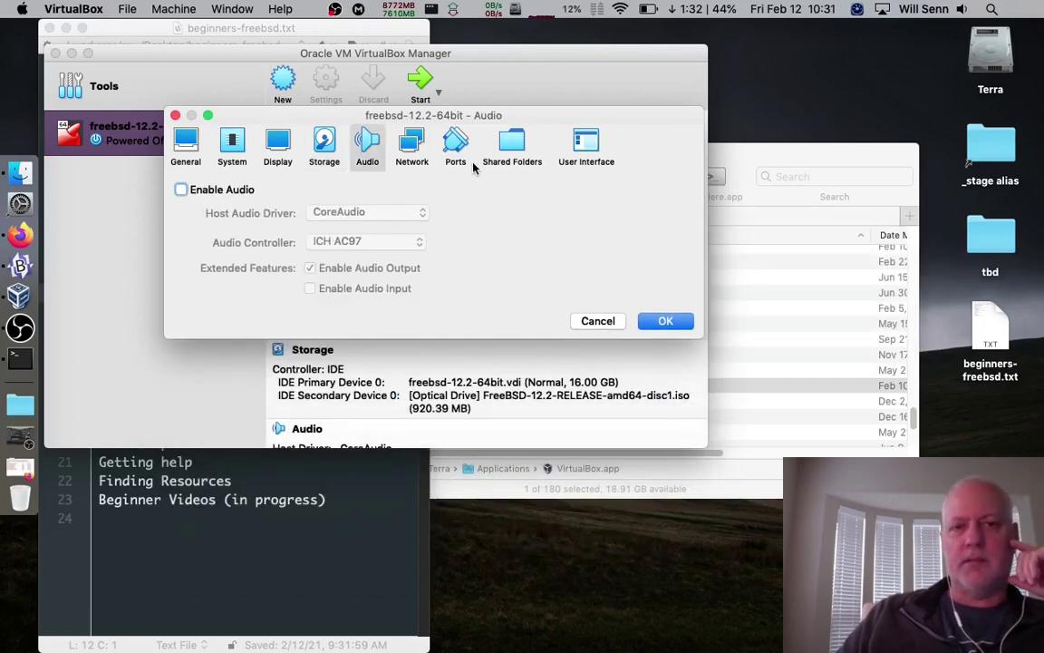
pyautogui.click(419, 145)
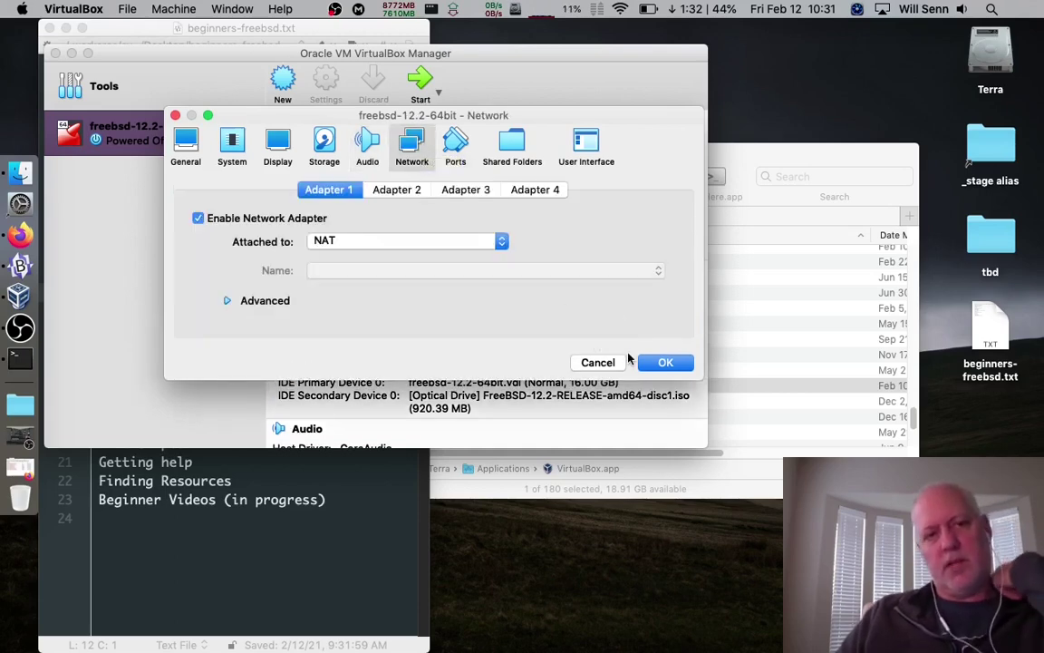
pyautogui.click(660, 362)
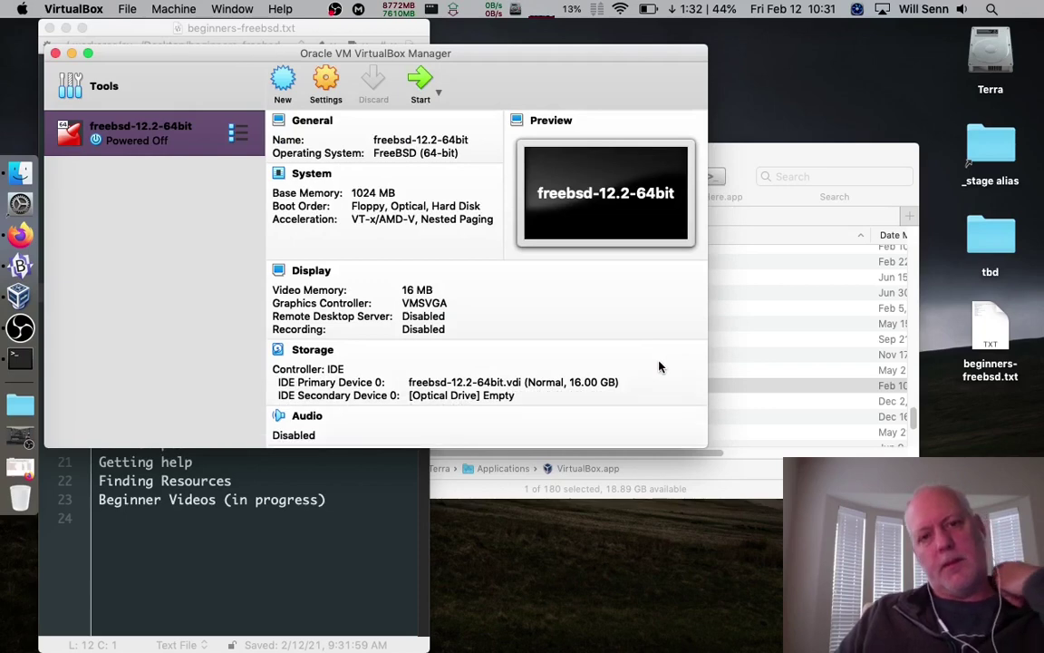
# Launch the freebsd-12.2-64bit virtual machine from the Manager toolbar
pyautogui.scroll(-3, 404, 396)
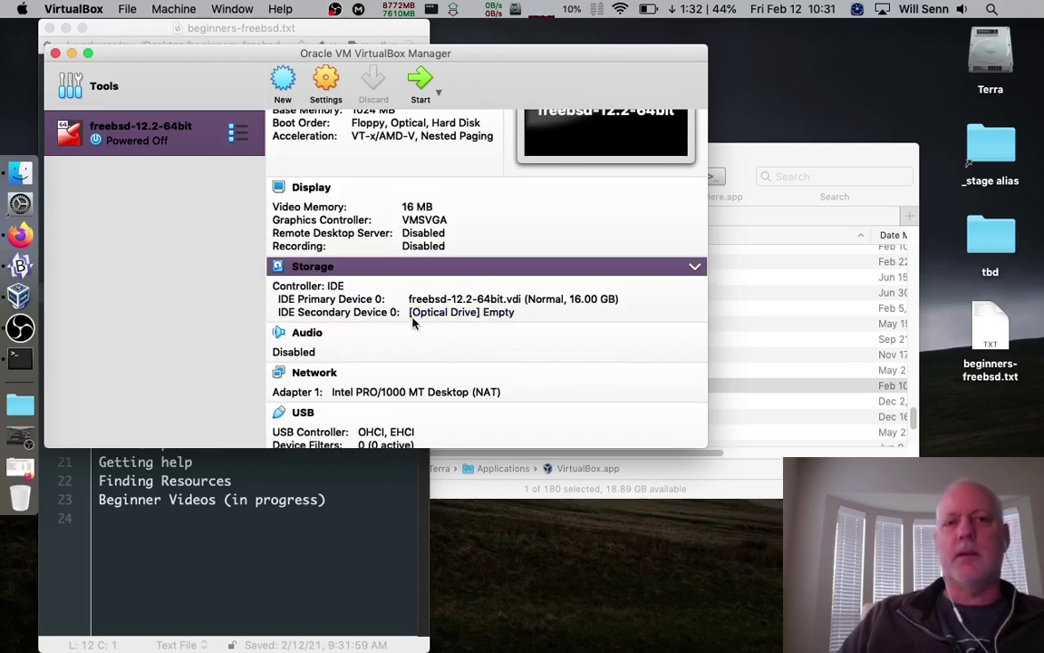
pyautogui.click(422, 84)
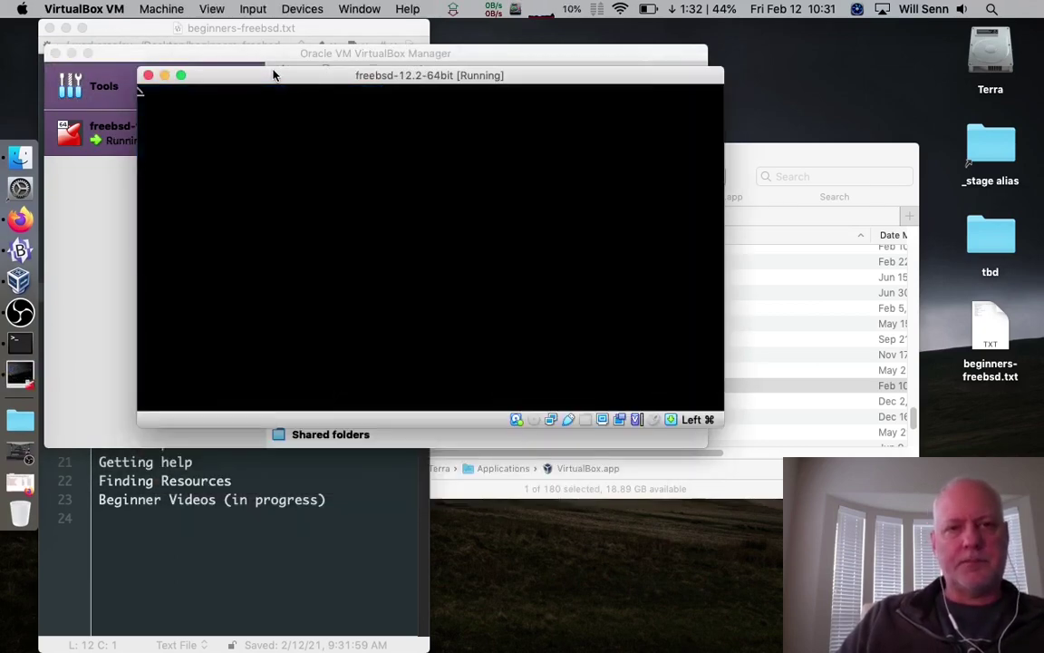
# Move the VM window up and left while FreeBSD boots to the ttyv0 login prompt
pyautogui.moveTo(273, 74); pyautogui.dragTo(232, 53)
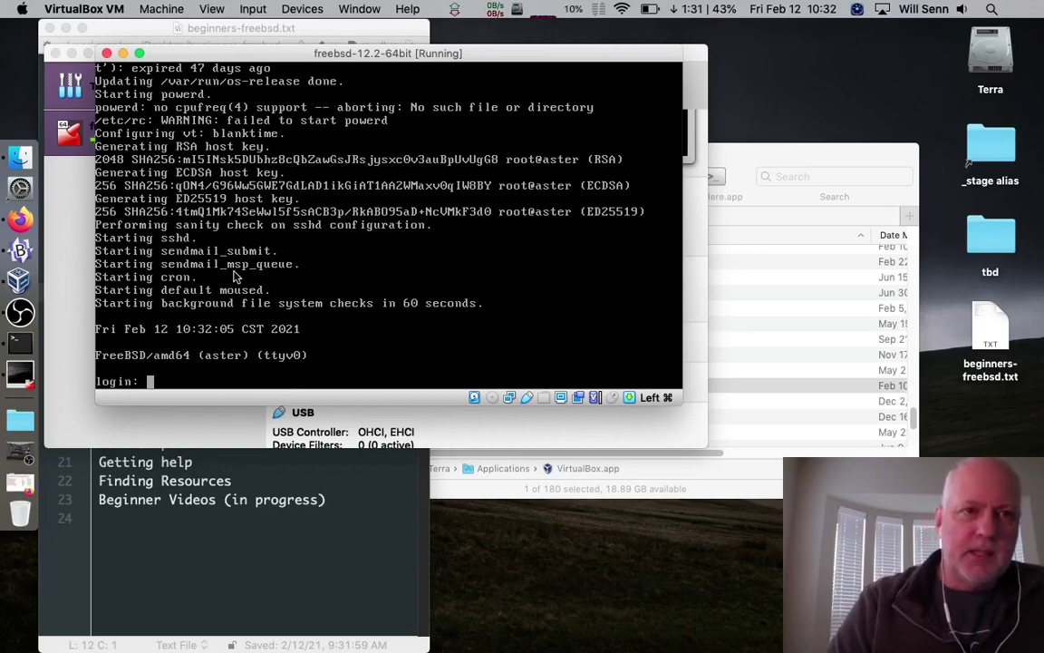
pyautogui.moveTo(228, 58)
pyautogui.mouseDown()
pyautogui.moveTo(213, 138)
pyautogui.moveTo(248, 114)
pyautogui.moveTo(232, 62)
pyautogui.moveTo(250, 148)
pyautogui.moveTo(241, 111)
pyautogui.moveTo(225, 98)
pyautogui.moveTo(226, 69)
pyautogui.mouseUp()
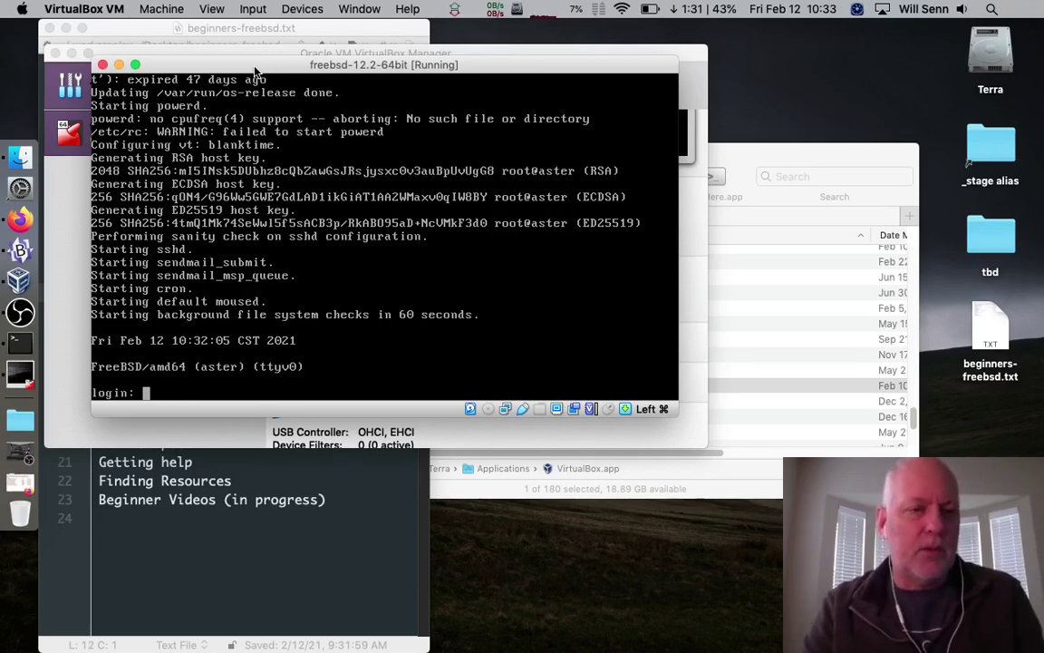
# Enter the regular user's login name and password at the console; the first attempt fails
pyautogui.write('root')
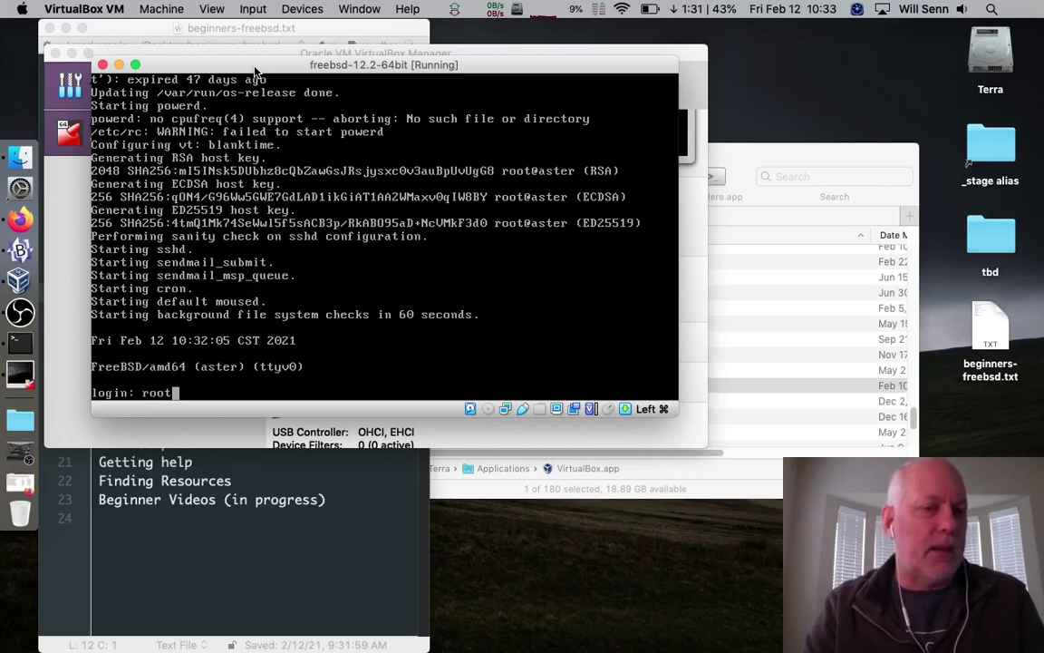
pyautogui.press('BackSpace')
pyautogui.press('BackSpace')
pyautogui.press('BackSpace')
pyautogui.press('BackSpace')
pyautogui.write('wsenn')
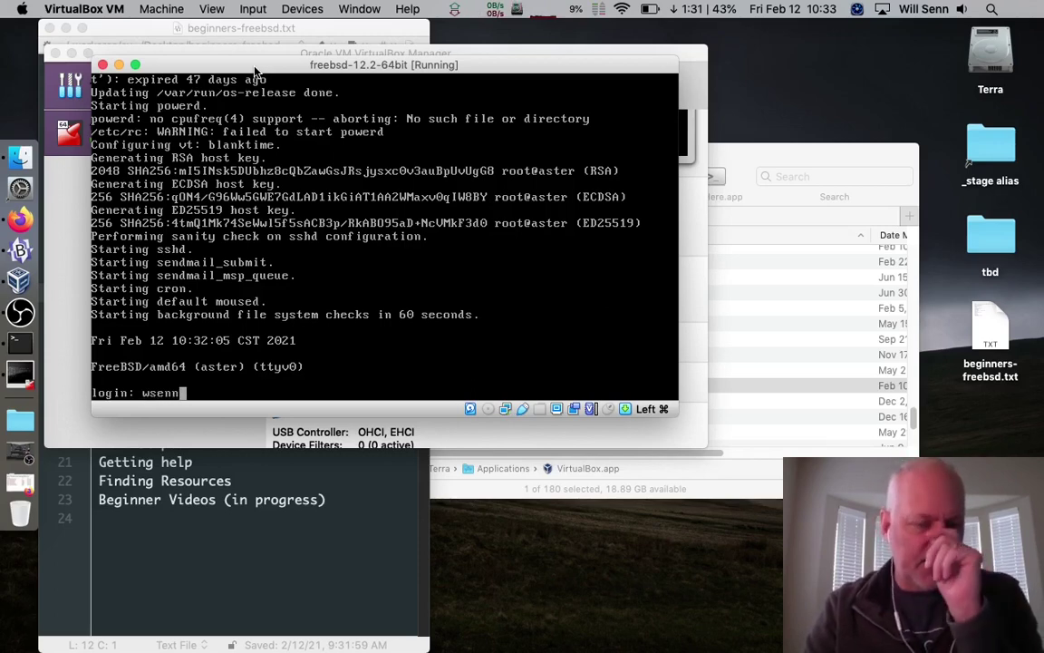
pyautogui.press('Return')
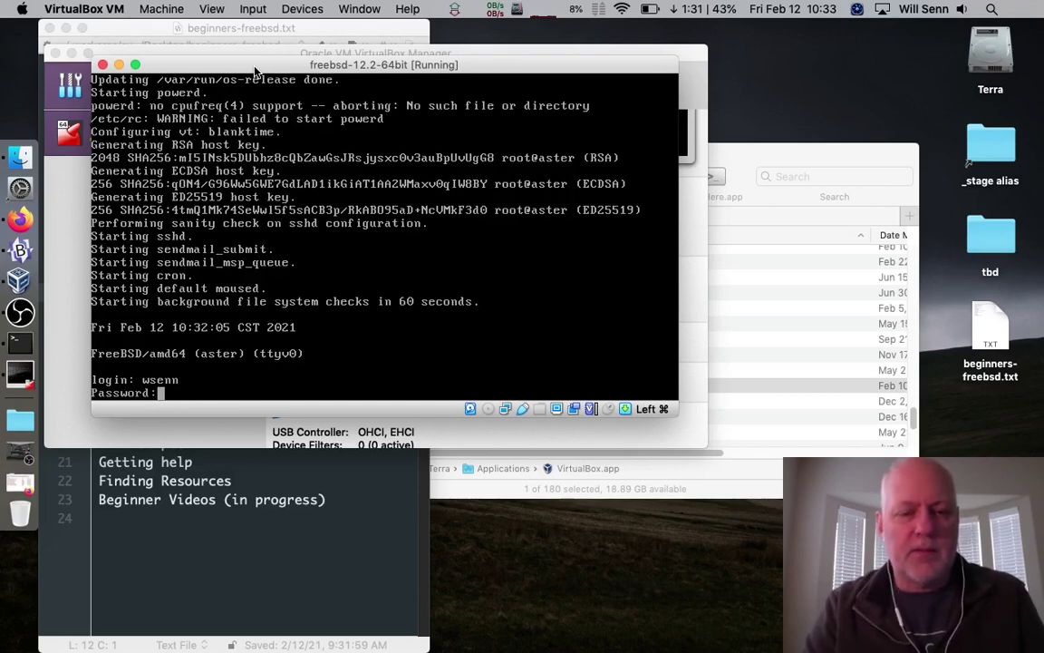
pyautogui.press('Return')
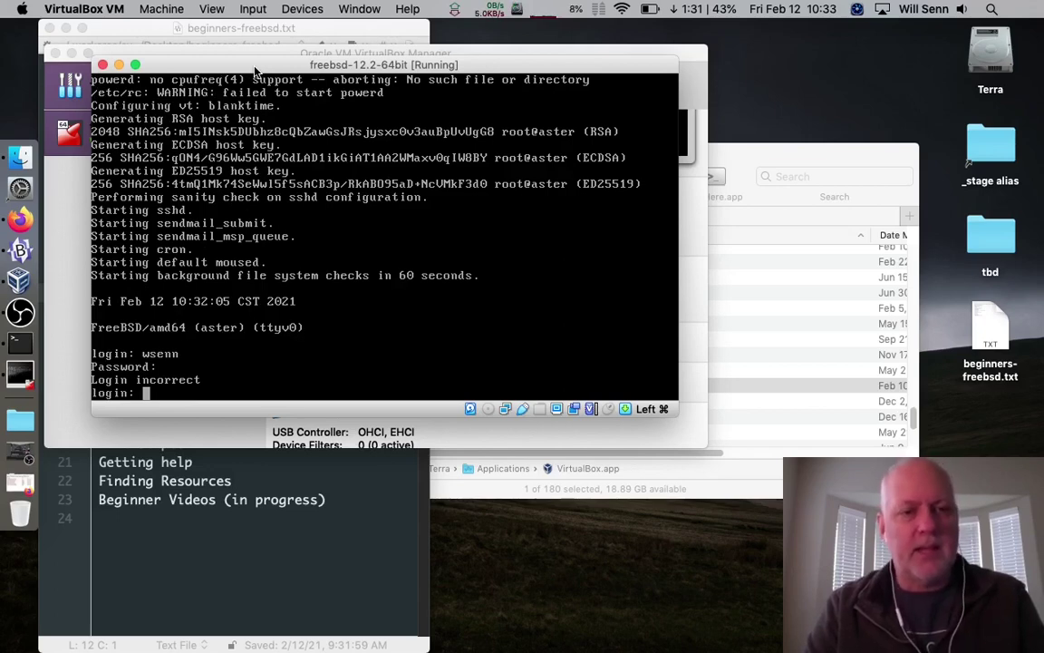
# Log in again as the regular user and type exit at the shell prompt
pyautogui.write('wsenn')
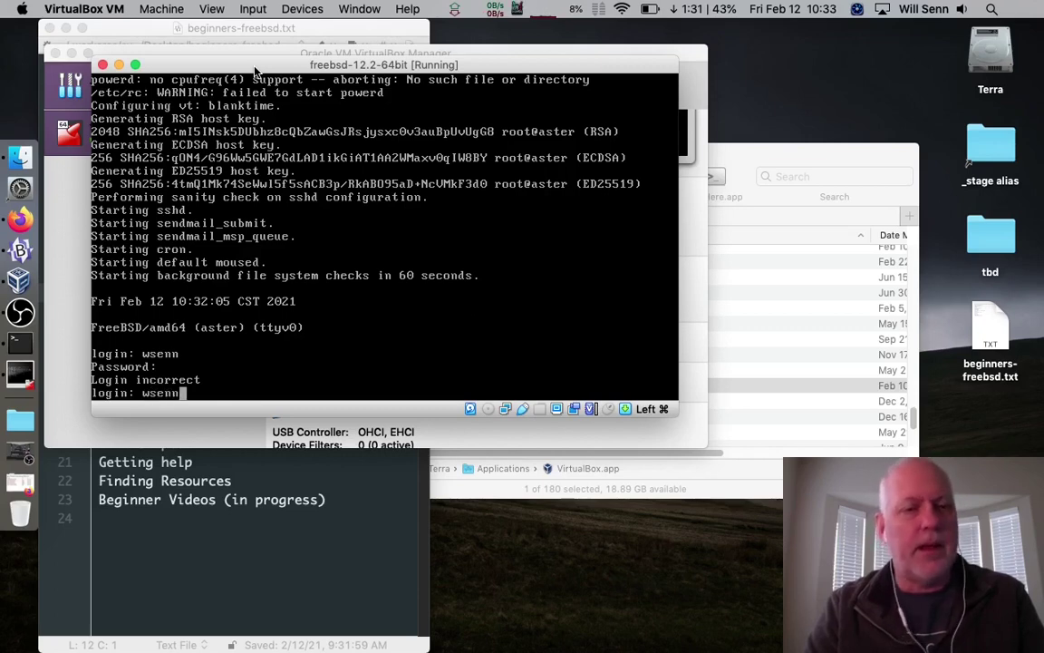
pyautogui.press('Return')
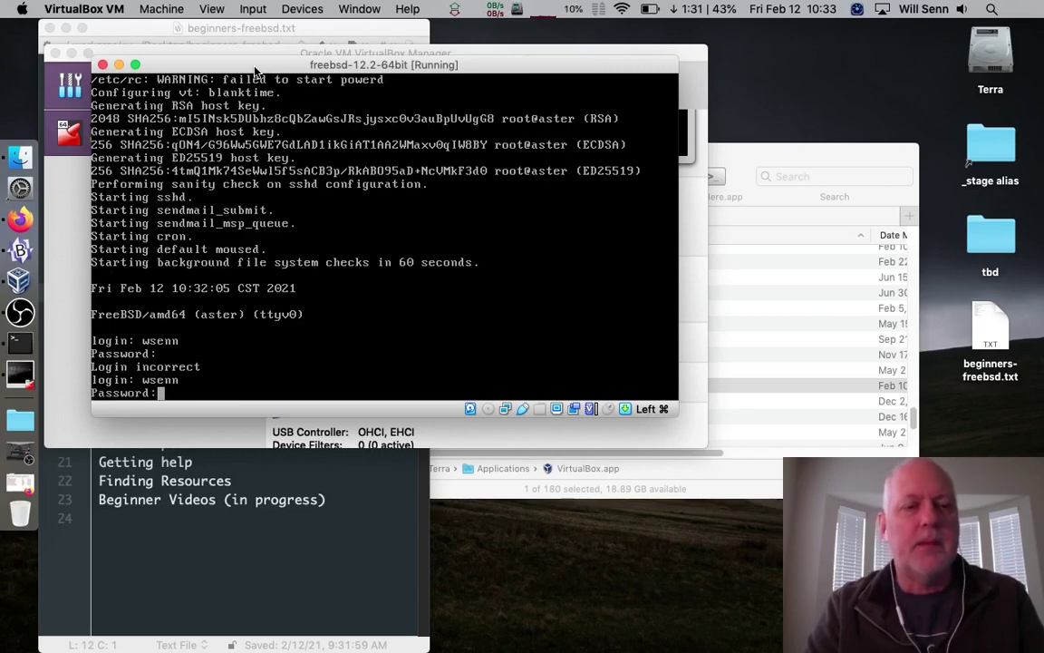
pyautogui.press('Return')
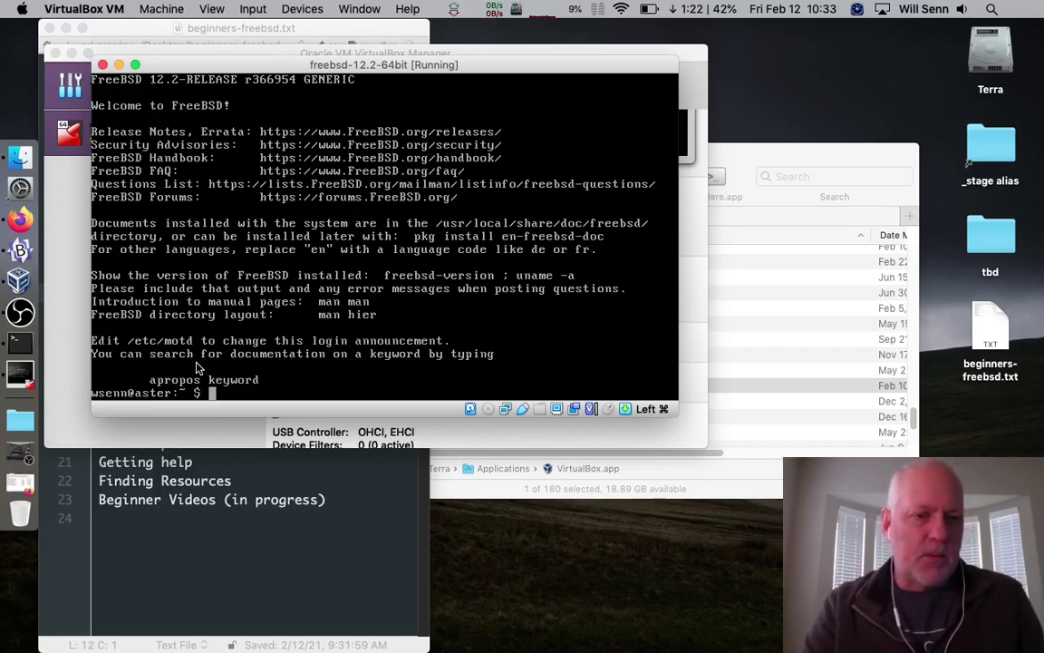
pyautogui.write('exit')
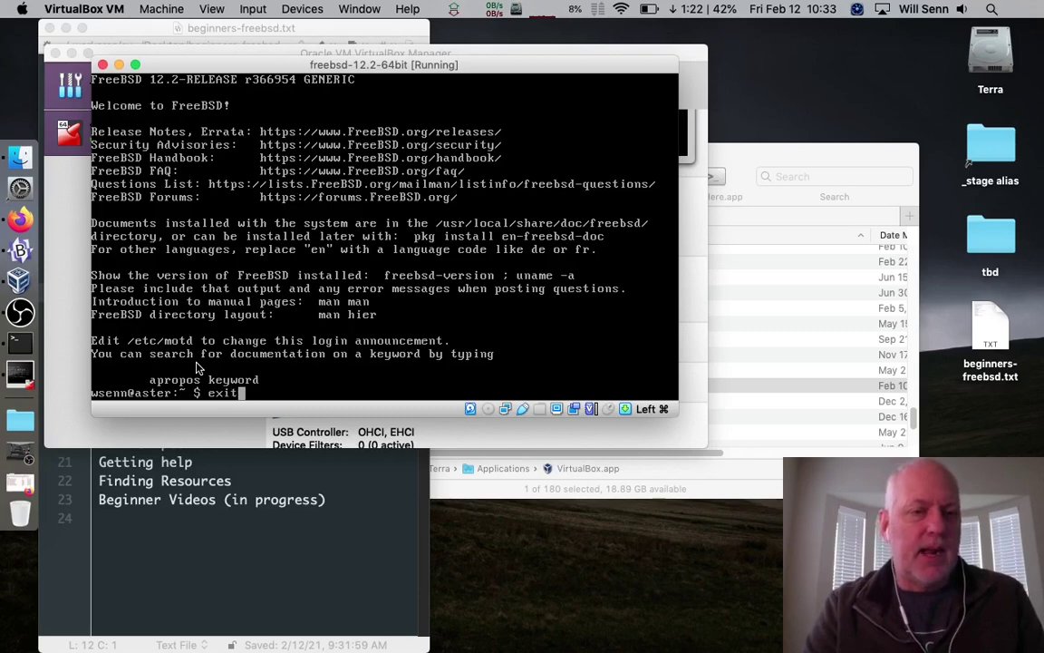
# Log the regular user out and log in as root
pyautogui.press('Return')
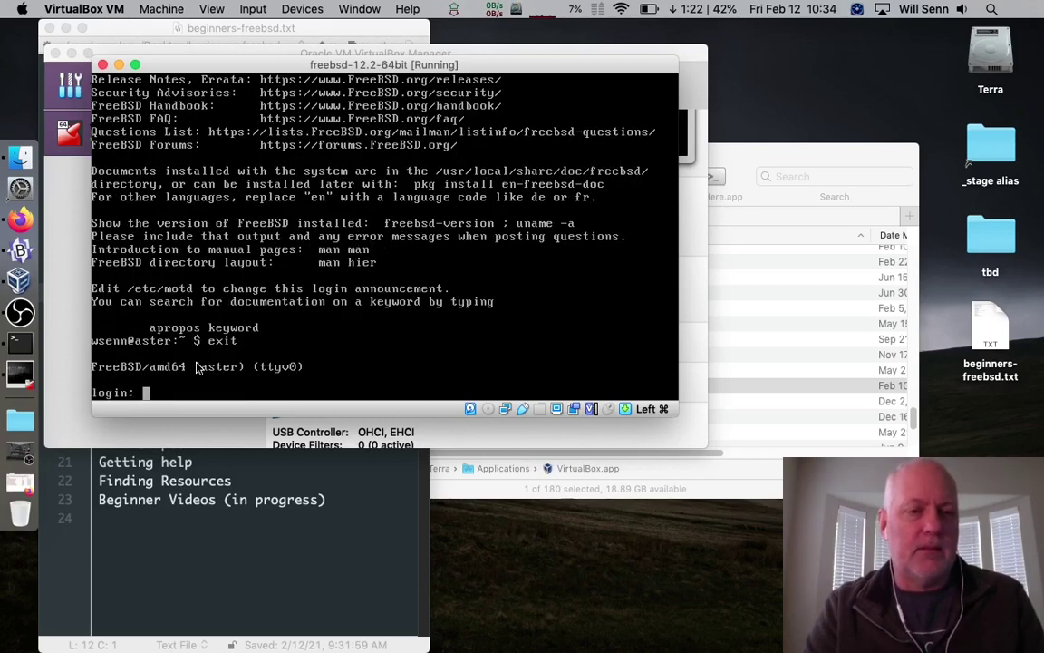
pyautogui.write('rp')
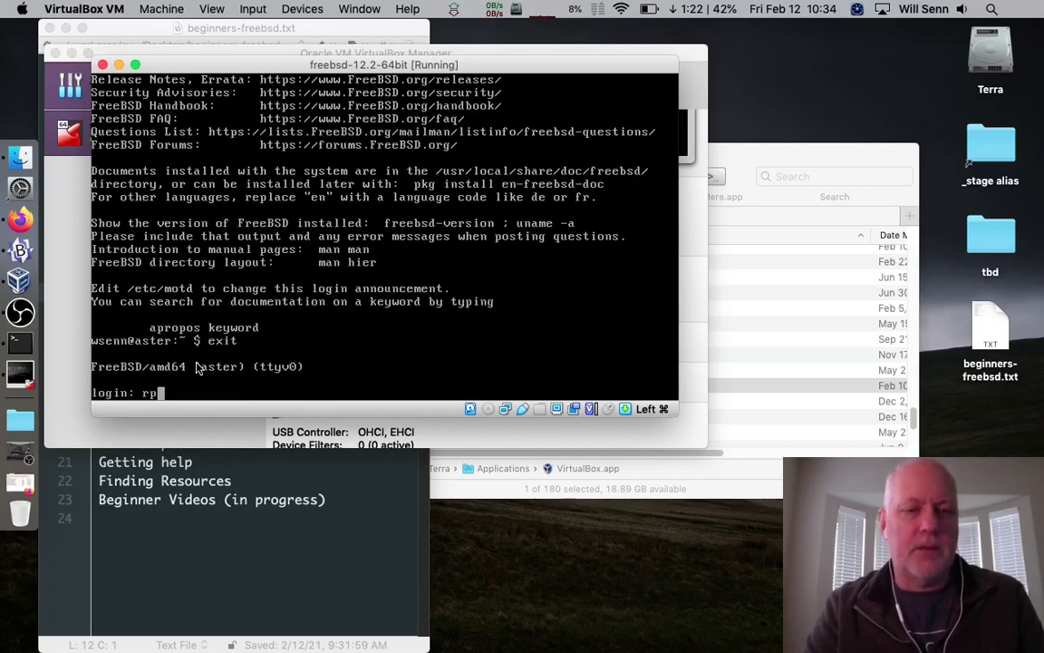
pyautogui.press('BackSpace')
pyautogui.write('oot')
pyautogui.press('Return')
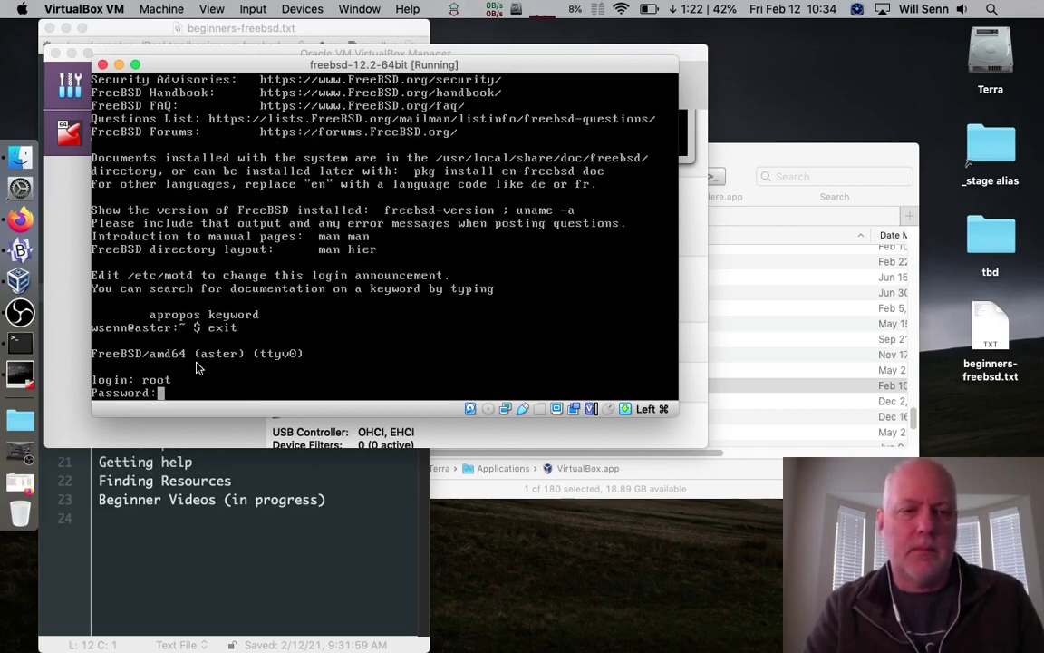
pyautogui.press('Return')
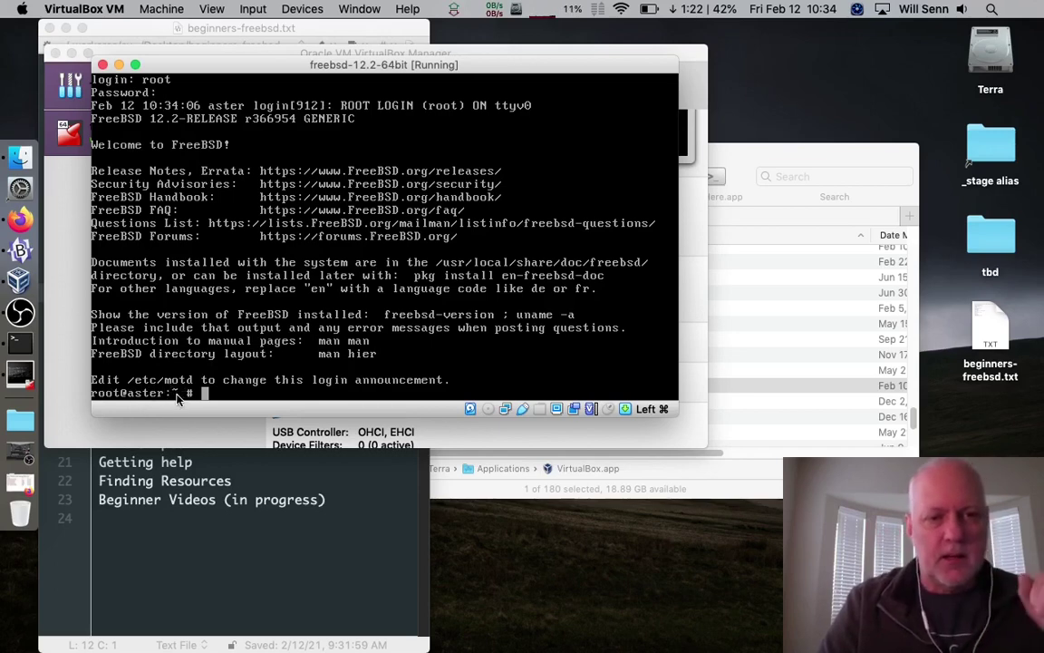
# Confirm root's directory is /root with pwd, log out, and enter the regular user's login name
pyautogui.write('pwd')
pyautogui.press('Return')
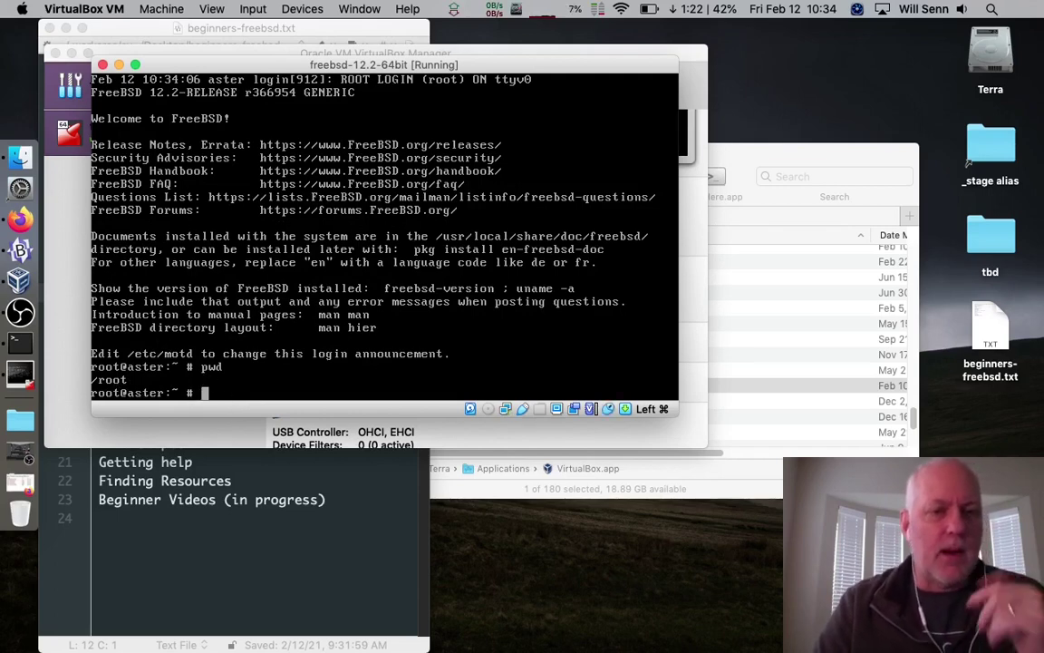
pyautogui.write('exit')
pyautogui.press('Return')
pyautogui.write('wsenn')
pyautogui.press('Return')
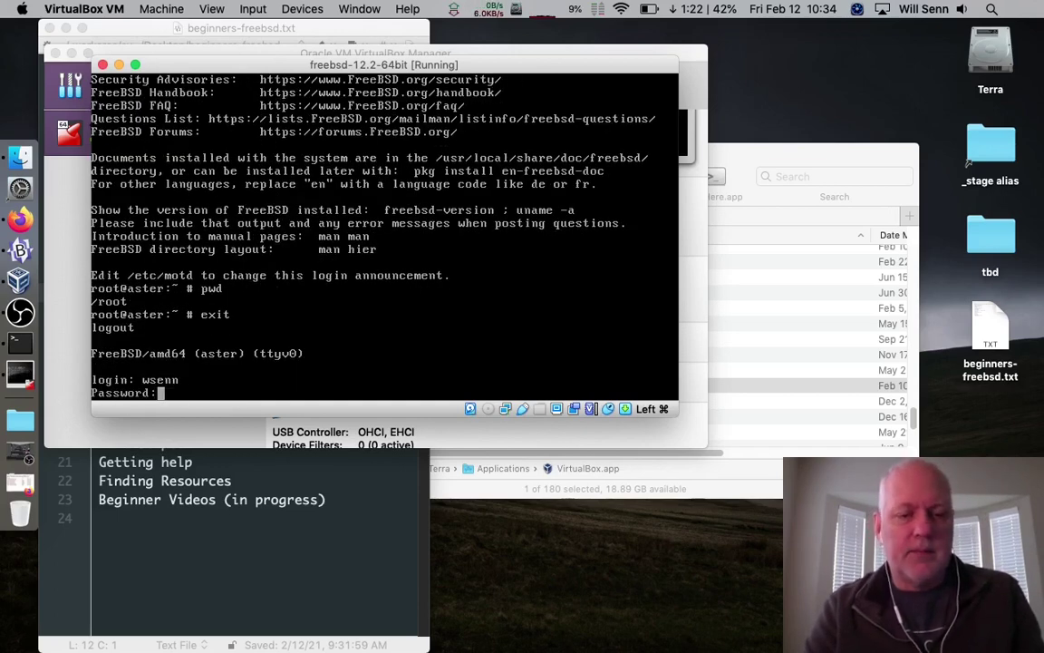
# Finish logging in as the regular user and print the working directory with pwd
pyautogui.press('Return')
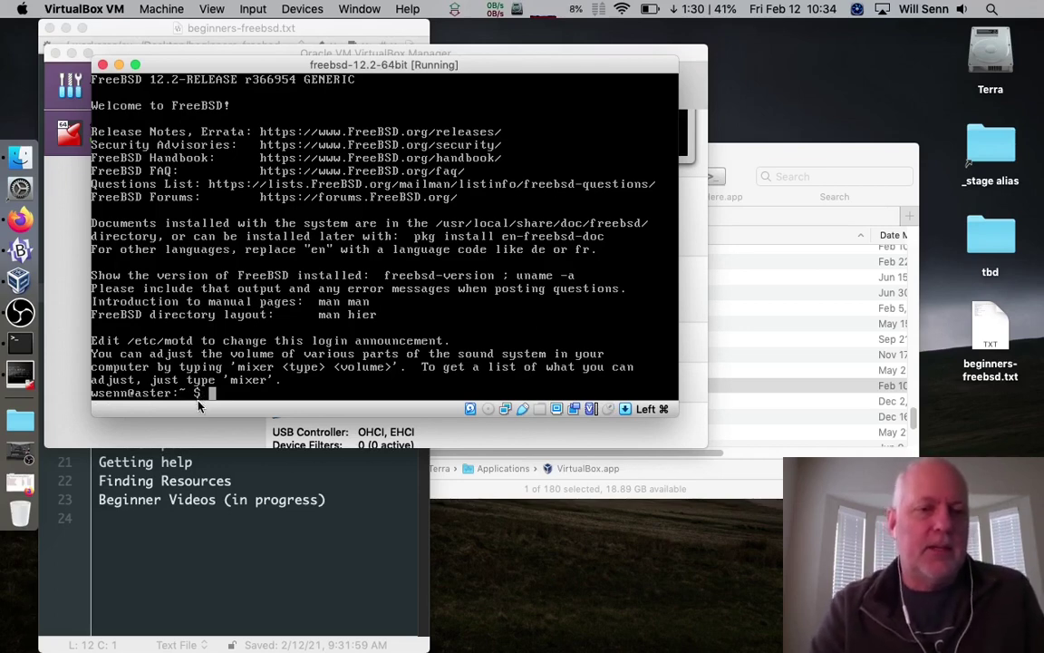
pyautogui.write('pwd')
pyautogui.press('Return')
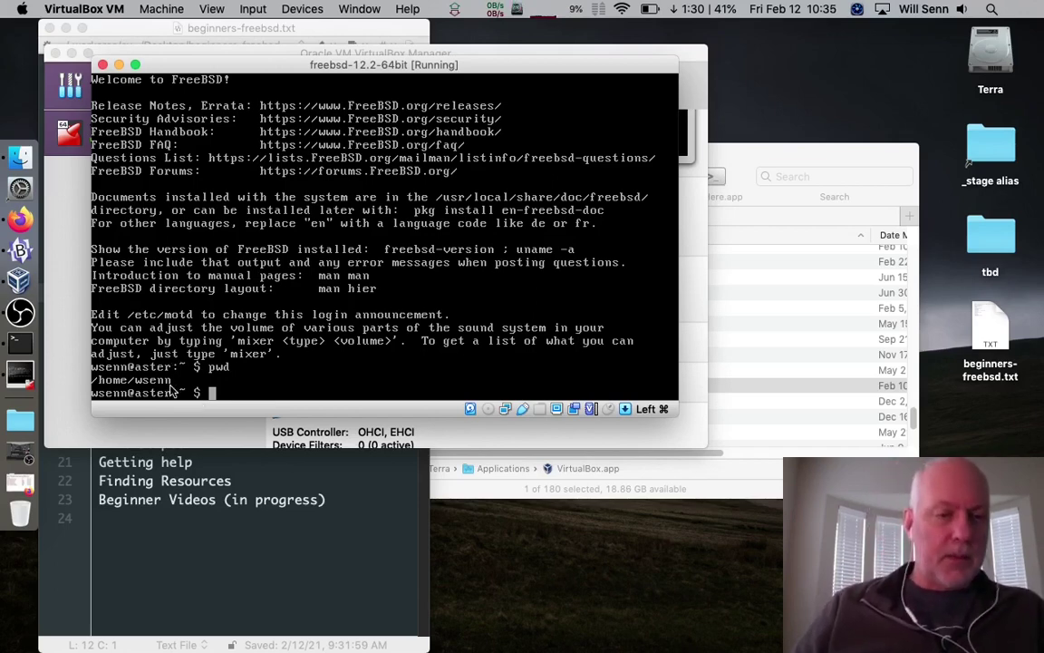
# List the home directory with ls ~ and ls -a ~, then log out with exit
pyautogui.write('ls ~')
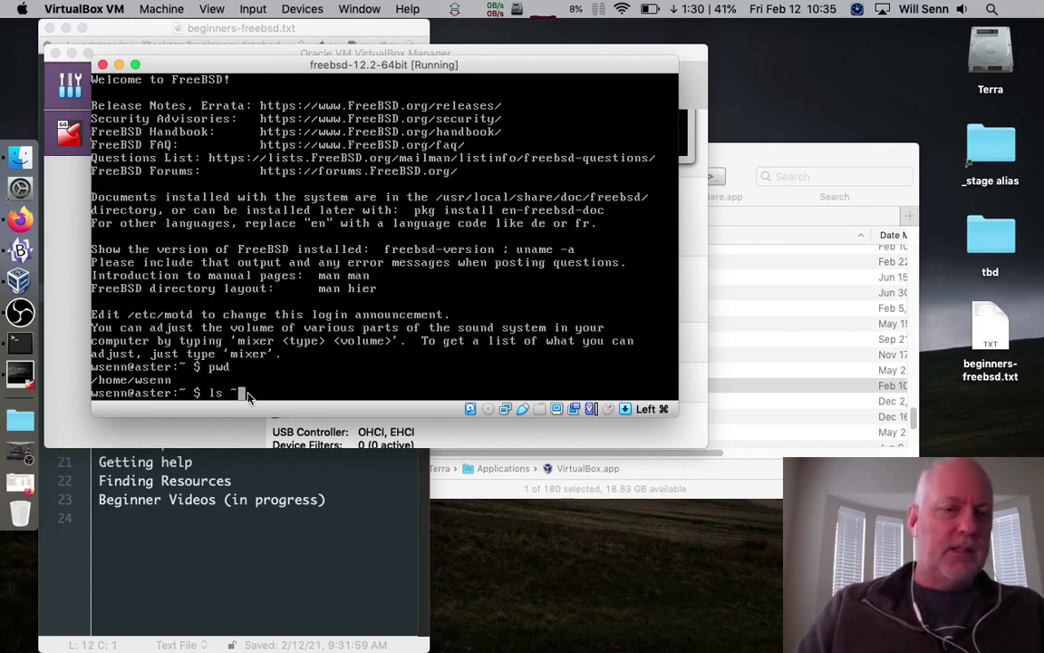
pyautogui.press('Return')
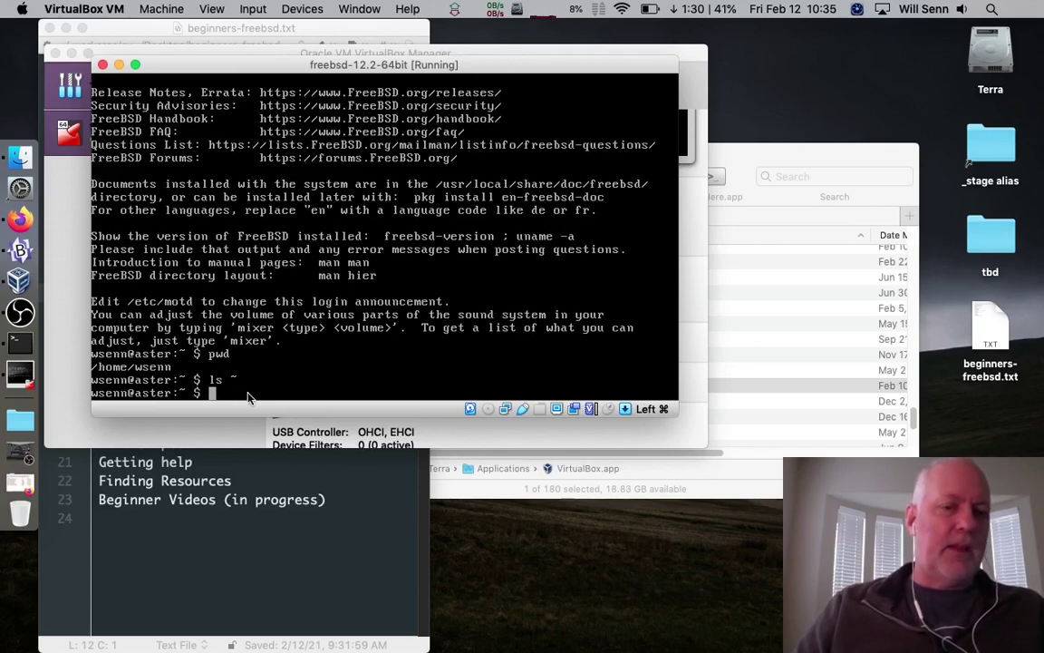
pyautogui.write('ls -')
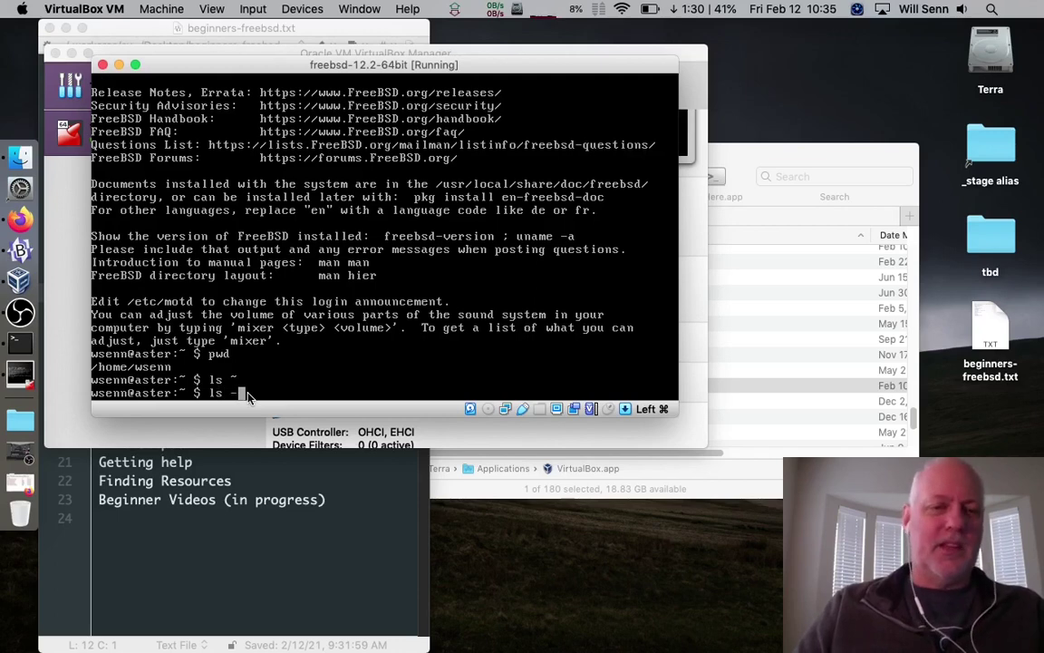
pyautogui.write('a ~')
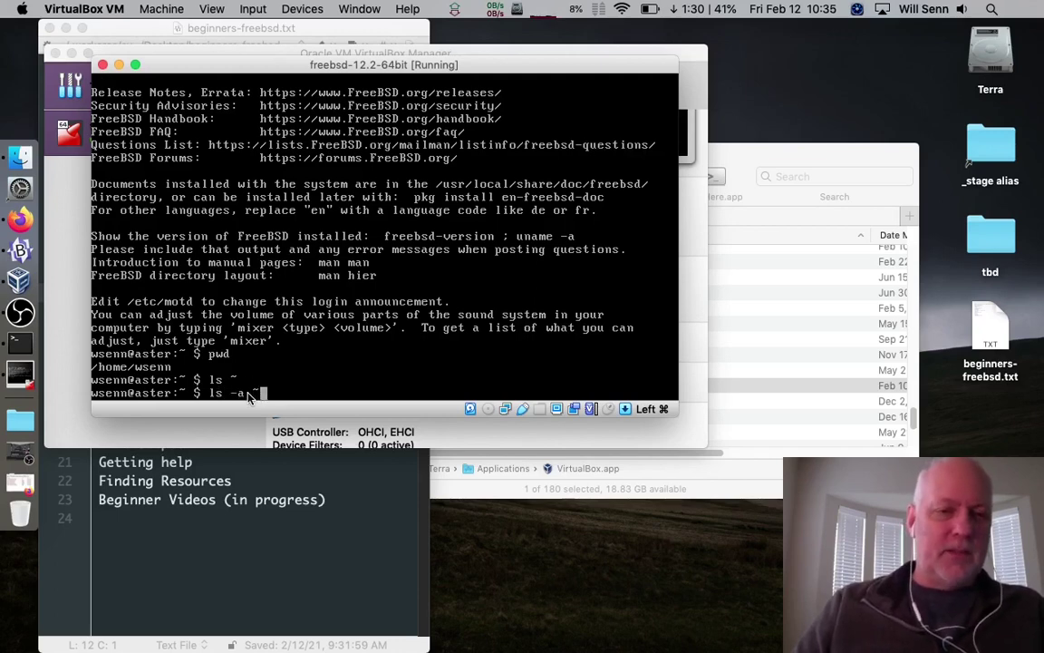
pyautogui.press('Return')
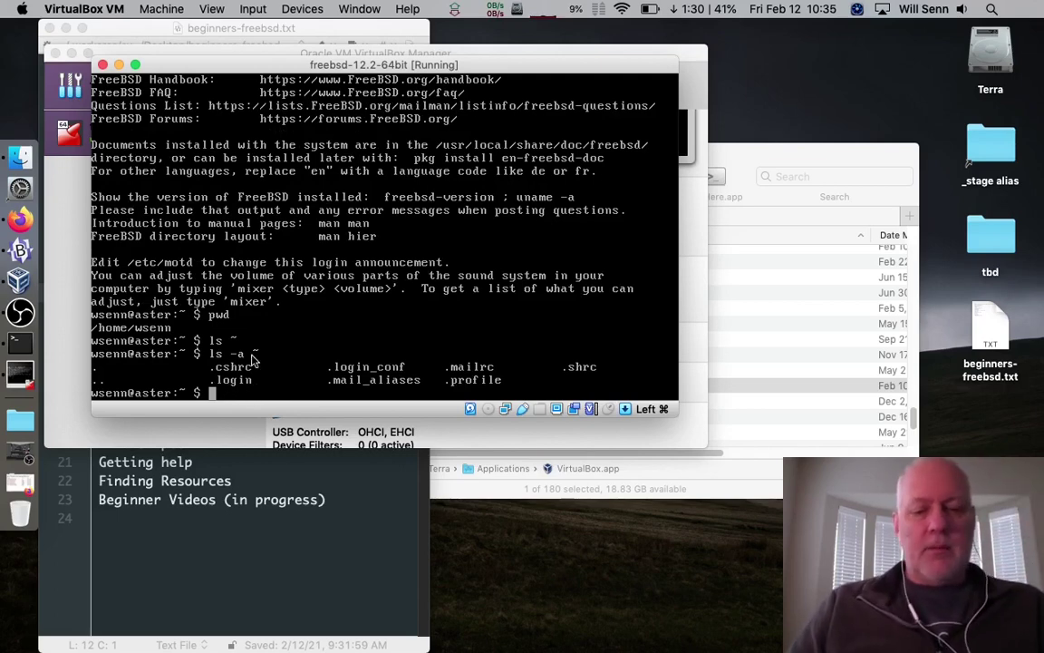
pyautogui.write('exit')
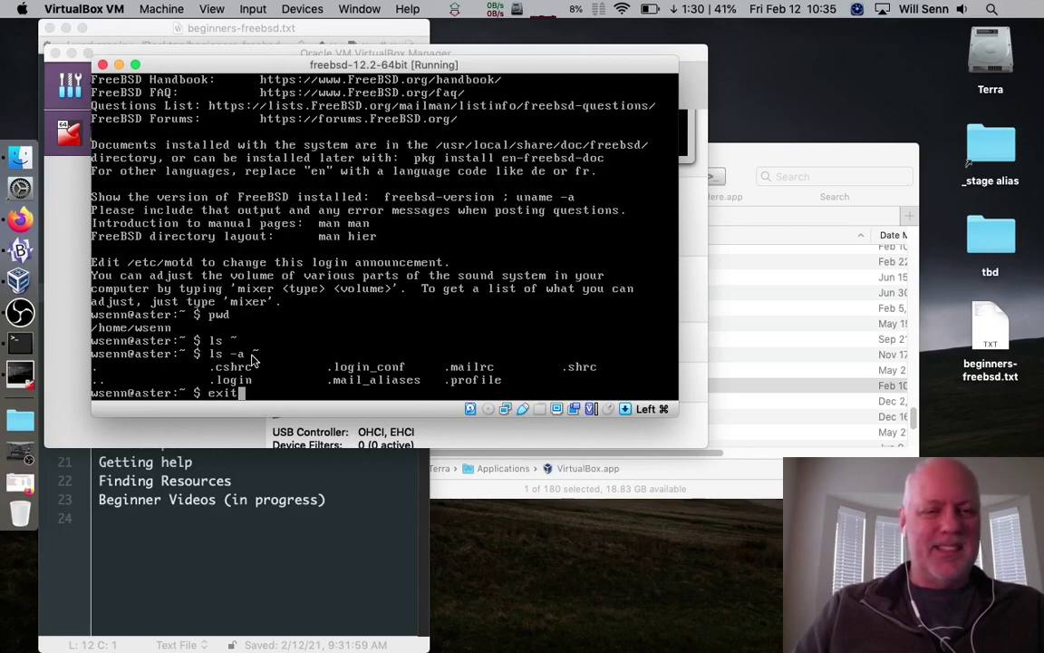
pyautogui.press('Return')
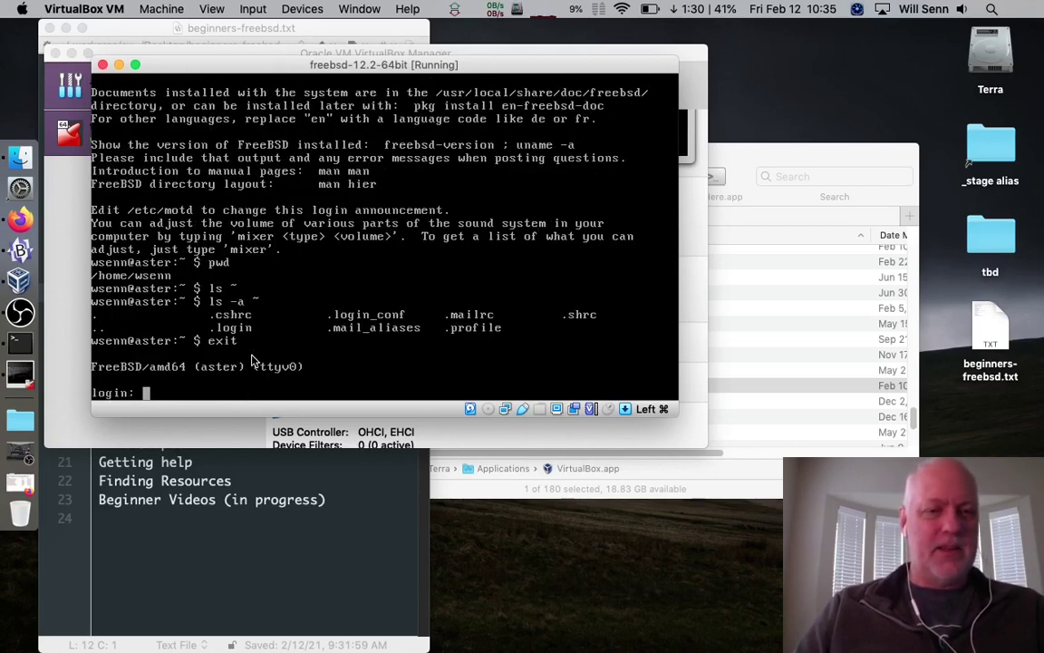
# Log in as root at the FreeBSD console with the root password
pyautogui.write('root')
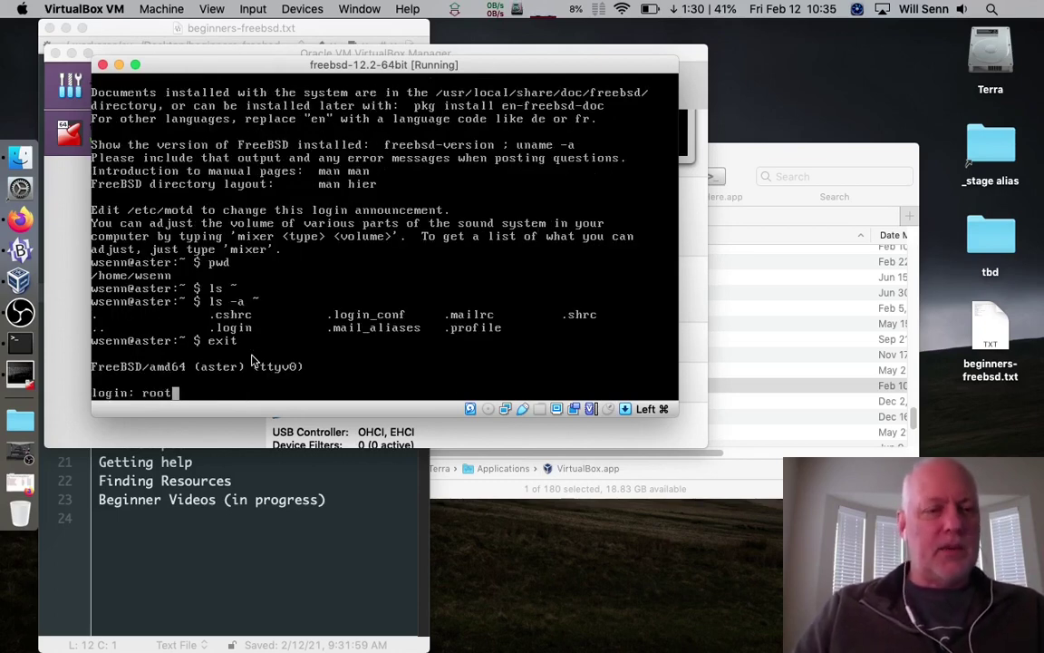
pyautogui.press('Return')
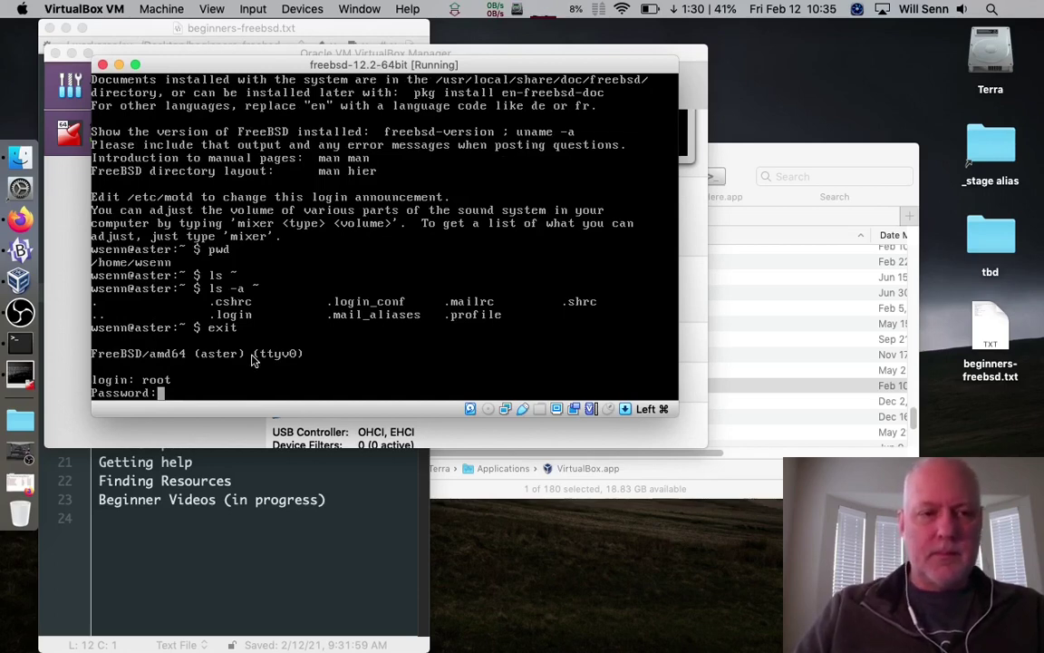
pyautogui.press('Return')
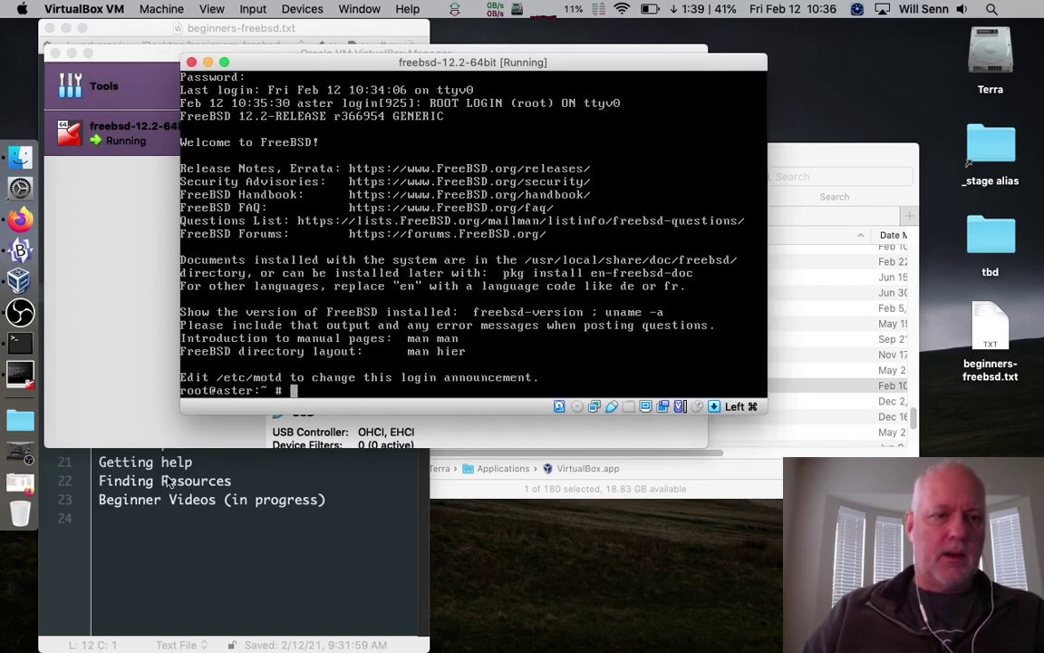
pyautogui.click(147, 453)
# Add 'New wisdom...' as line 25 of beginners-freebsd.txt, then return to the VM console
pyautogui.click(315, 530)
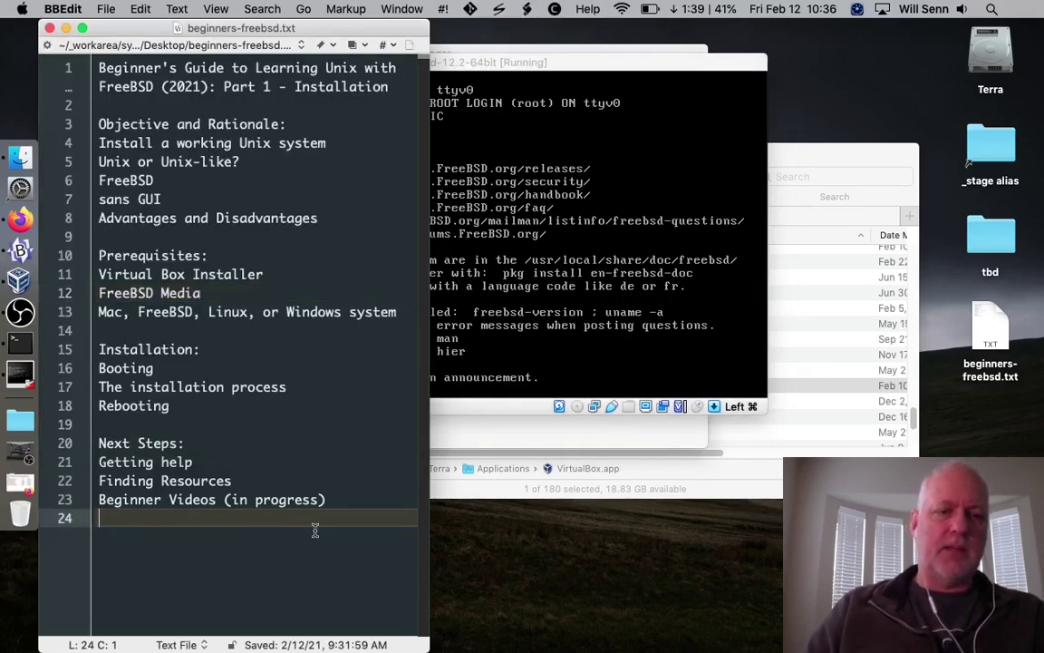
pyautogui.press('Return')
pyautogui.write('New')
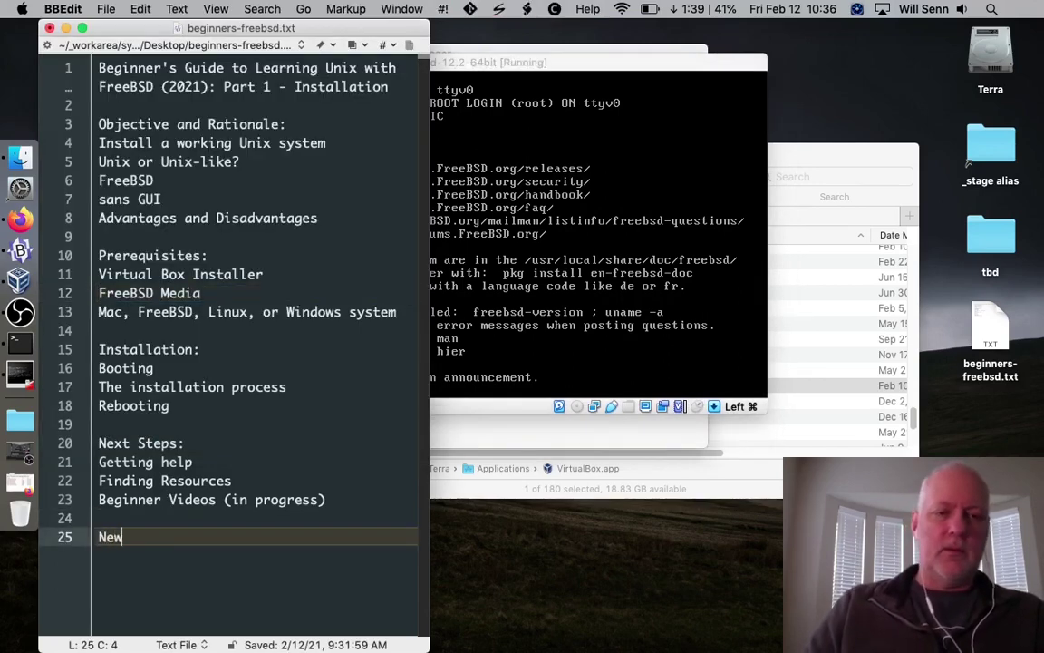
pyautogui.write(' wisdome')
pyautogui.press('BackSpace')
pyautogui.press('BackSpace')
pyautogui.press('BackSpace')
pyautogui.write('d')
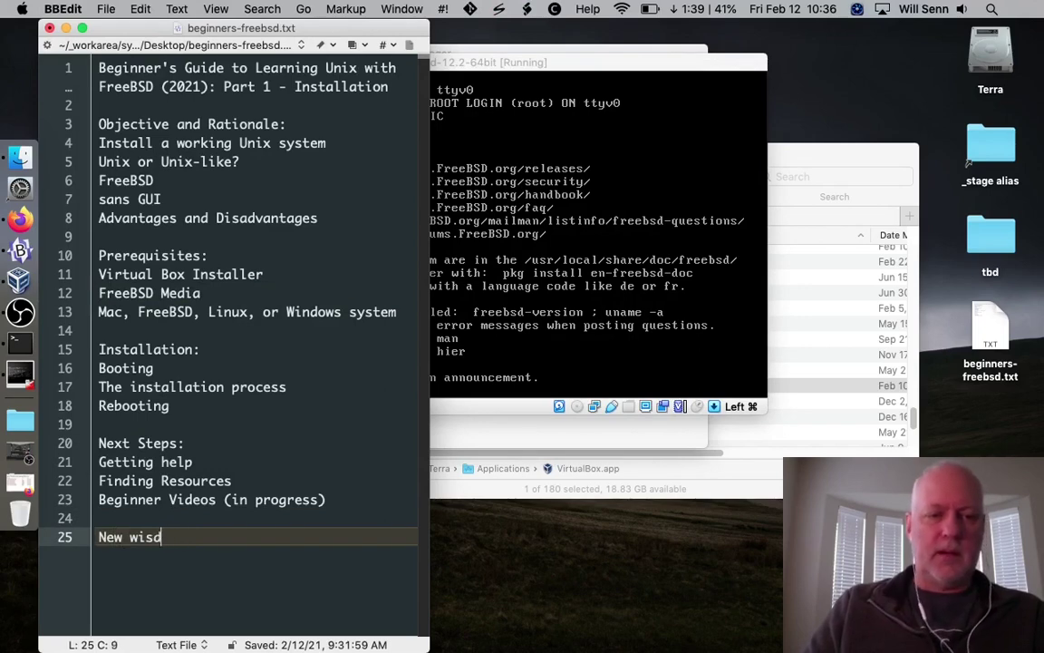
pyautogui.write('om...')
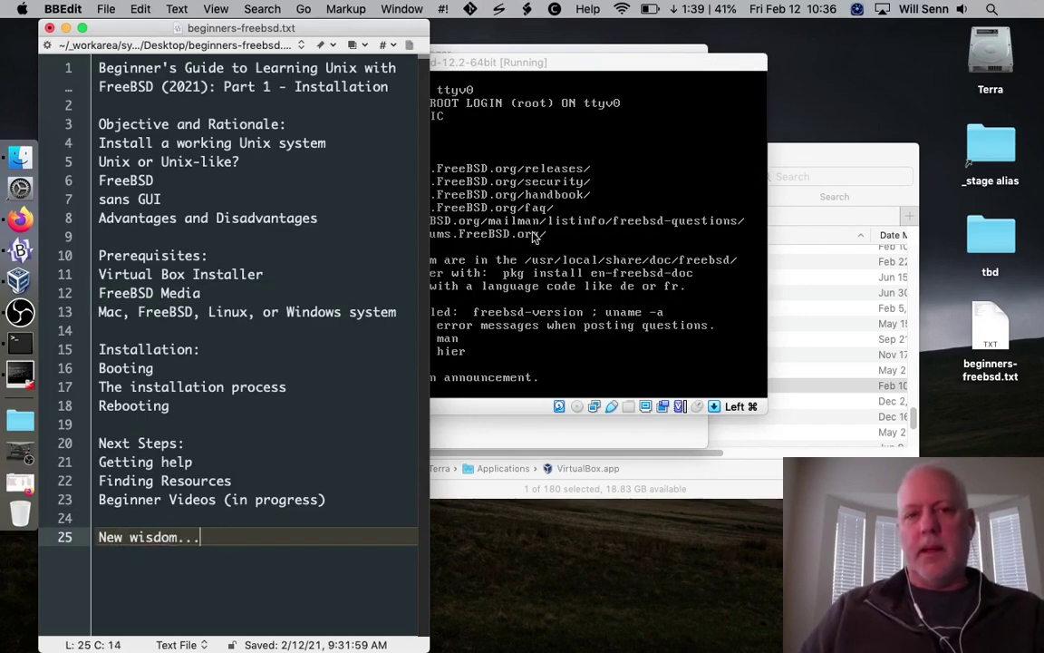
pyautogui.click(589, 159)
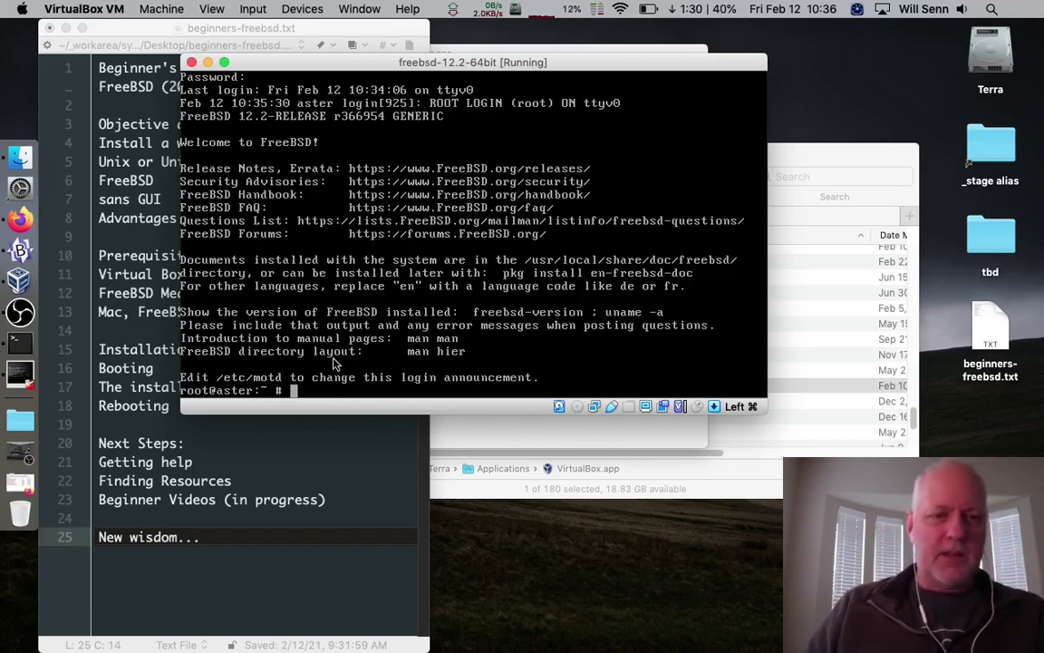
pyautogui.press('super')
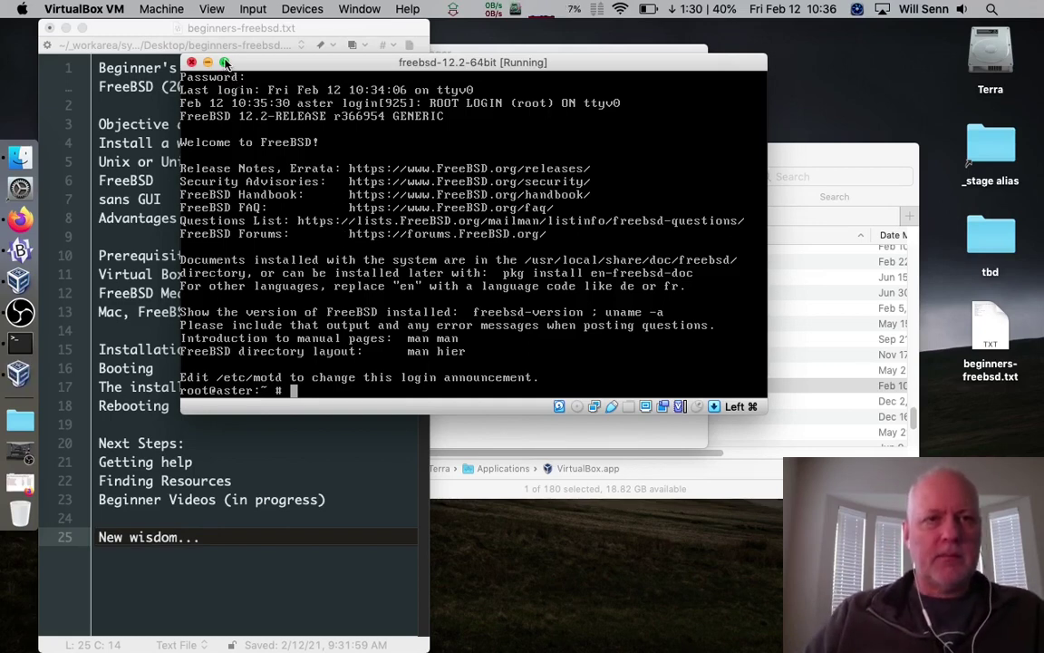
pyautogui.click(226, 63)
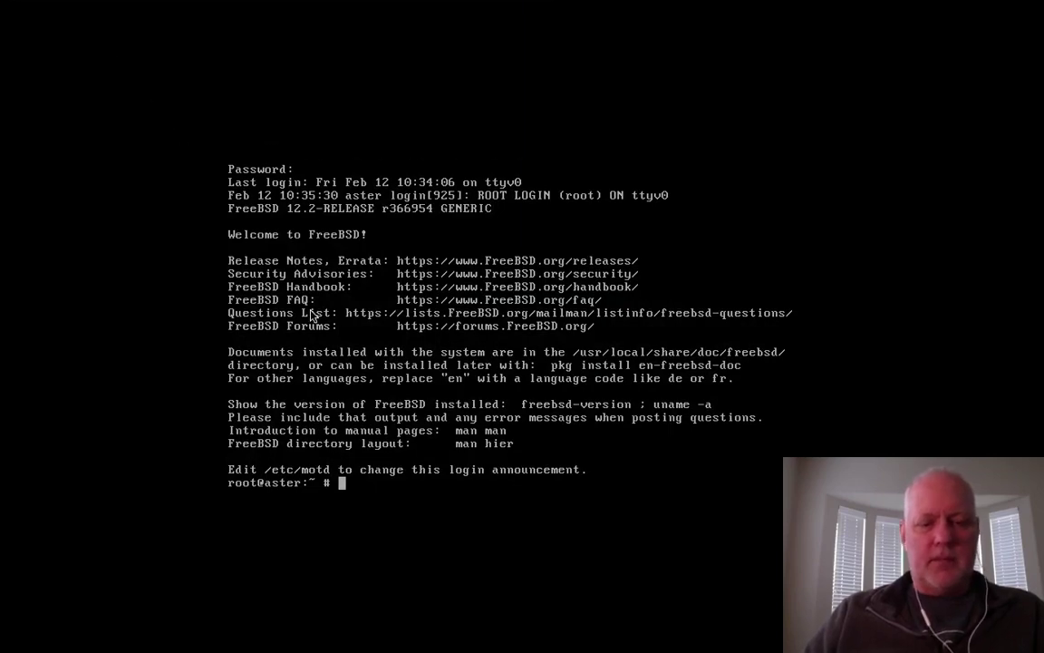
pyautogui.press('super+f')
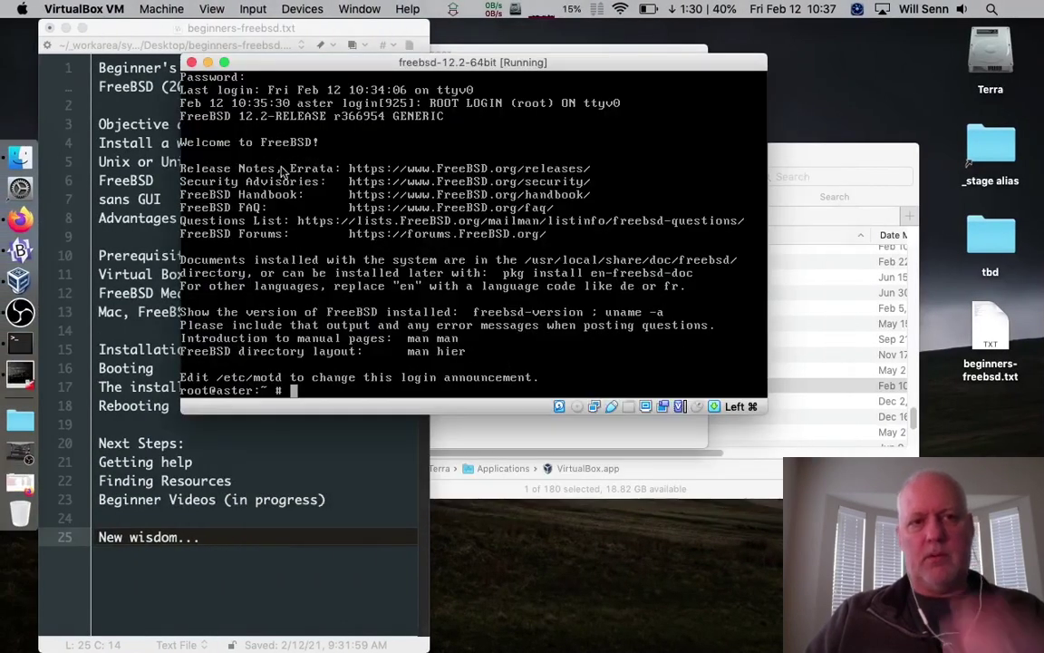
pyautogui.moveTo(277, 71); pyautogui.dragTo(211, 79)
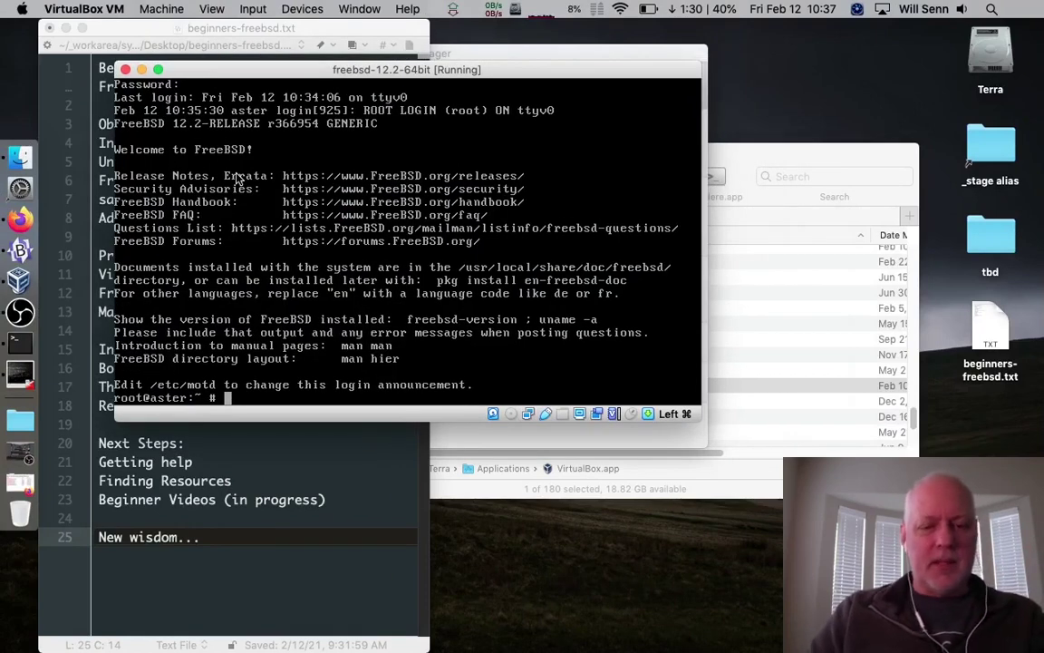
# Display the usage summary of the shutdown command with shutdown --help
pyautogui.write('shut')
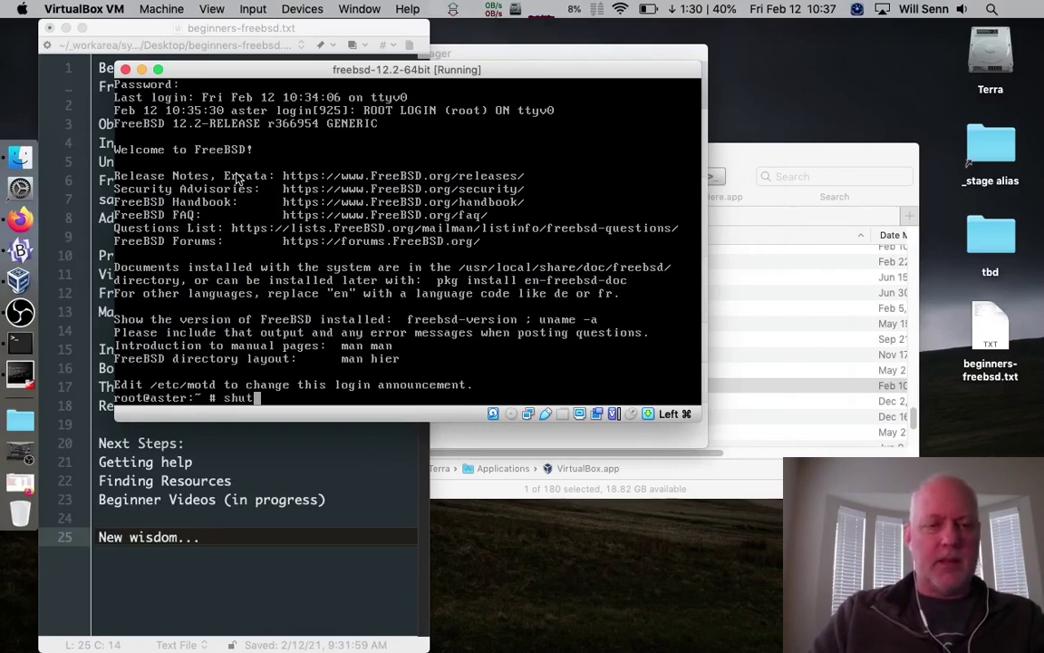
pyautogui.write('down')
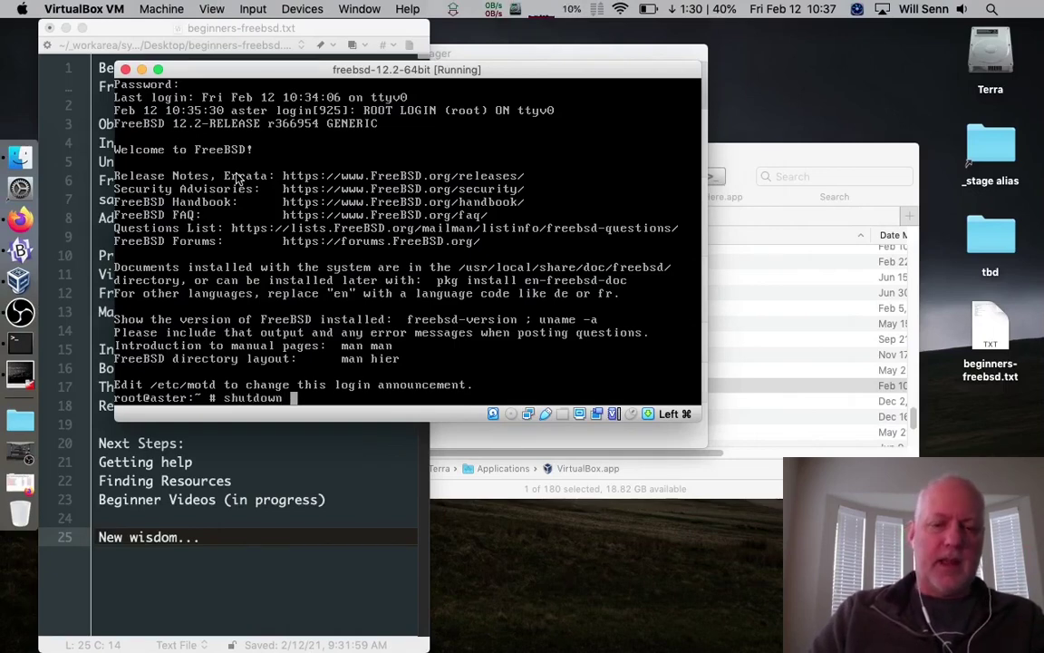
pyautogui.write(' -p')
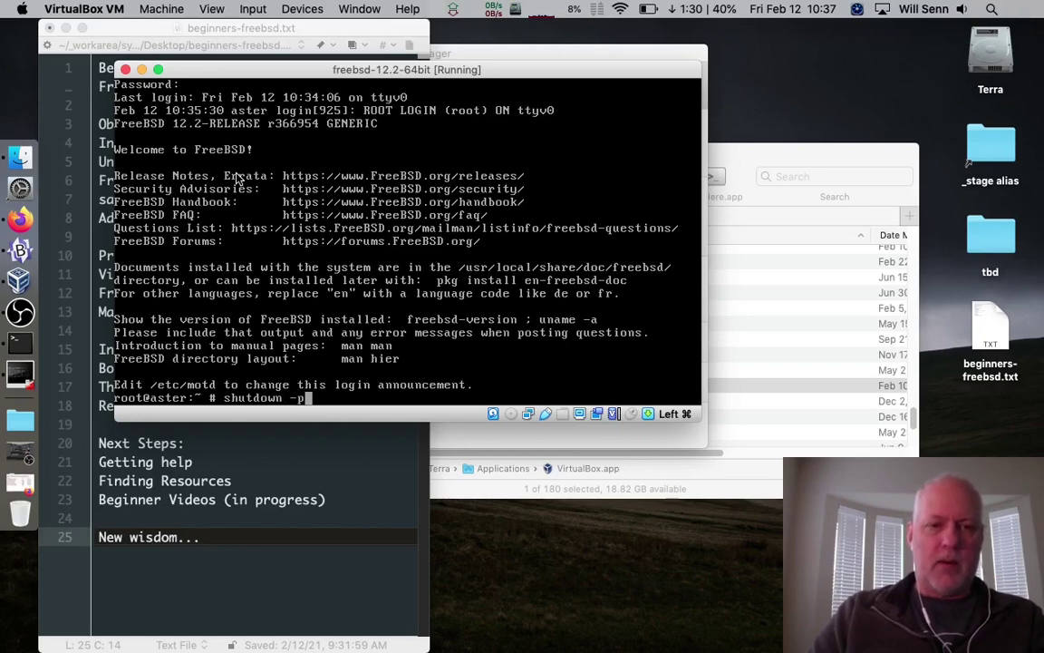
pyautogui.write(' now')
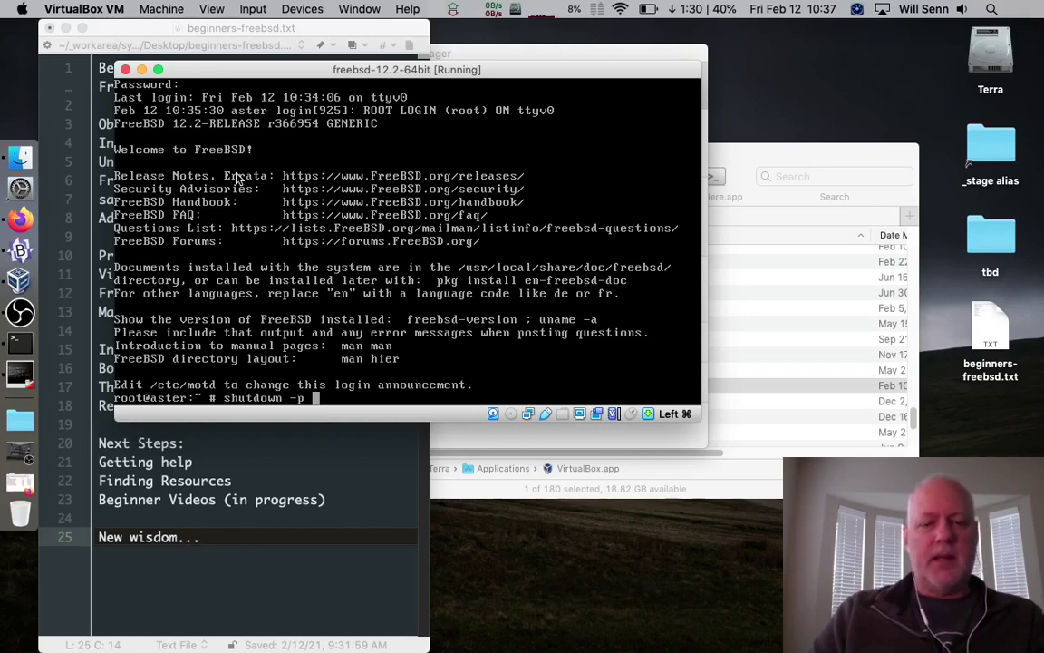
pyautogui.press('BackSpace')
pyautogui.press('BackSpace')
pyautogui.press('BackSpace')
pyautogui.press('BackSpace')
pyautogui.press('BackSpace')
pyautogui.press('BackSpace')
pyautogui.press('BackSpace')
pyautogui.press('BackSpace')
pyautogui.press('BackSpace')
pyautogui.press('BackSpace')
pyautogui.press('BackSpace')
pyautogui.press('BackSpace')
pyautogui.press('BackSpace')
pyautogui.press('BackSpace')
pyautogui.press('BackSpace')
pyautogui.write('shutdown --help')
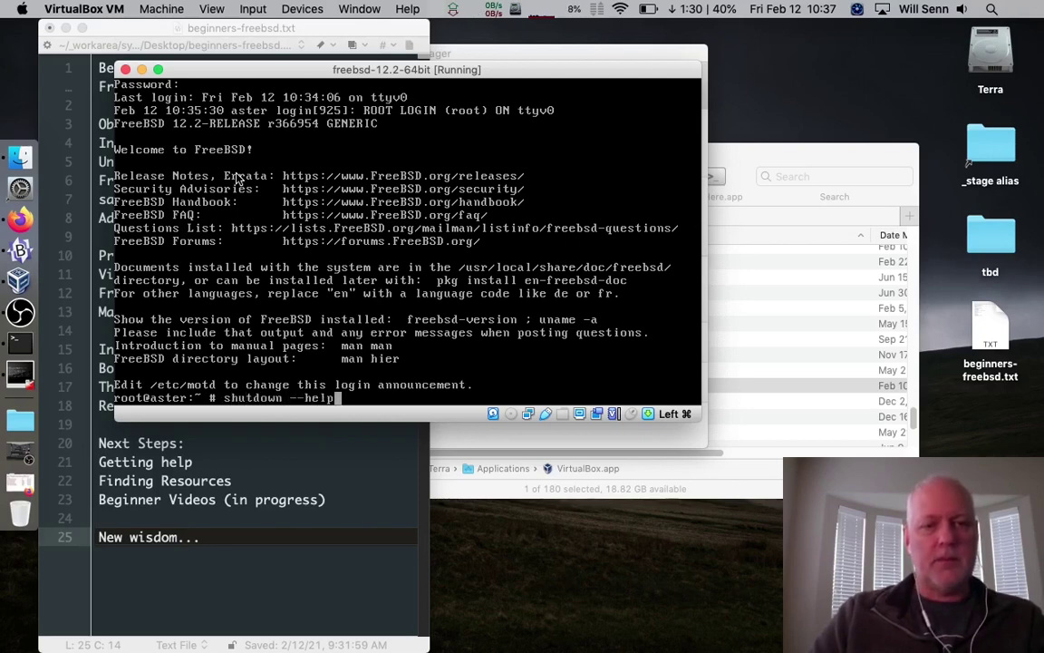
pyautogui.press('Return')
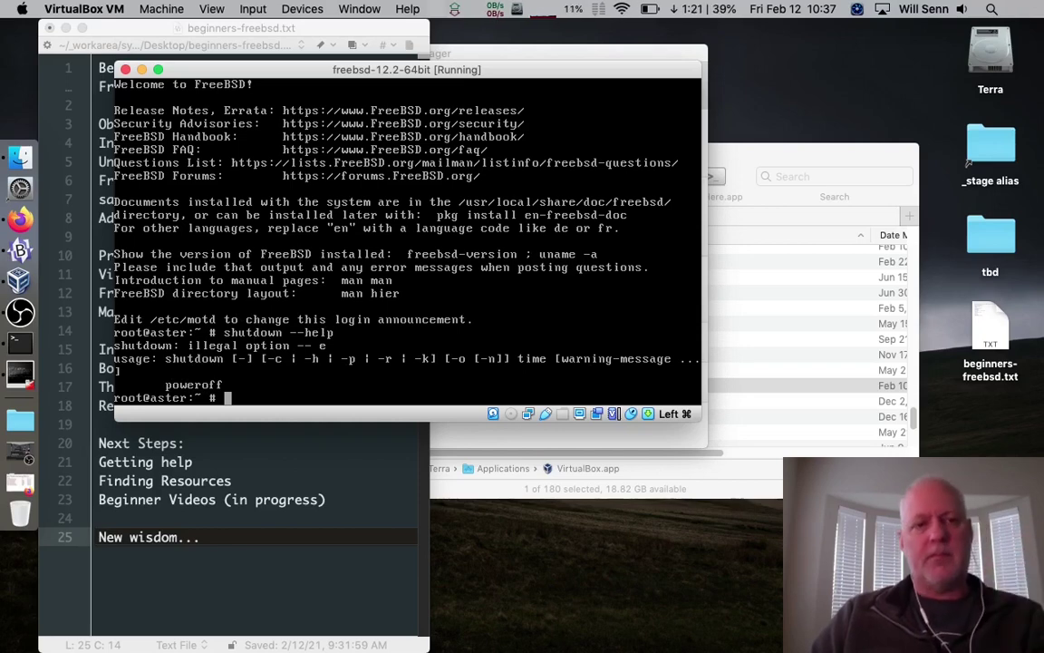
# Read the shutdown manual page through the -p, -r, -k and -o options, then quit it
pyautogui.write('man power')
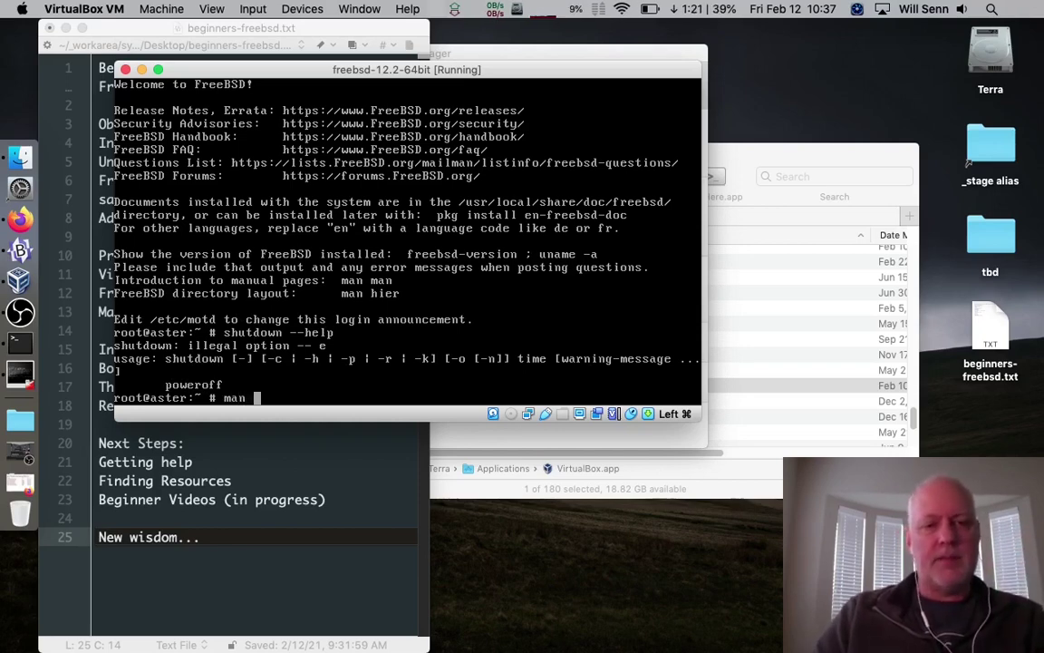
pyautogui.press('BackSpace')
pyautogui.press('BackSpace')
pyautogui.press('BackSpace')
pyautogui.press('BackSpace')
pyautogui.press('BackSpace')
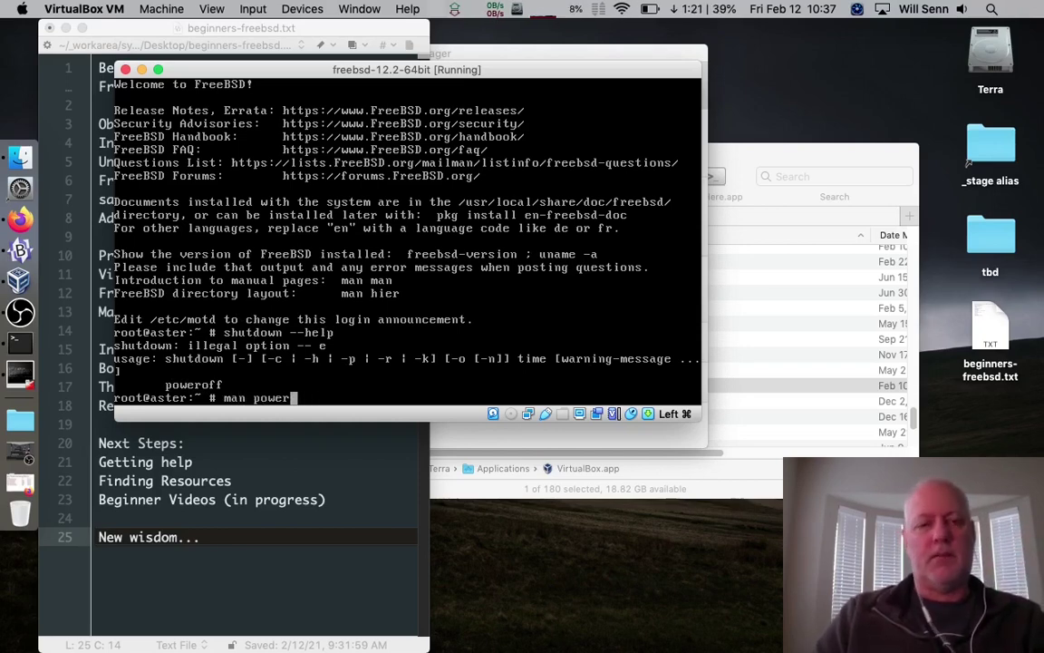
pyautogui.write('shutdown')
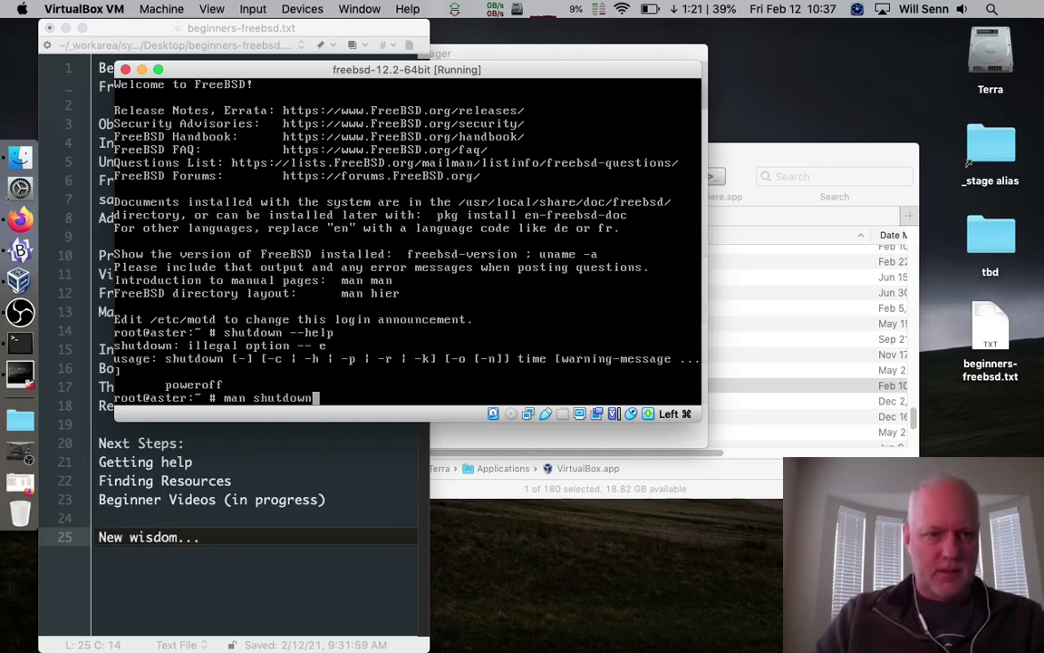
pyautogui.press('Return')
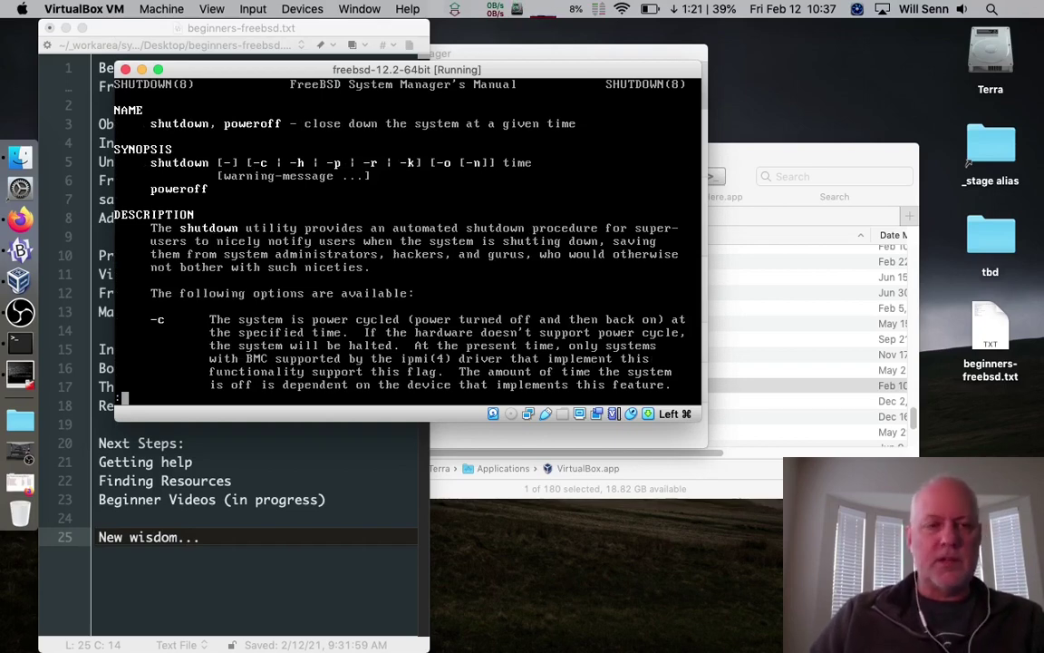
pyautogui.press('Down')
pyautogui.press('Down')
pyautogui.press('Down')
pyautogui.press('Down')
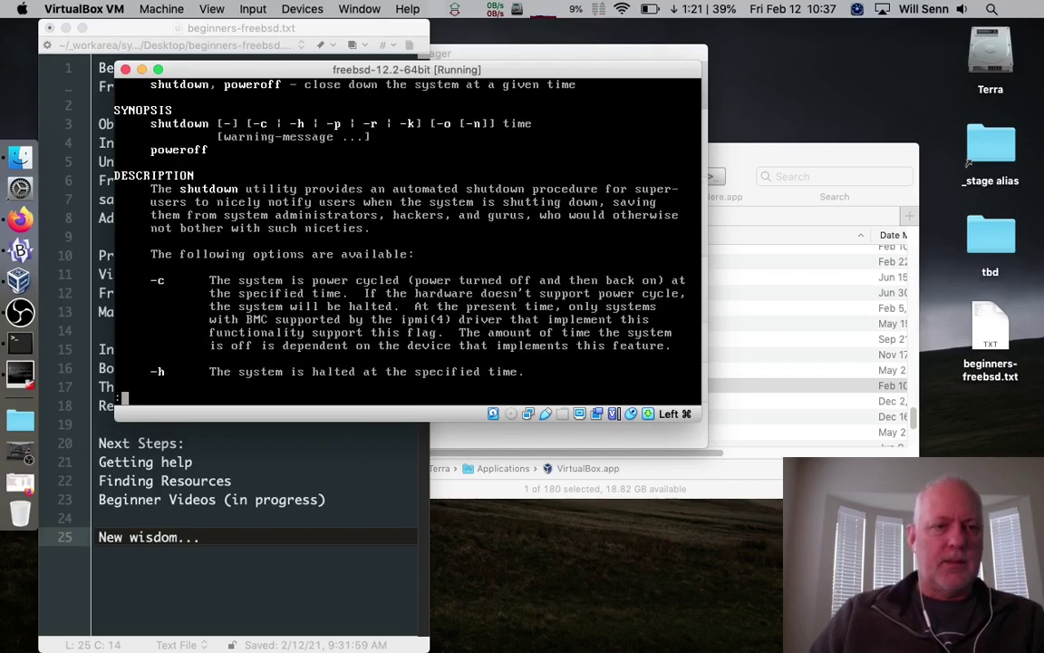
pyautogui.press('Down')
pyautogui.press('Down')
pyautogui.press('Down')
pyautogui.press('Down')
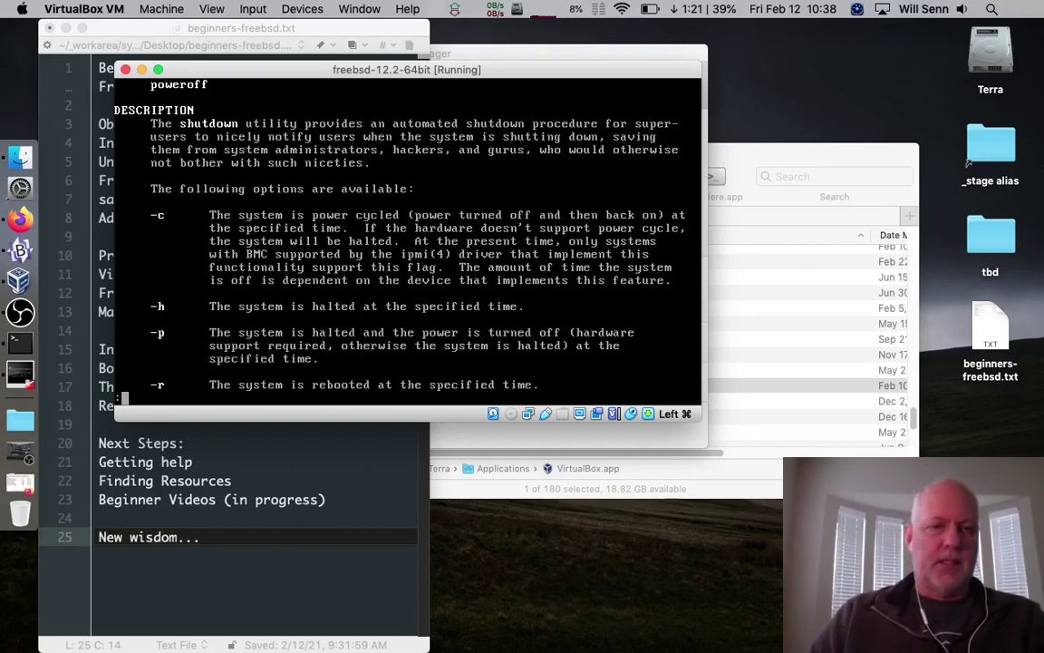
pyautogui.press('Down')
pyautogui.press('Down')
pyautogui.press('Down')
pyautogui.press('Down')
pyautogui.press('Down')
pyautogui.press('Down')
pyautogui.press('Down')
pyautogui.press('Down')
pyautogui.press('Down')
pyautogui.press('Down')
pyautogui.press('Down')
pyautogui.press('Down')
pyautogui.press('Down')
pyautogui.press('Down')
pyautogui.press('Down')
pyautogui.press('Down')
pyautogui.press('Down')
pyautogui.press('Down')
pyautogui.press('Down')
pyautogui.press('Down')
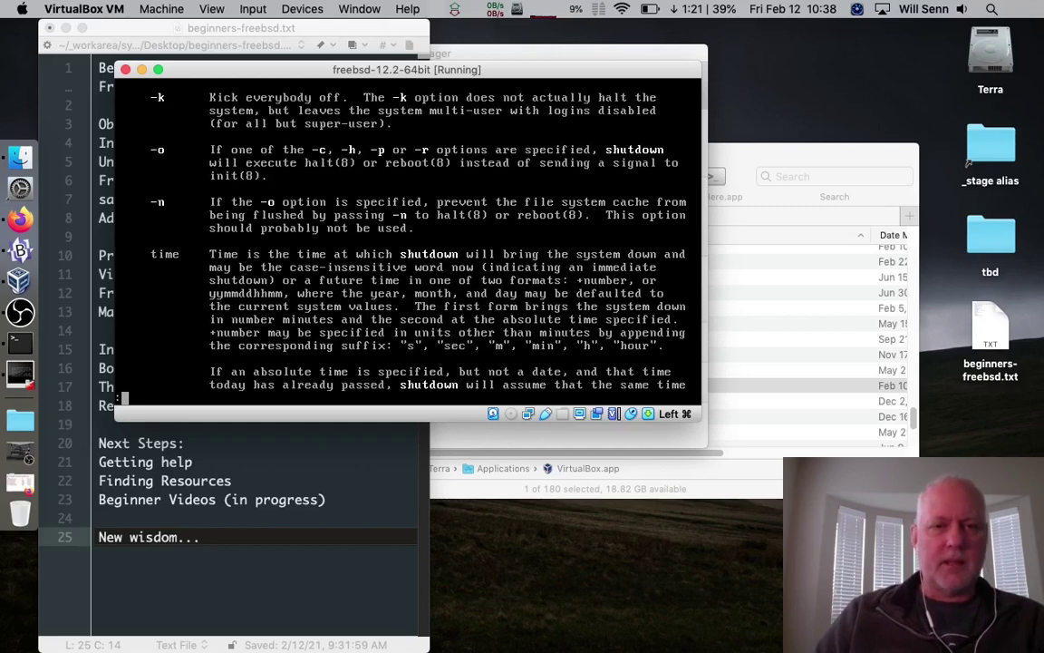
pyautogui.press('Down')
pyautogui.press('Down')
pyautogui.press('Down')
pyautogui.press('Down')
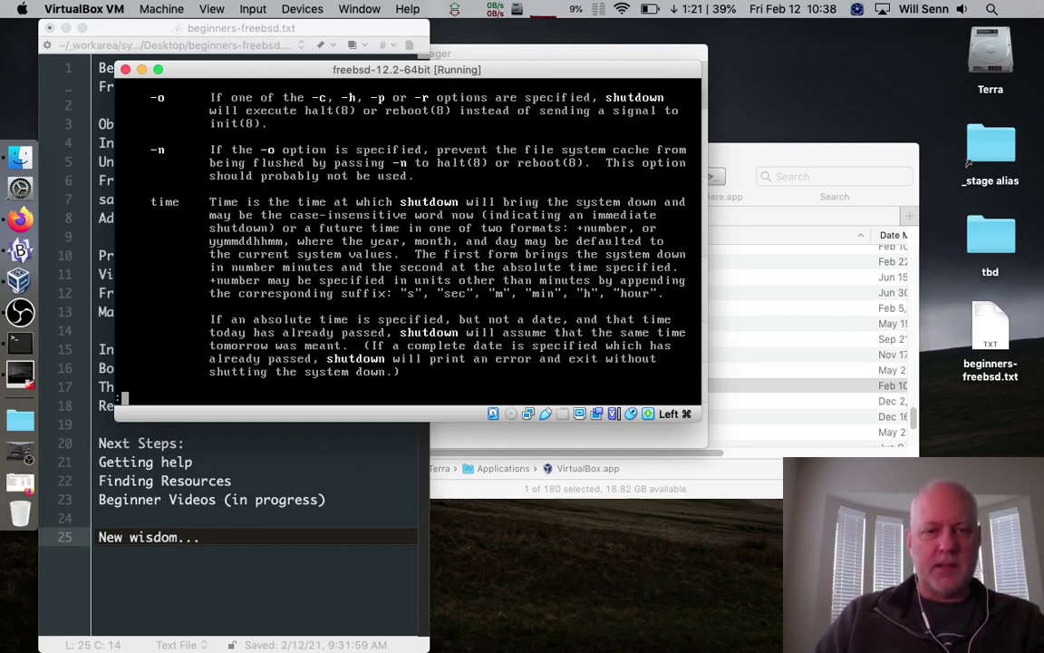
pyautogui.press('Down')
pyautogui.press('Down')
pyautogui.press('Down')
pyautogui.press('Down')
pyautogui.press('Down')
pyautogui.press('Down')
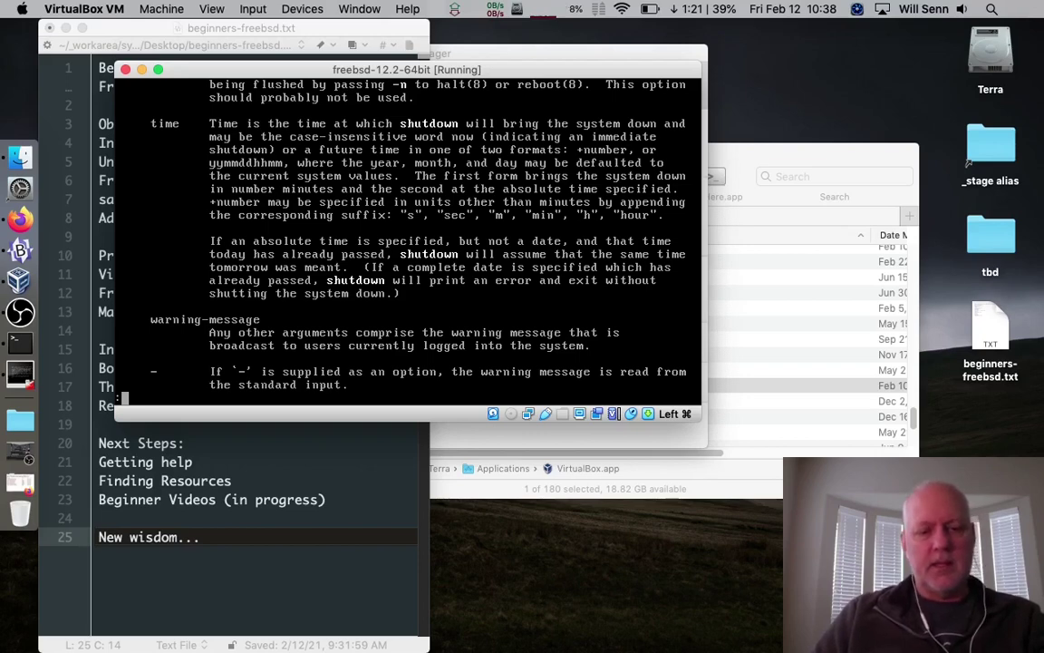
pyautogui.press('q')
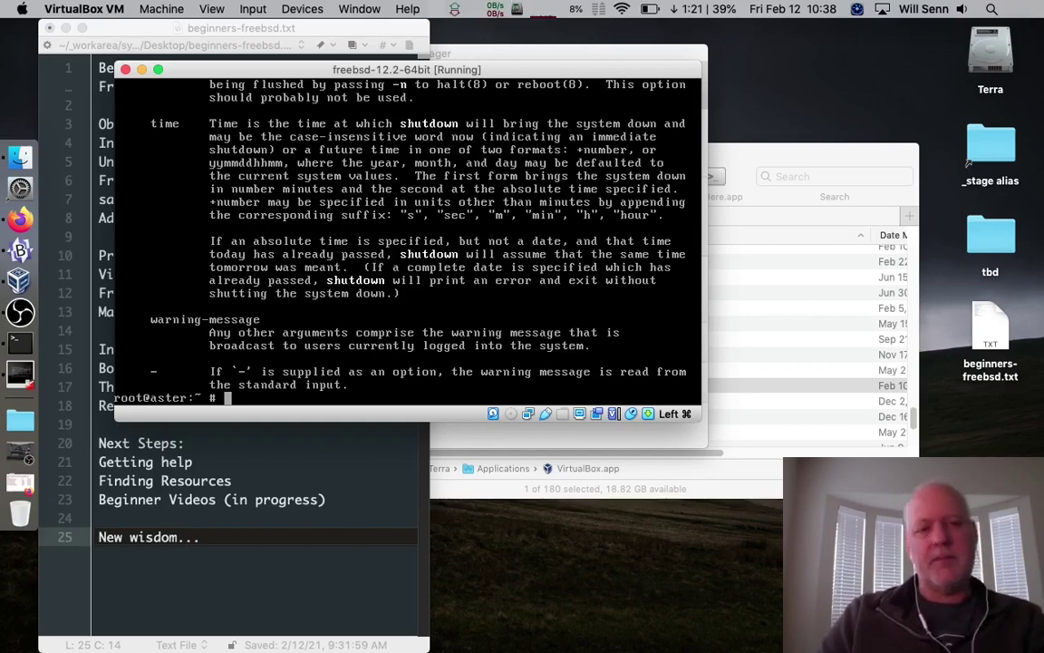
# Power off the FreeBSD guest immediately with shutdown -p now
pyautogui.write('shutdown')
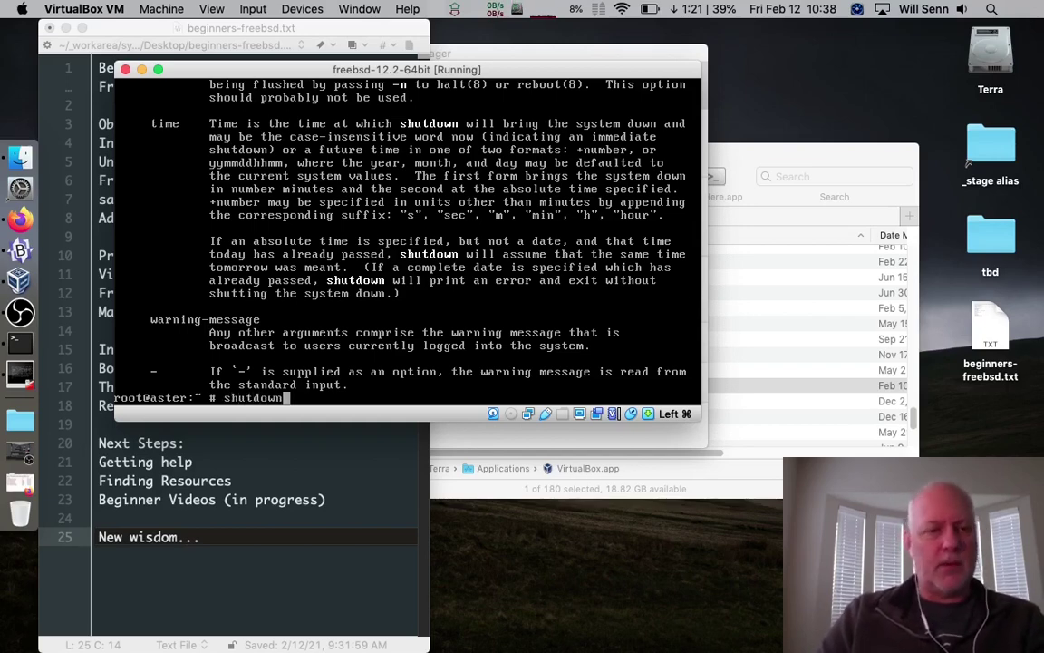
pyautogui.write(' -p now')
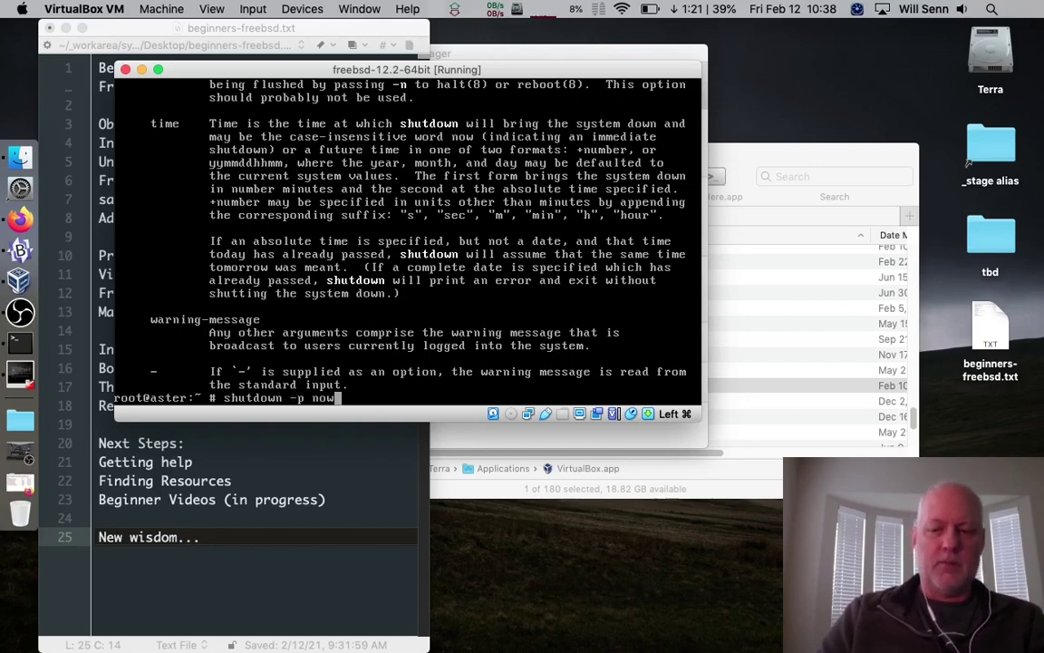
pyautogui.press('Return')
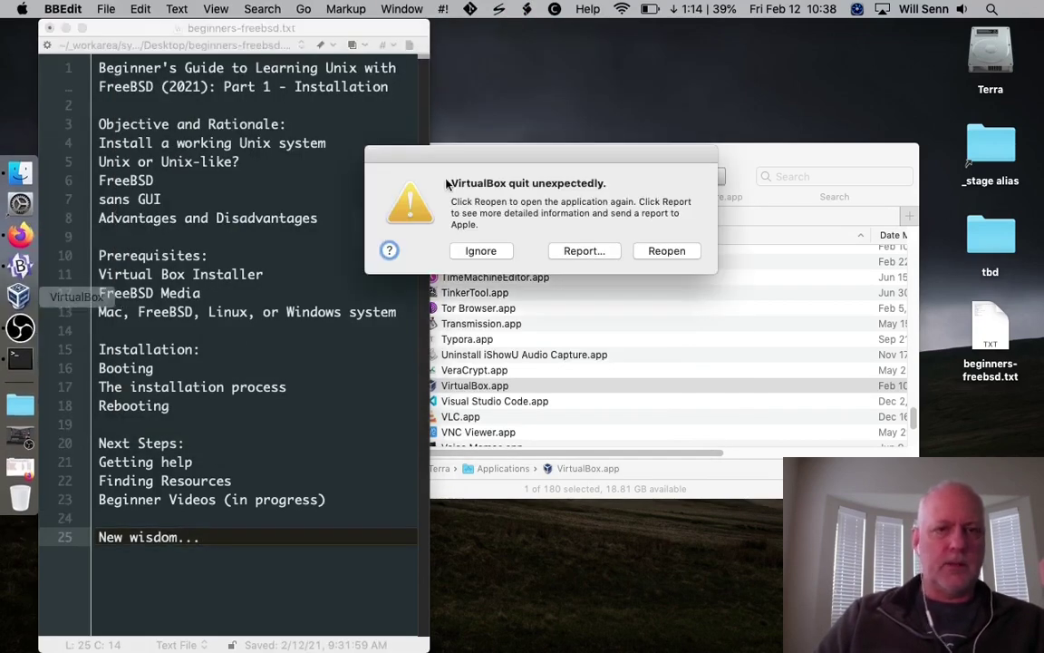
# Dismiss the crash notice, relaunch VirtualBox and check freebsd-12.2-64bit shows Powered Off
pyautogui.click(479, 250)
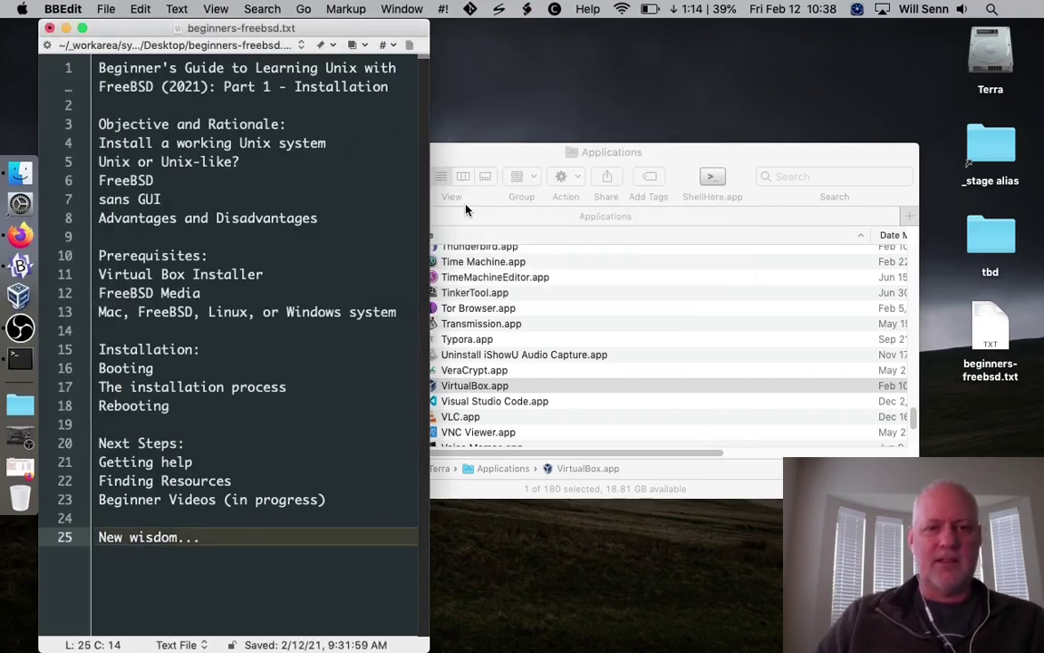
pyautogui.click(20, 296)
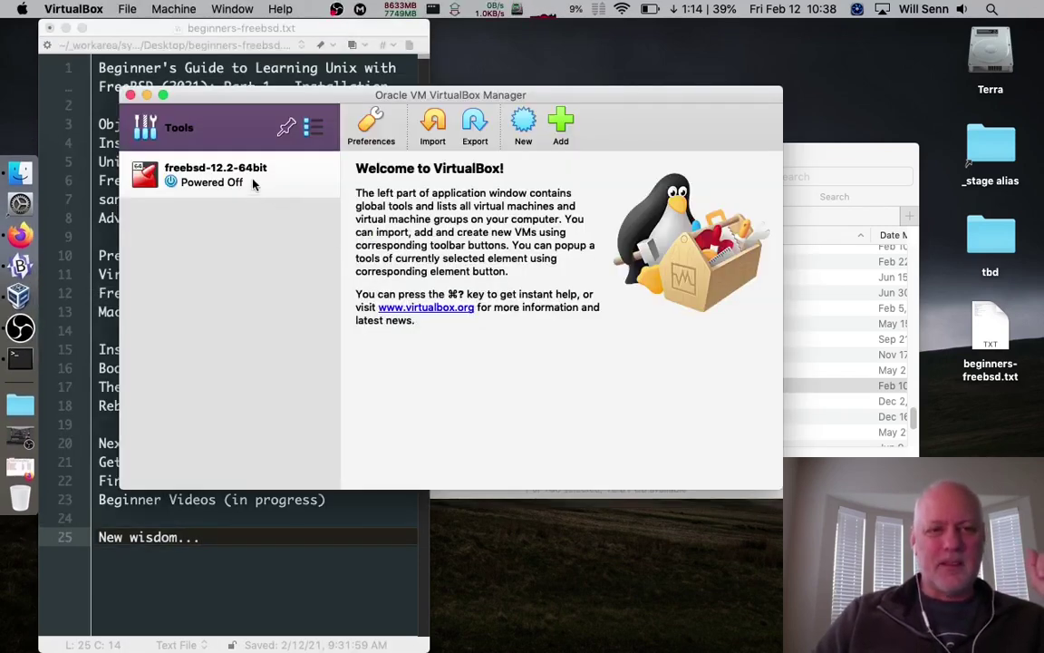
pyautogui.click(201, 192)
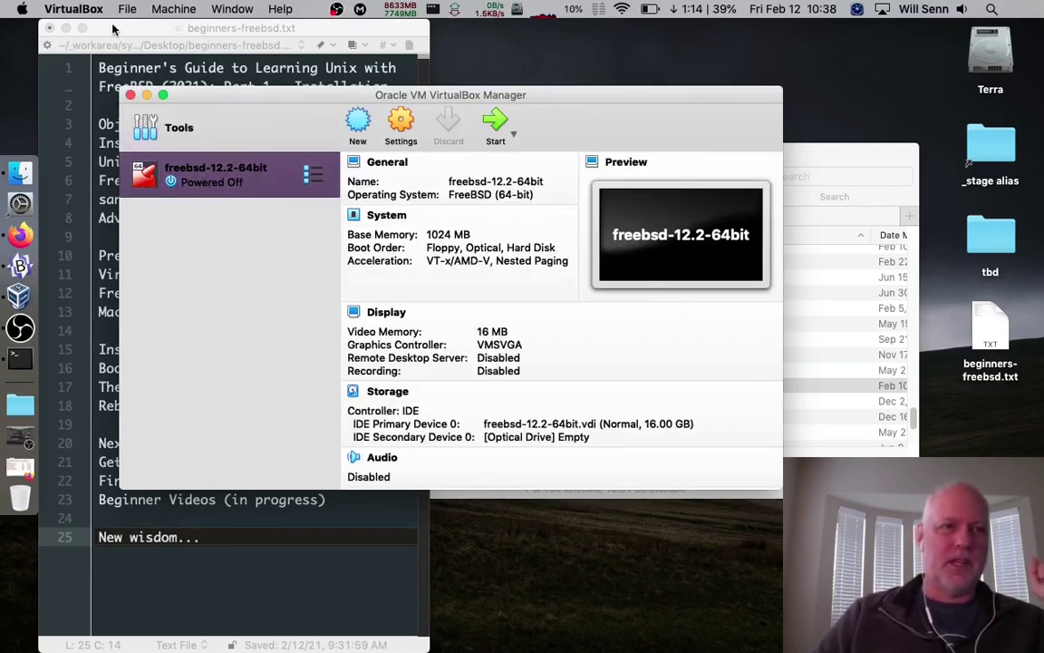
# Open and dismiss the VirtualBox application menu, then reposition the Manager window
pyautogui.click(84, 8)
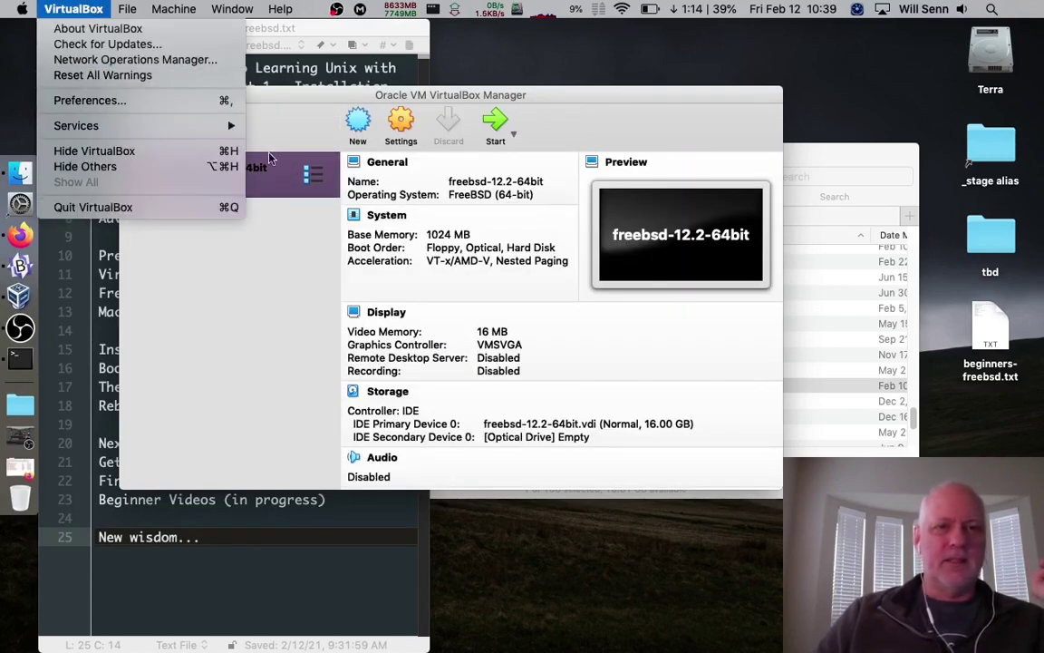
pyautogui.click(613, 89)
pyautogui.moveTo(613, 90); pyautogui.dragTo(559, 83)
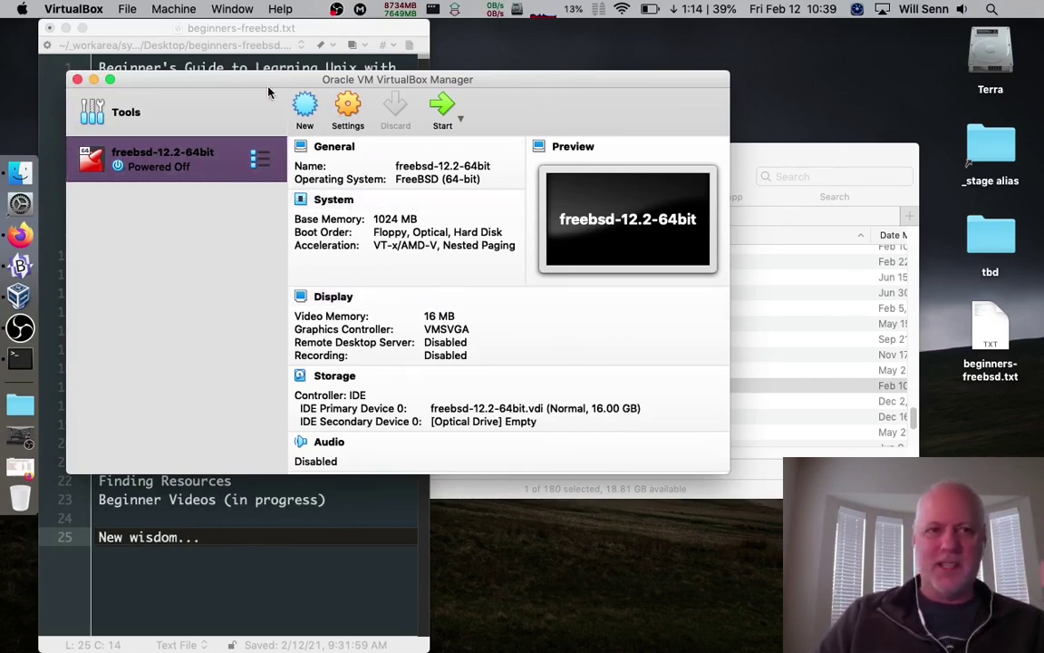
pyautogui.moveTo(254, 85); pyautogui.dragTo(242, 125)
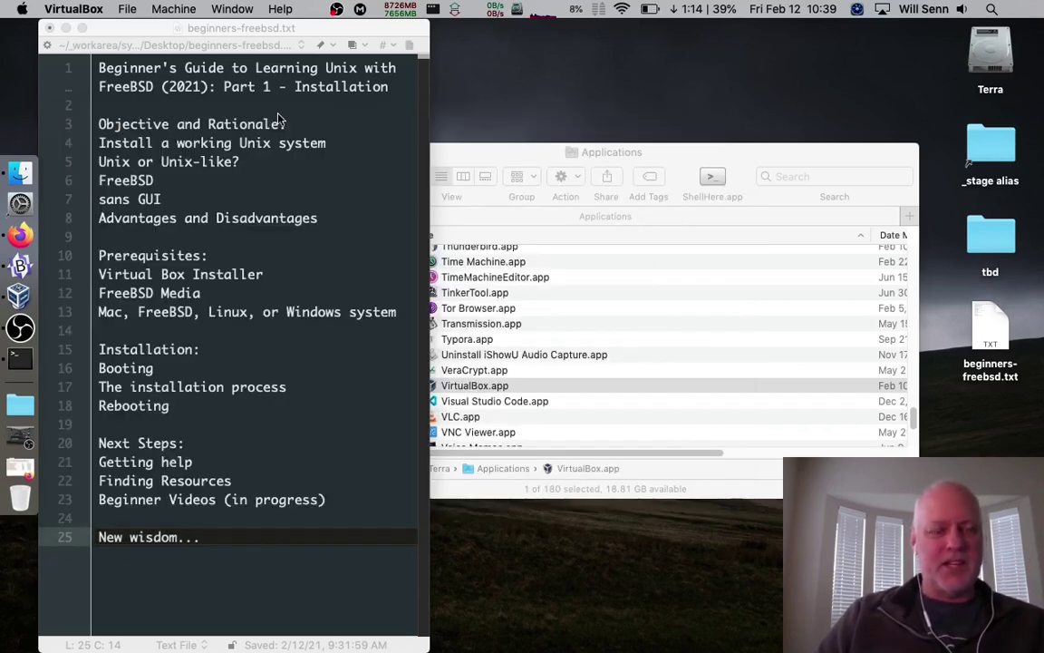
# Hide the Applications folder, review the Getting help and Beginner Videos notes, and restore Firefox
pyautogui.click(433, 160)
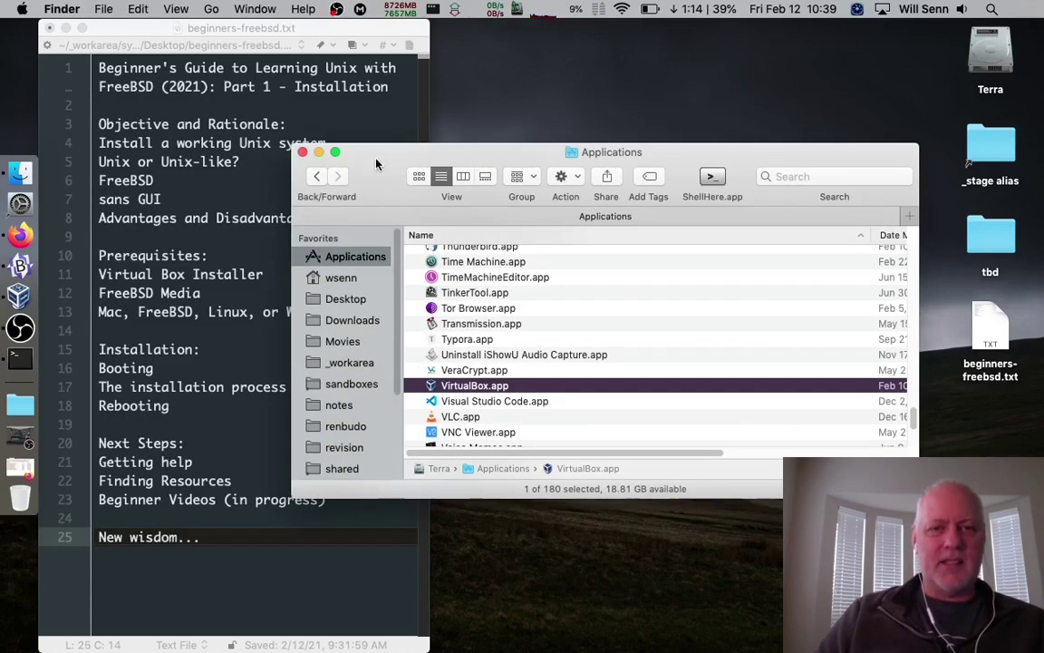
pyautogui.press('super+h')
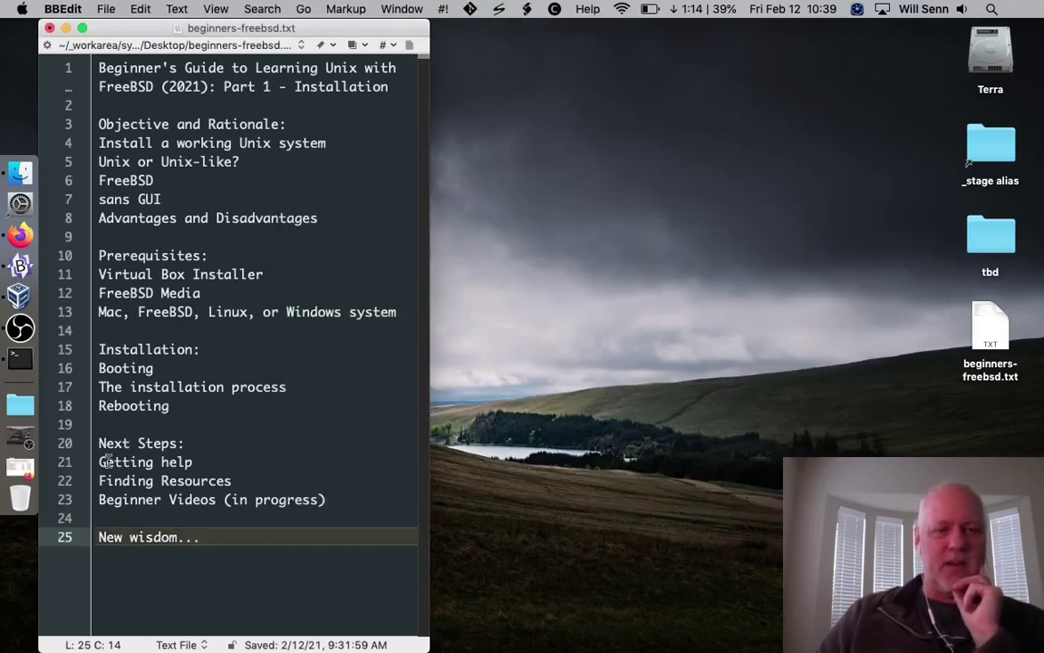
pyautogui.click(101, 481)
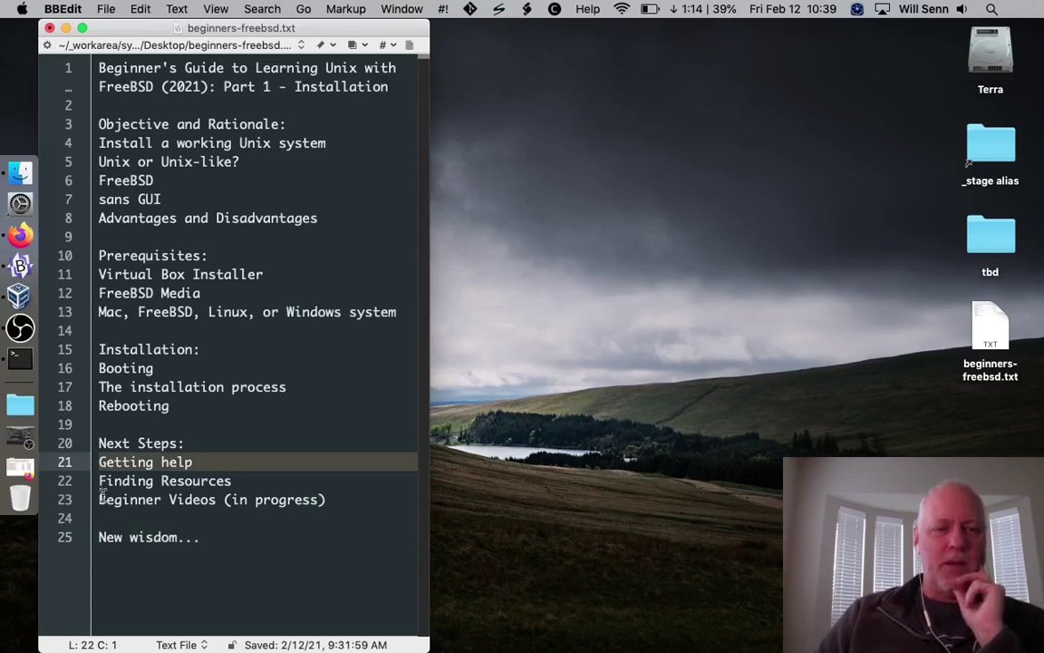
pyautogui.click(101, 497)
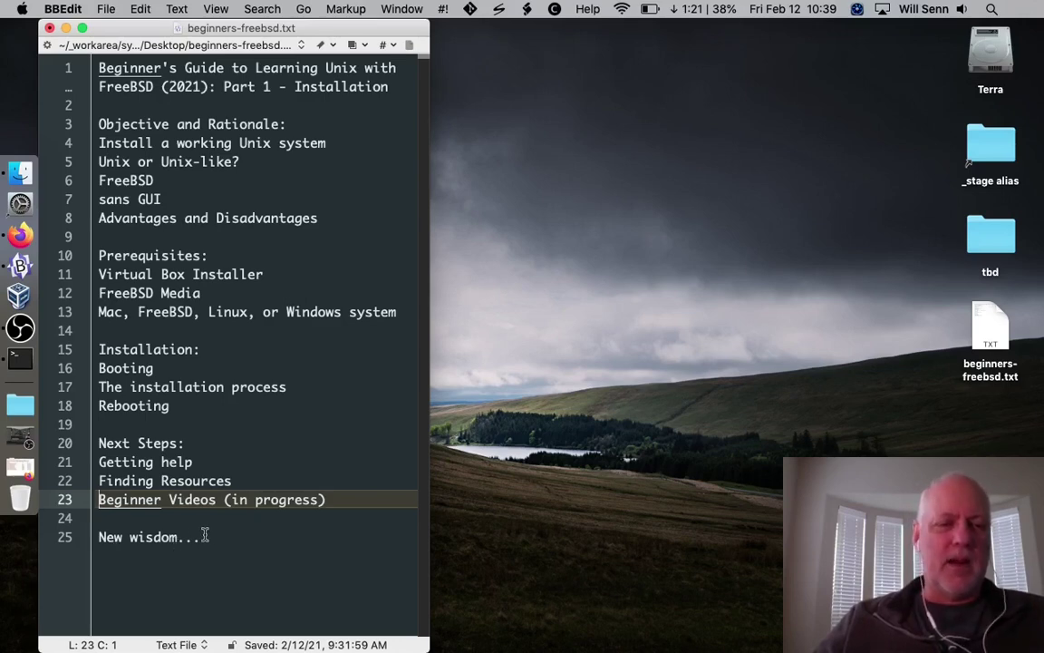
pyautogui.click(10, 235)
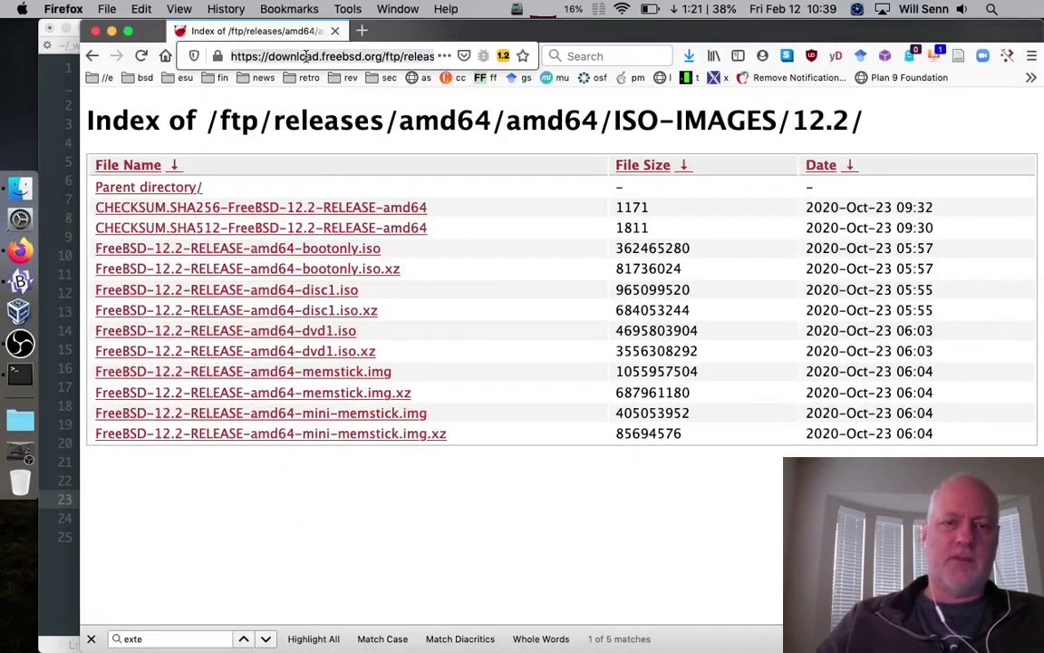
# Load freebsd.org and go to the Forums from the Community menu
pyautogui.click(305, 56)
pyautogui.write('freebsd.org')
pyautogui.press('Return')
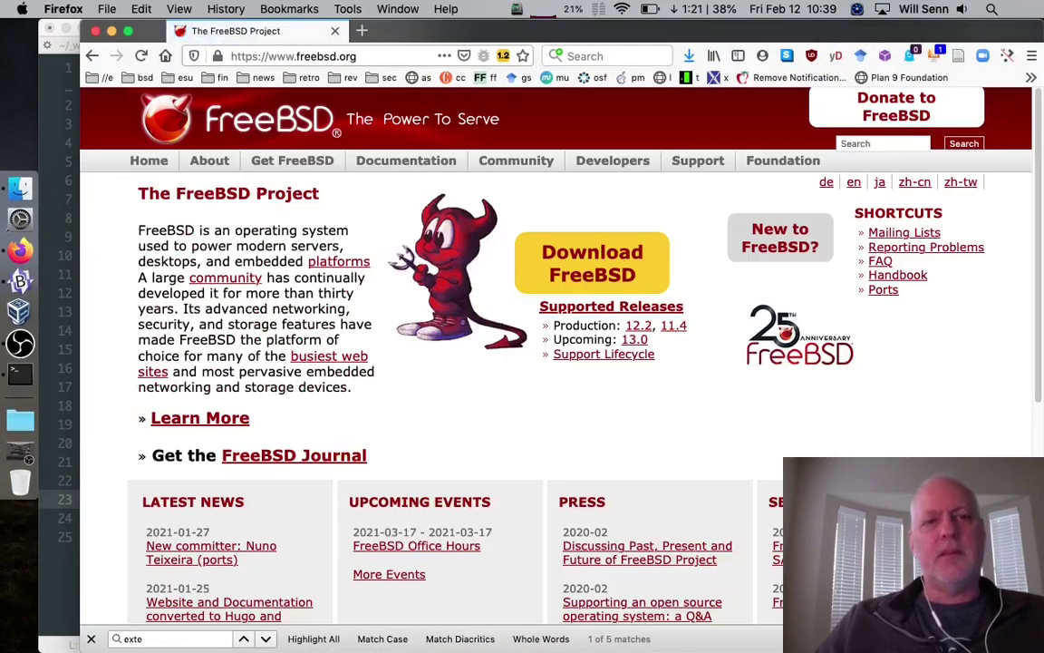
pyautogui.moveTo(533, 168)
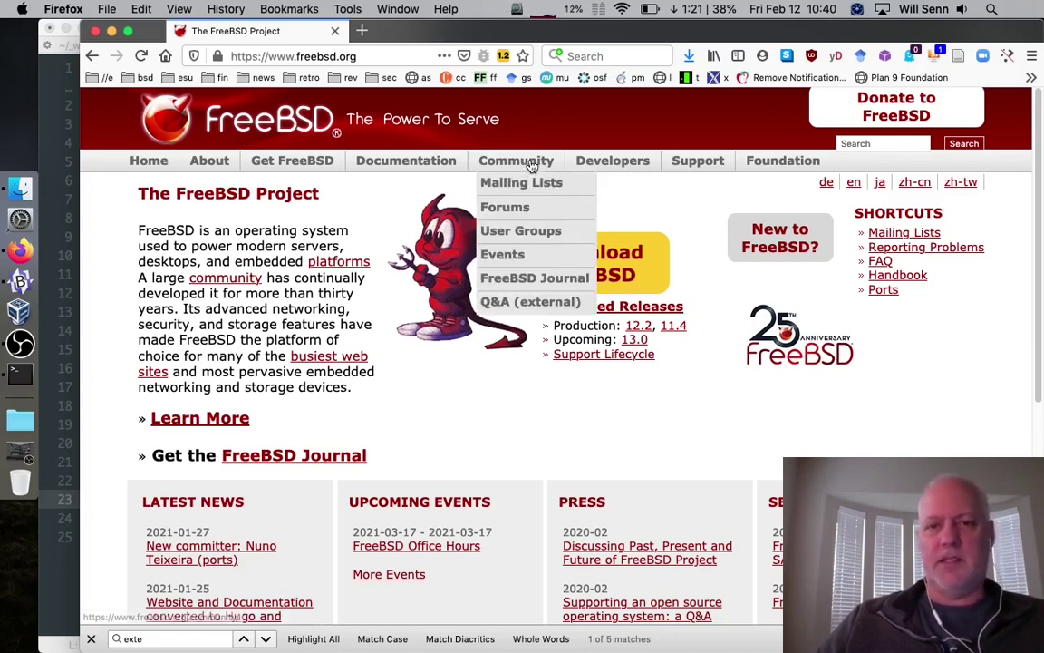
pyautogui.click(510, 209)
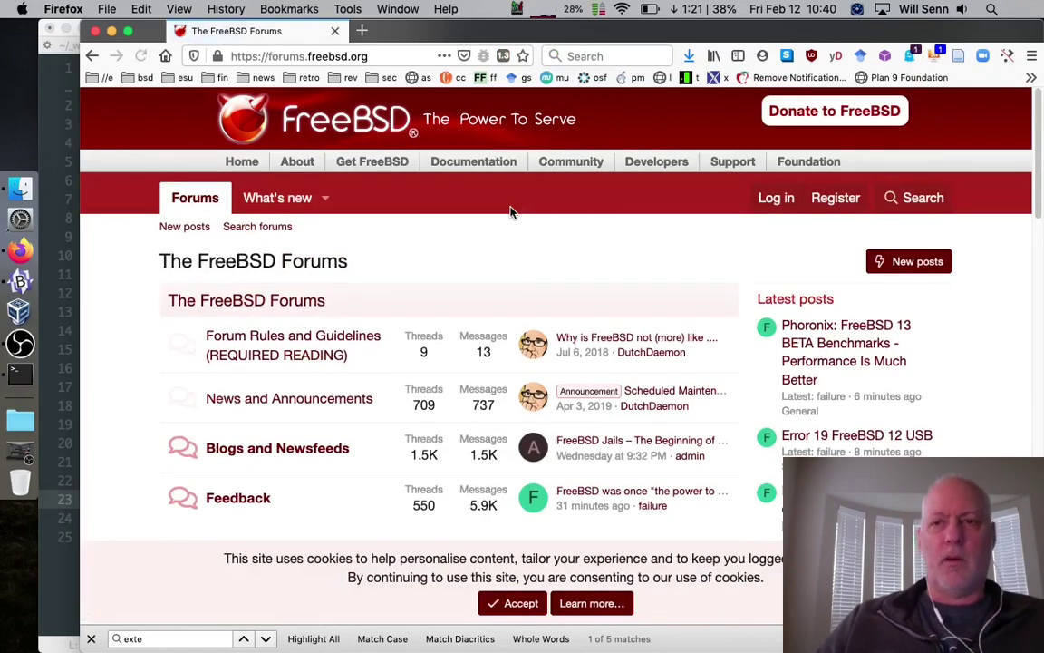
# Accept the FreeBSD Forums cookie notice
pyautogui.scroll(-5, 344, 403)
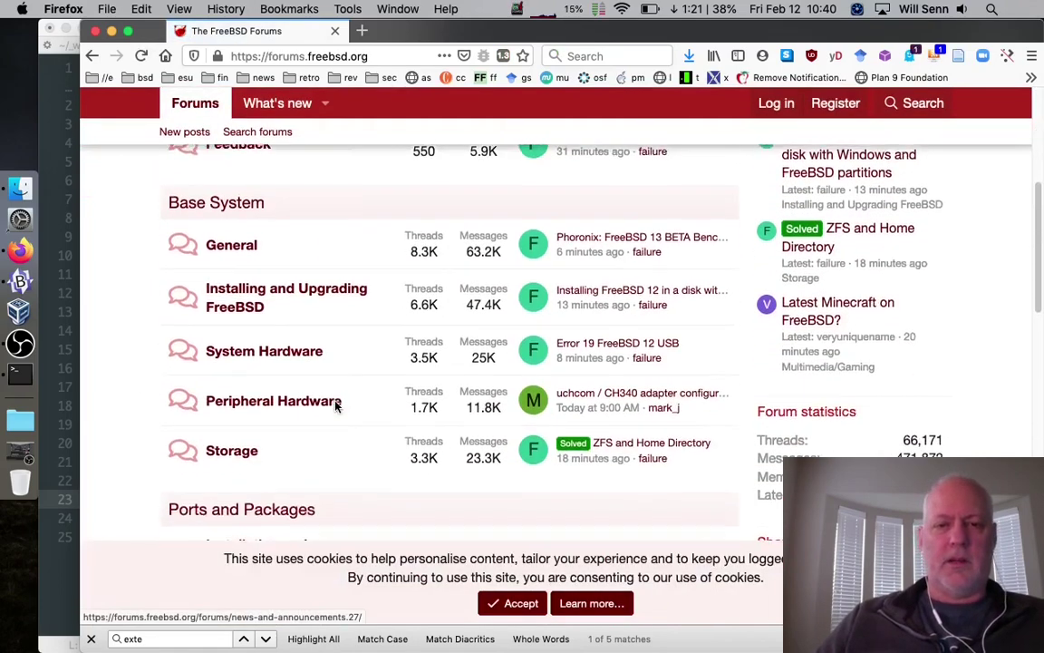
pyautogui.scroll(1, 337, 408)
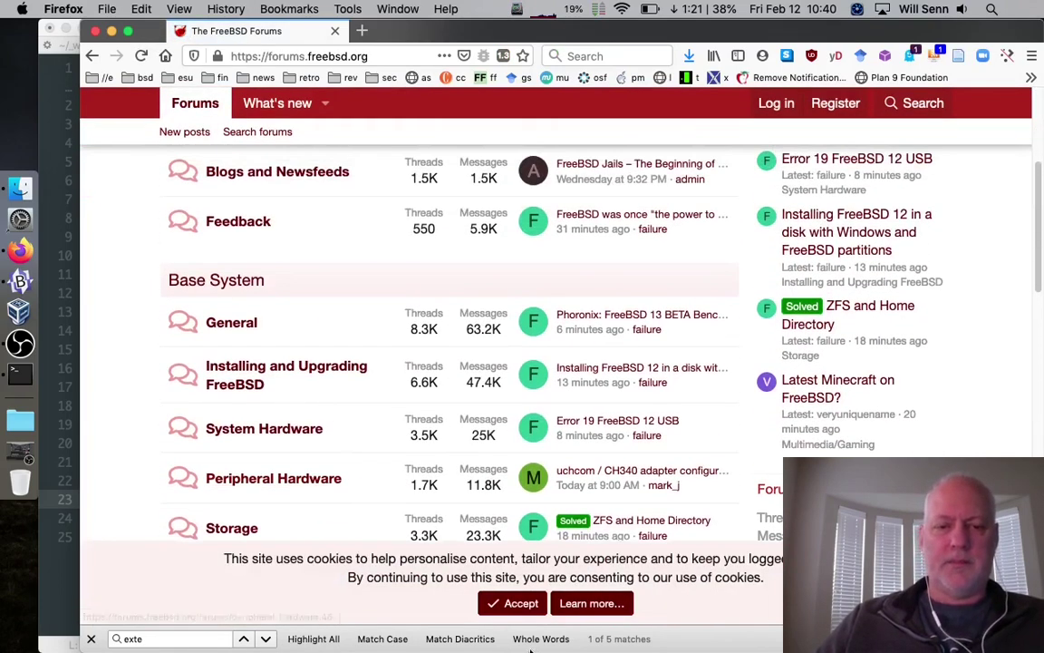
pyautogui.click(509, 603)
pyautogui.scroll(-10, 508, 611)
pyautogui.scroll(3, 507, 611)
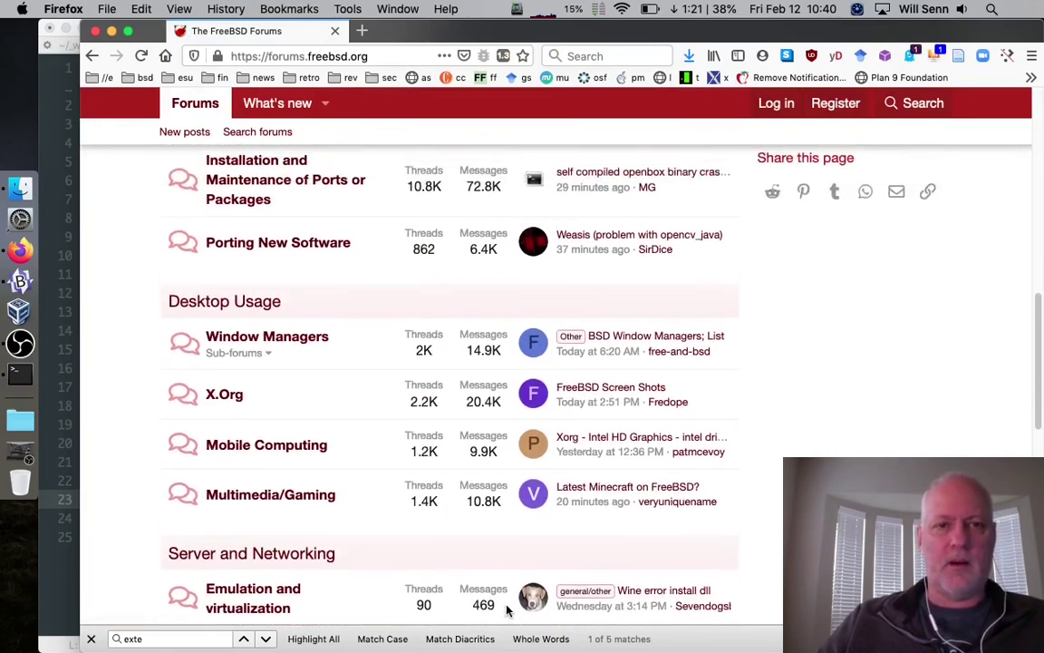
pyautogui.scroll(1, 508, 611)
pyautogui.scroll(5, 369, 379)
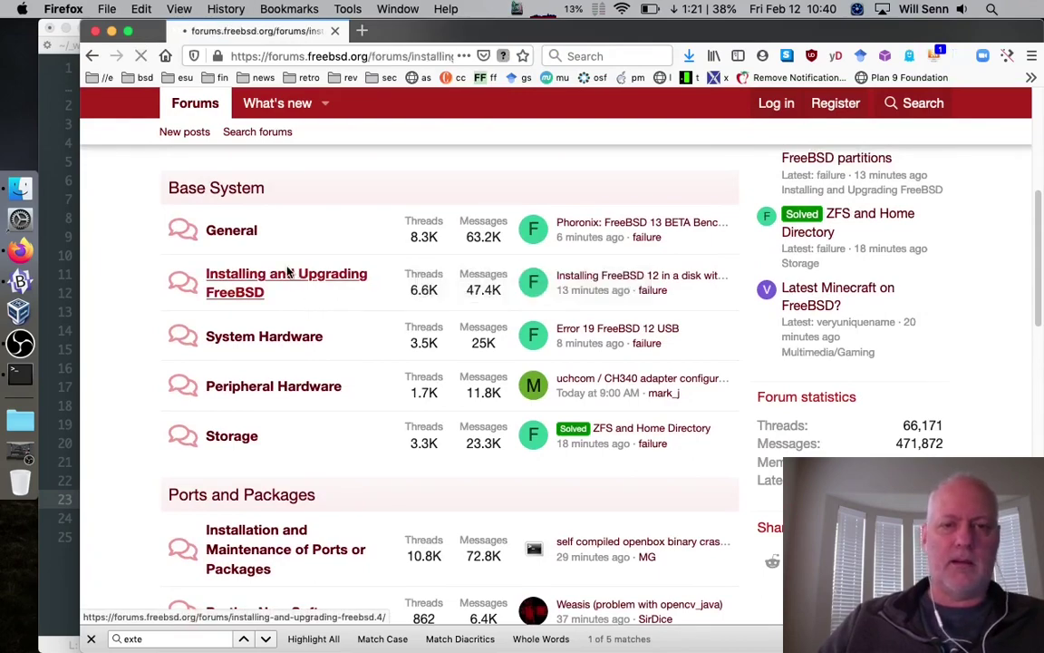
# Open Installing and Upgrading FreeBSD and read the 'Installer won't even start' restart-loop thread
pyautogui.click(295, 274)
pyautogui.scroll(-8, 483, 496)
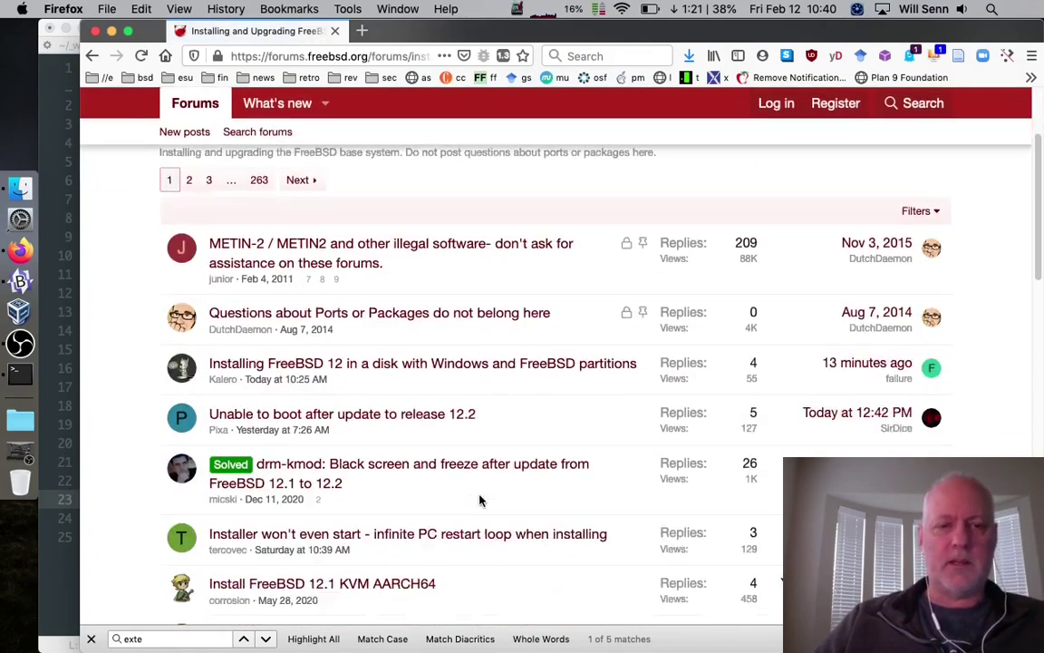
pyautogui.scroll(-2, 480, 500)
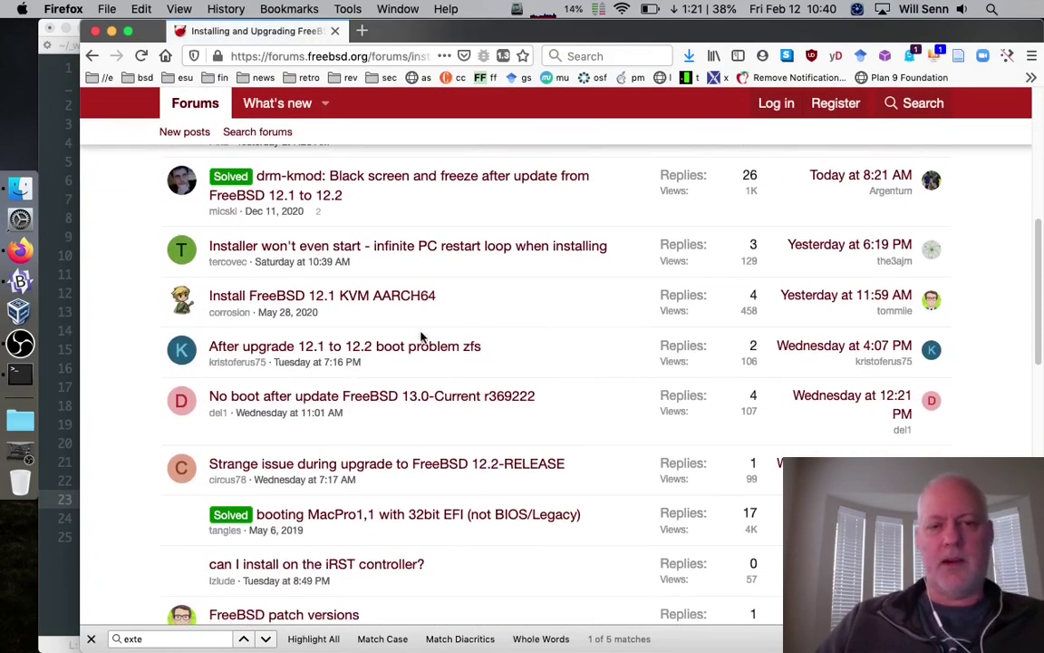
pyautogui.moveTo(535, 244)
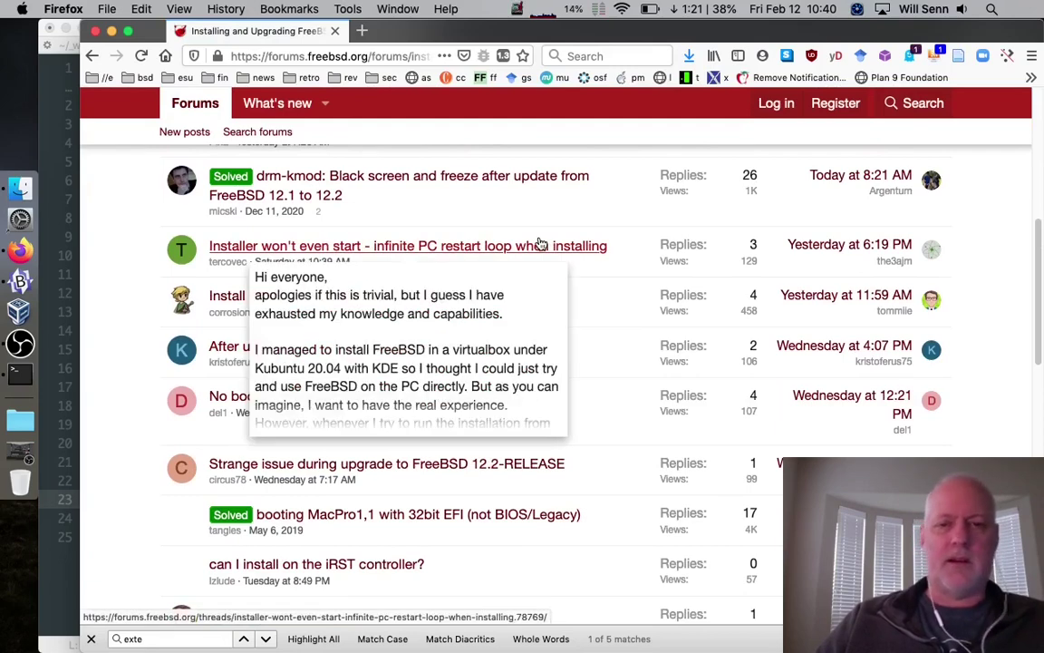
pyautogui.click(500, 248)
pyautogui.scroll(-2, 412, 453)
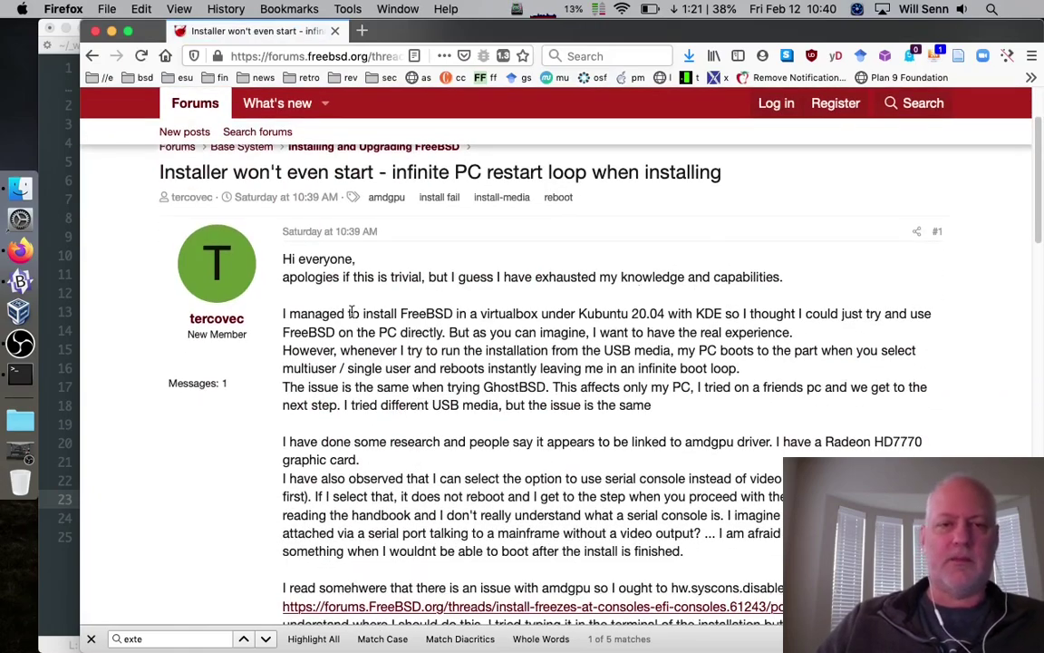
pyautogui.scroll(-10, 340, 316)
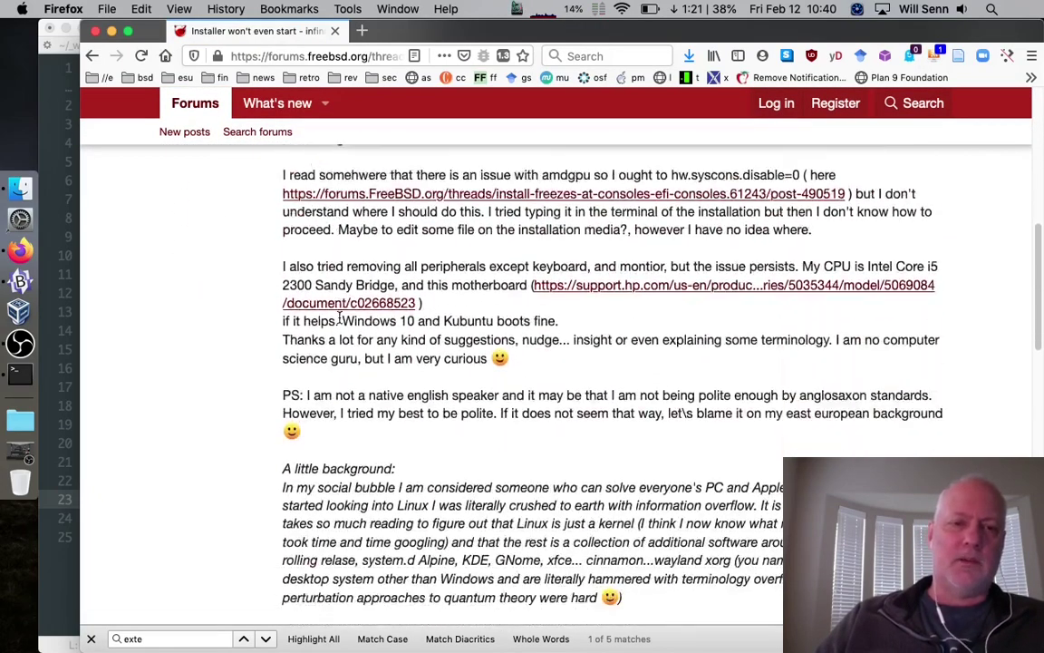
pyautogui.scroll(-8, 340, 316)
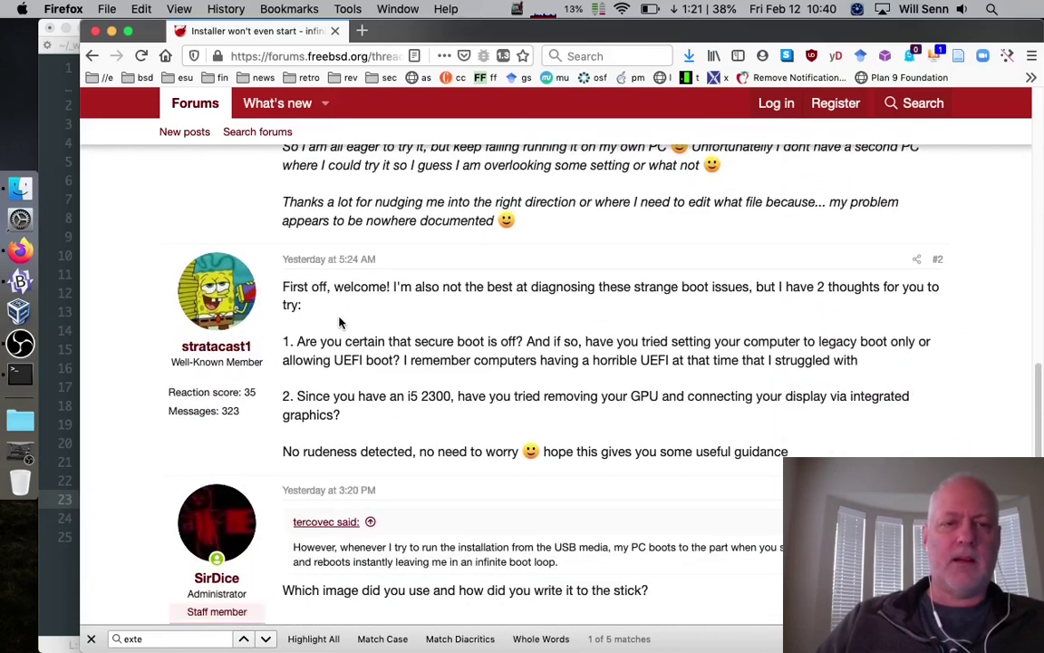